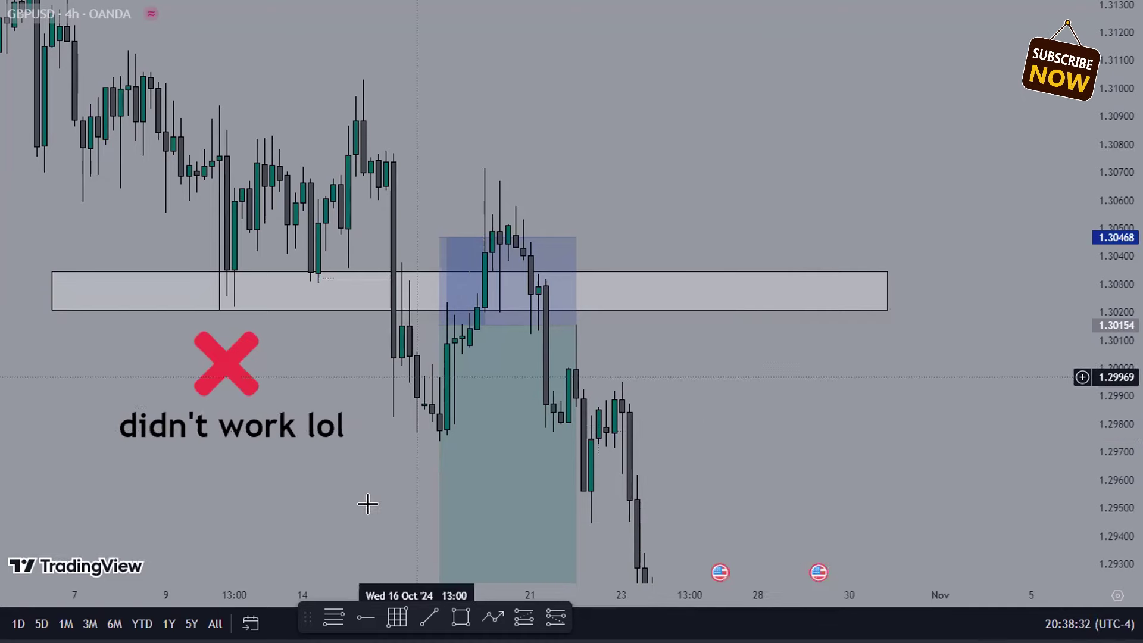
Step: Draw a short two-point arrow in the empty area beside the latest candles and set its line thickness to 3px
{"action": "left_click", "coordinate": [493, 618]}
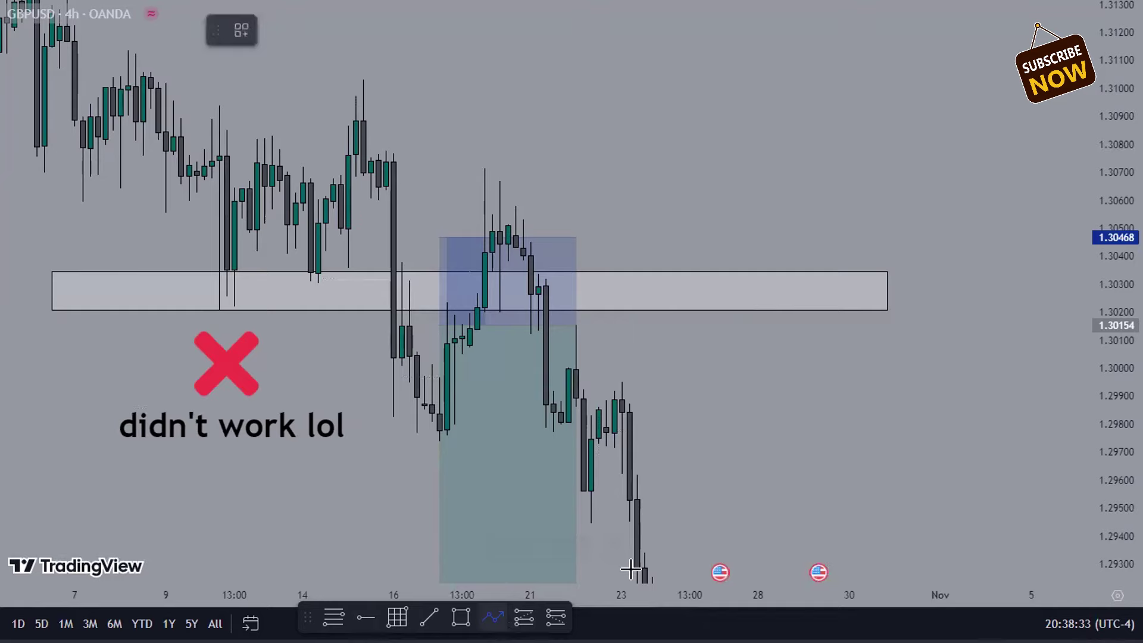
{"action": "left_click", "coordinate": [728, 438]}
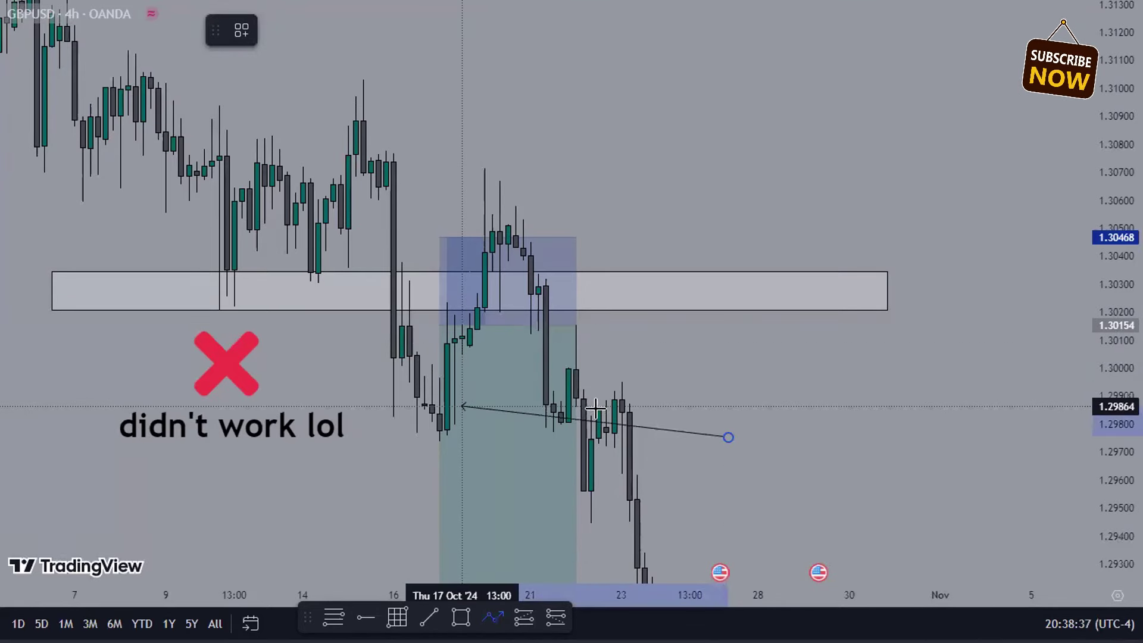
{"action": "left_click", "coordinate": [674, 383]}
{"action": "left_click", "coordinate": [328, 31]}
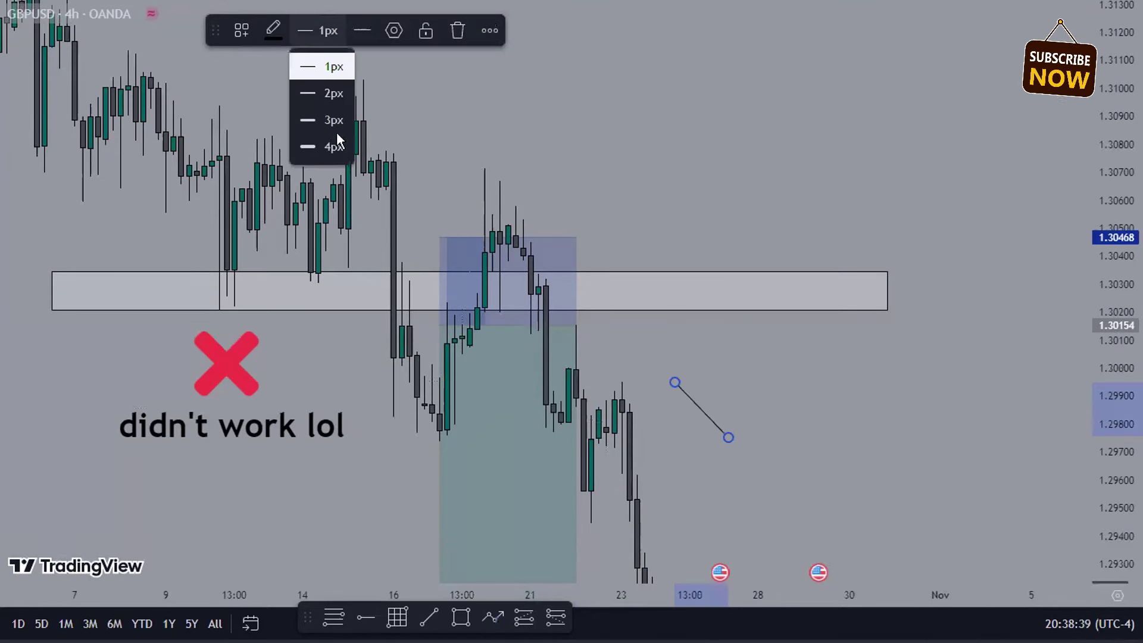
{"action": "left_click", "coordinate": [316, 123]}
{"action": "left_click", "coordinate": [682, 376]}
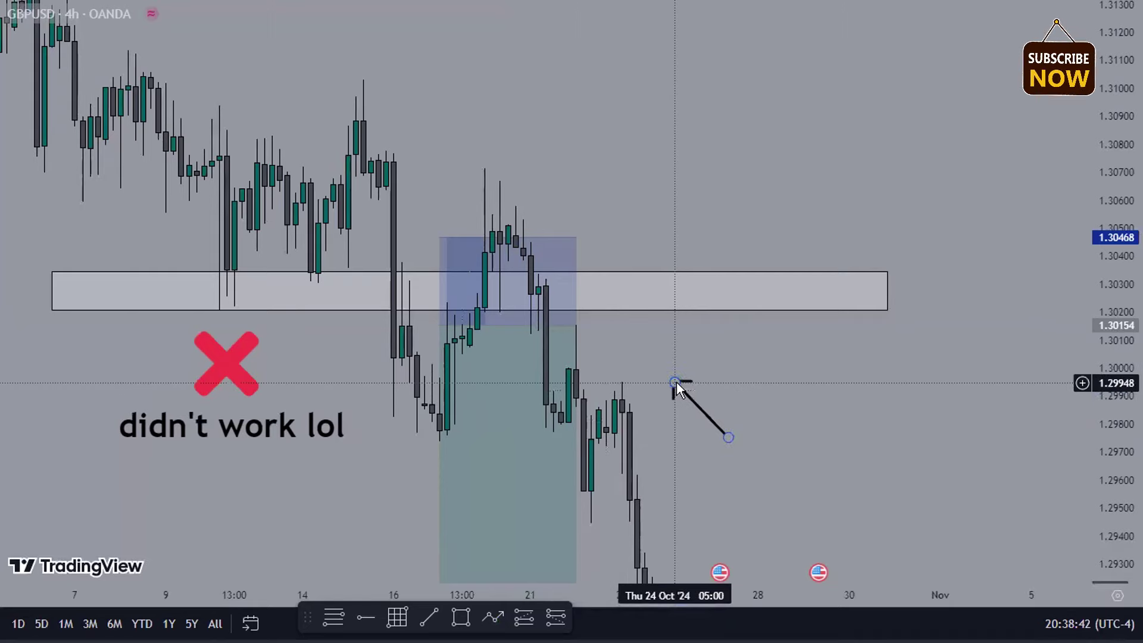
Step: Use the arrowhead to point out the price move inside the short position, and delete the arrow
{"action": "left_click_drag", "start_coordinate": [677, 381], "coordinate": [468, 264]}
{"action": "left_click_drag", "start_coordinate": [451, 397], "coordinate": [500, 219]}
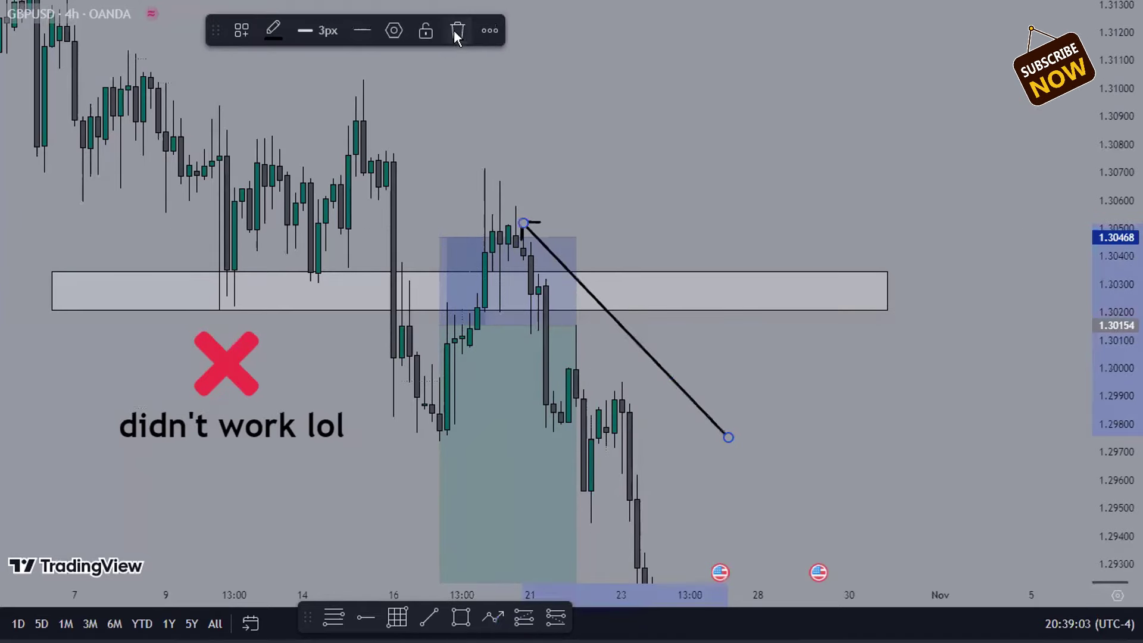
{"action": "left_click", "coordinate": [455, 30]}
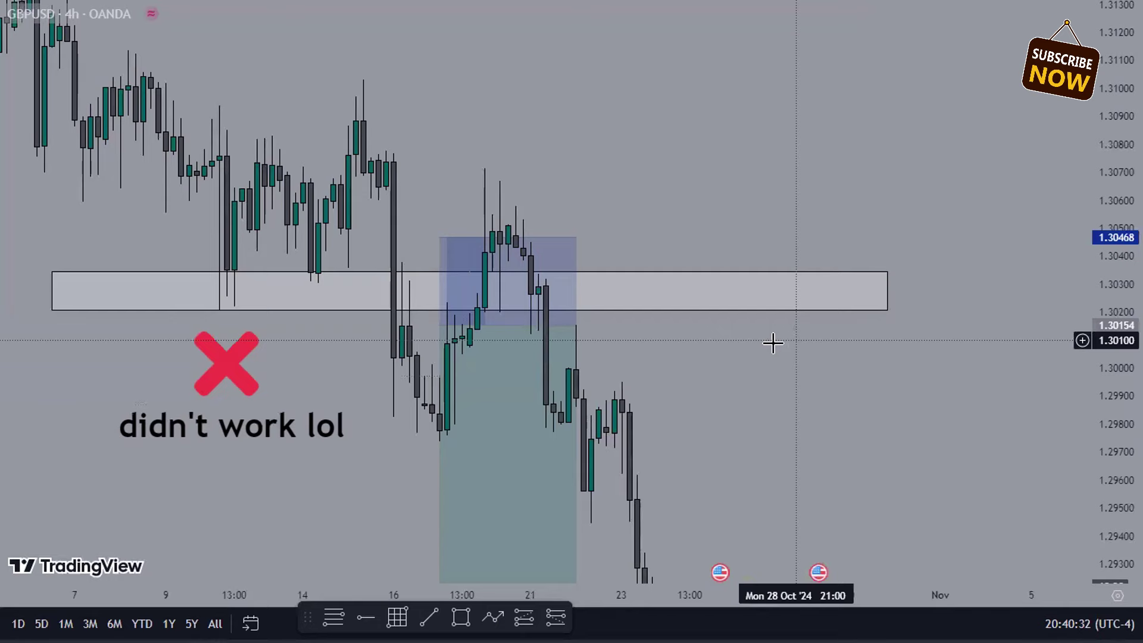
Step: Delete the red cross and the "didn't work lol" text below the support zone
{"action": "left_click", "coordinate": [250, 383]}
{"action": "key", "text": "Delete"}
{"action": "left_click", "coordinate": [311, 419]}
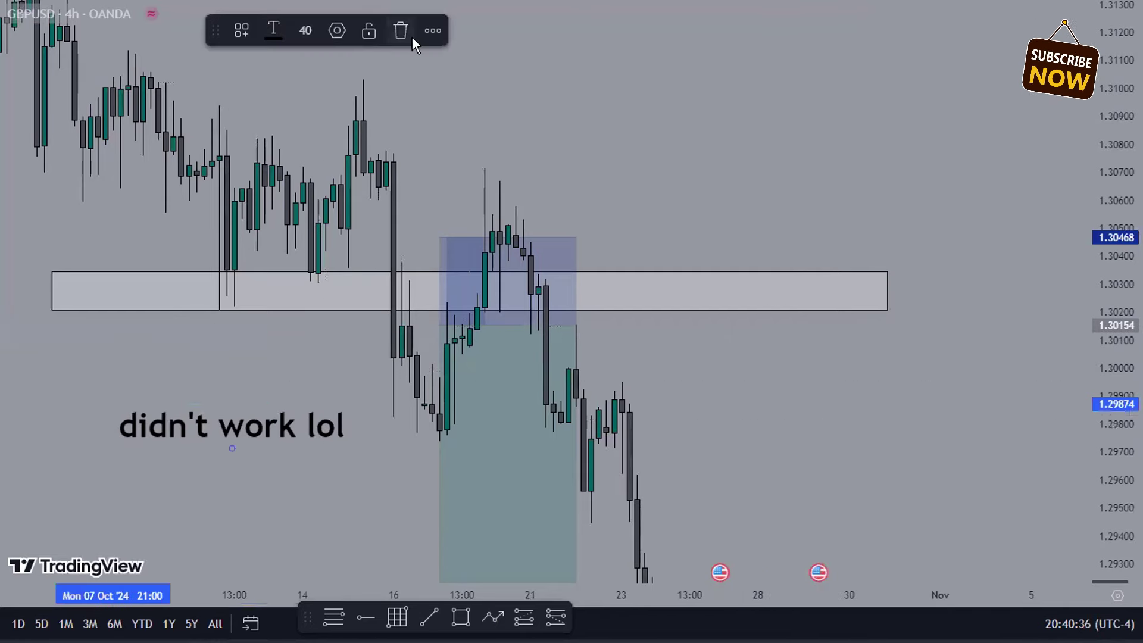
{"action": "left_click", "coordinate": [409, 33]}
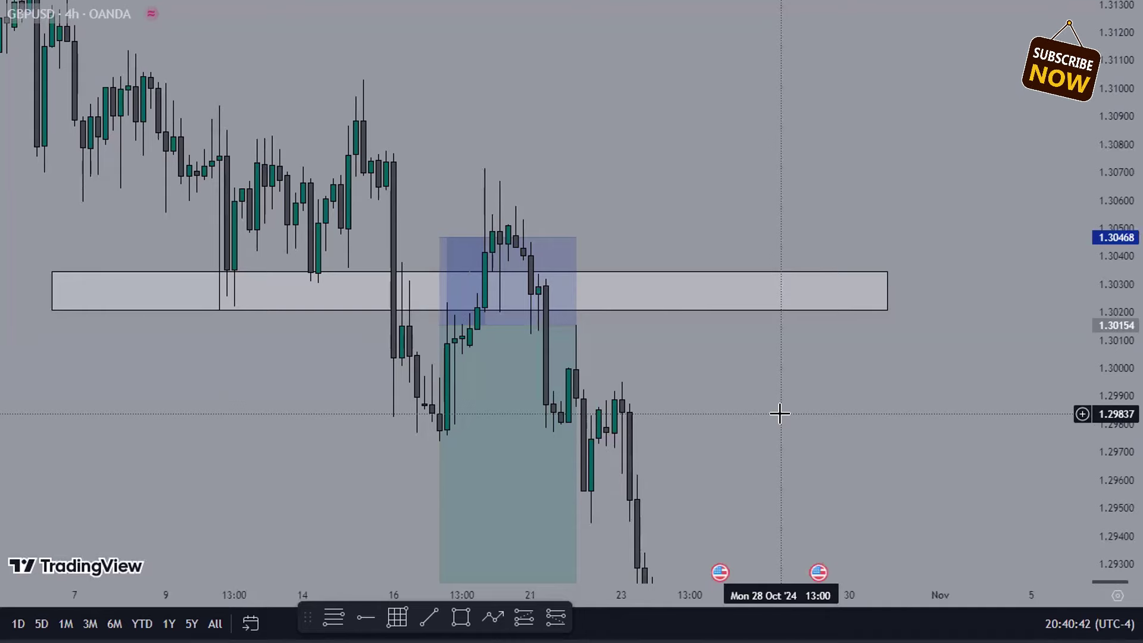
Step: Shorten the horizontal zone rectangle so it ends at about Mon 28 Oct
{"action": "left_click", "coordinate": [887, 291]}
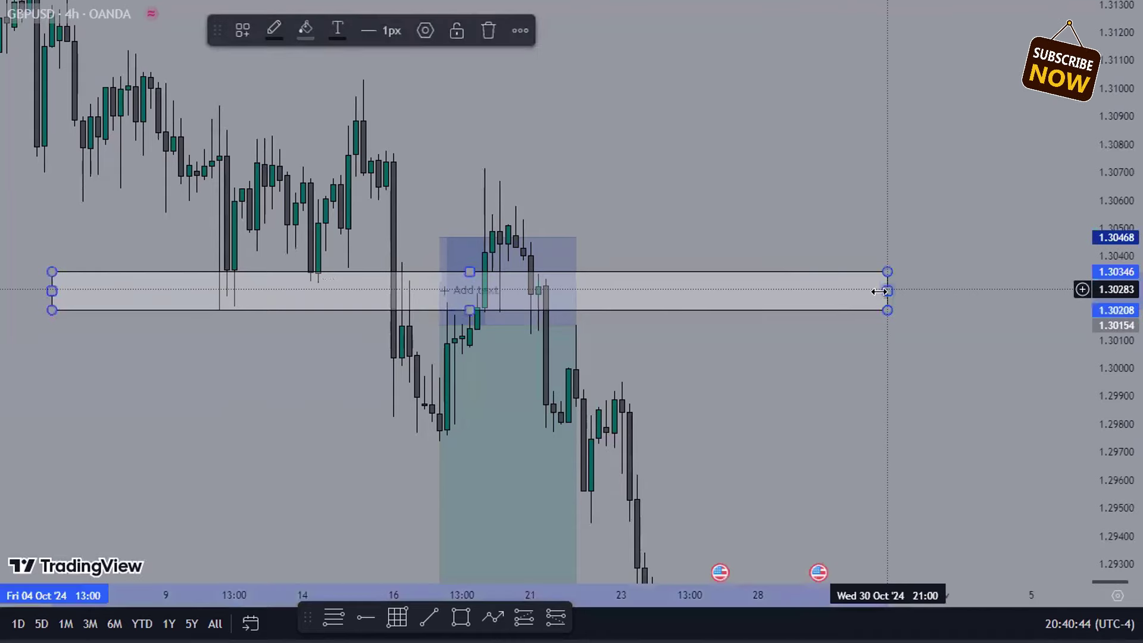
{"action": "left_click_drag", "start_coordinate": [887, 291], "coordinate": [788, 310]}
{"action": "left_click", "coordinate": [878, 276]}
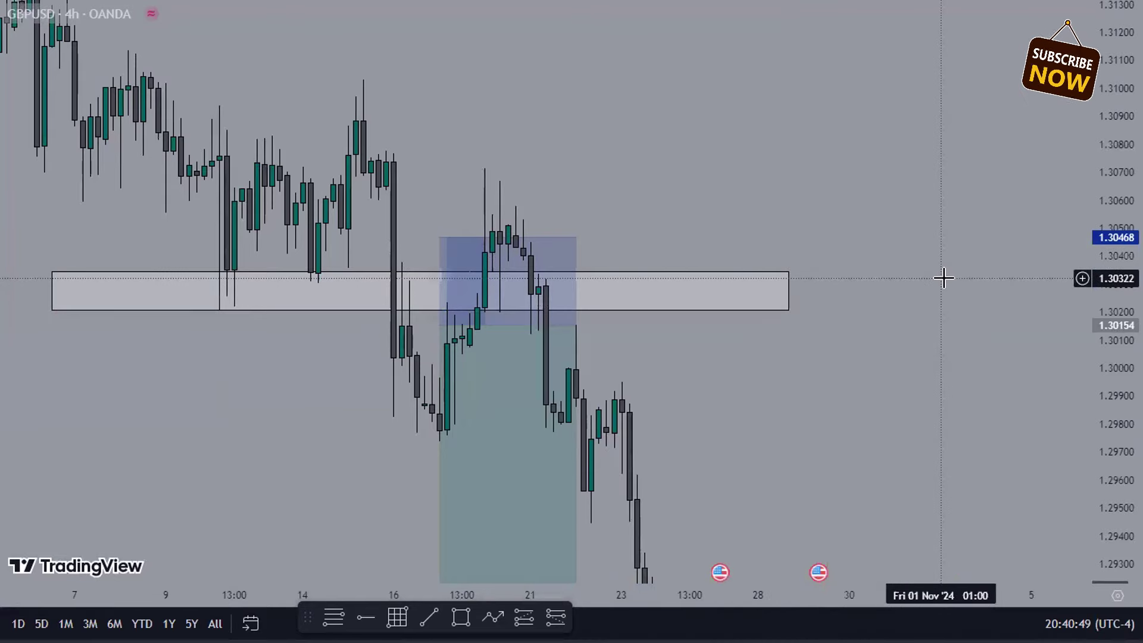
{"action": "left_click_drag", "start_coordinate": [727, 205], "coordinate": [762, 192]}
{"action": "scroll", "coordinate": [762, 203], "scroll_direction": "right", "scroll_amount": 1}
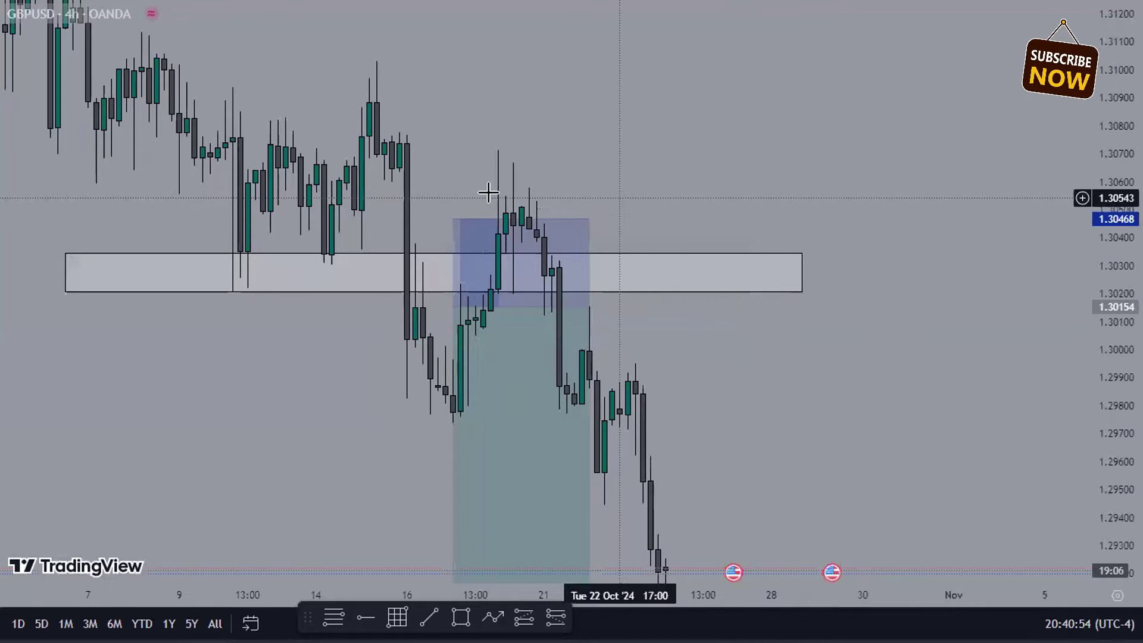
{"action": "left_click", "coordinate": [487, 280]}
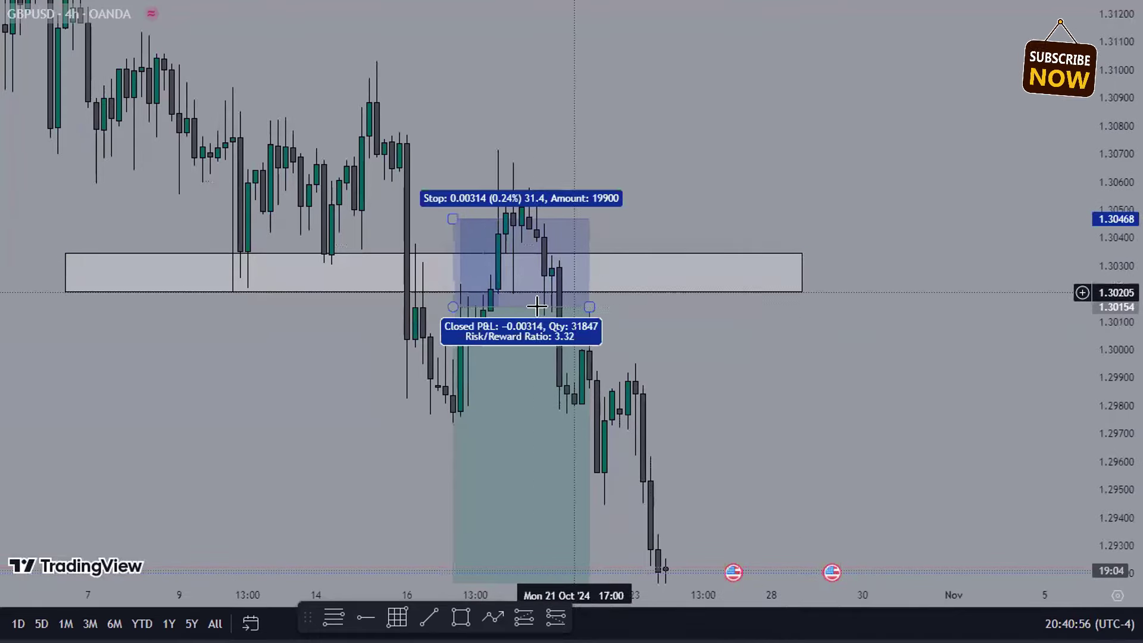
{"action": "left_click", "coordinate": [199, 242]}
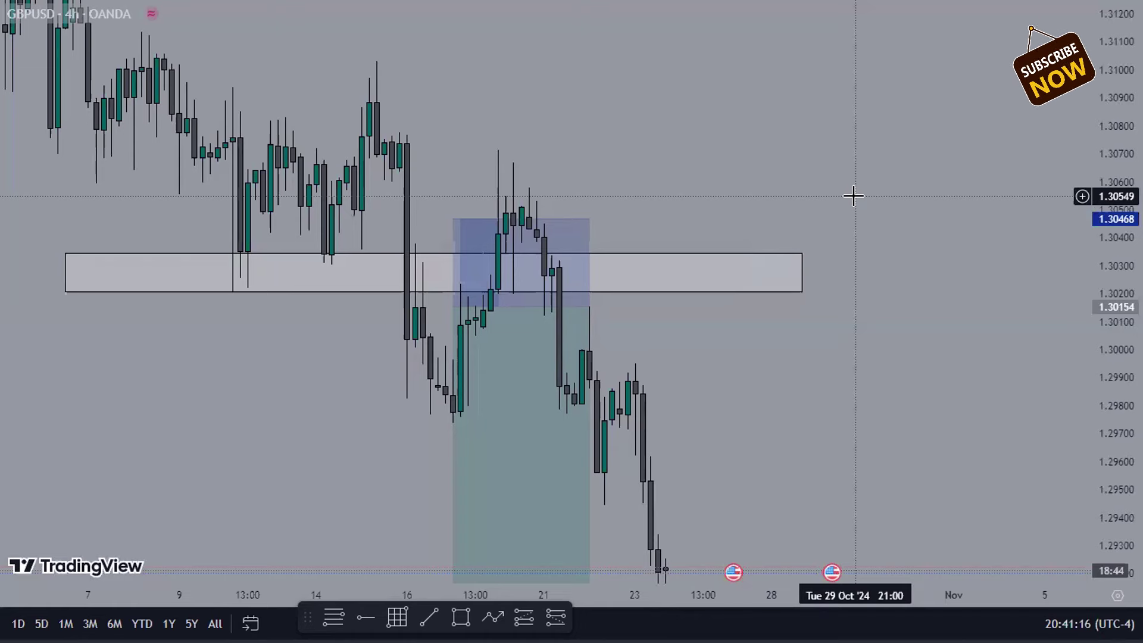
Step: Delete the horizontal zone rectangle and the short position from the chart
{"action": "left_click", "coordinate": [802, 272]}
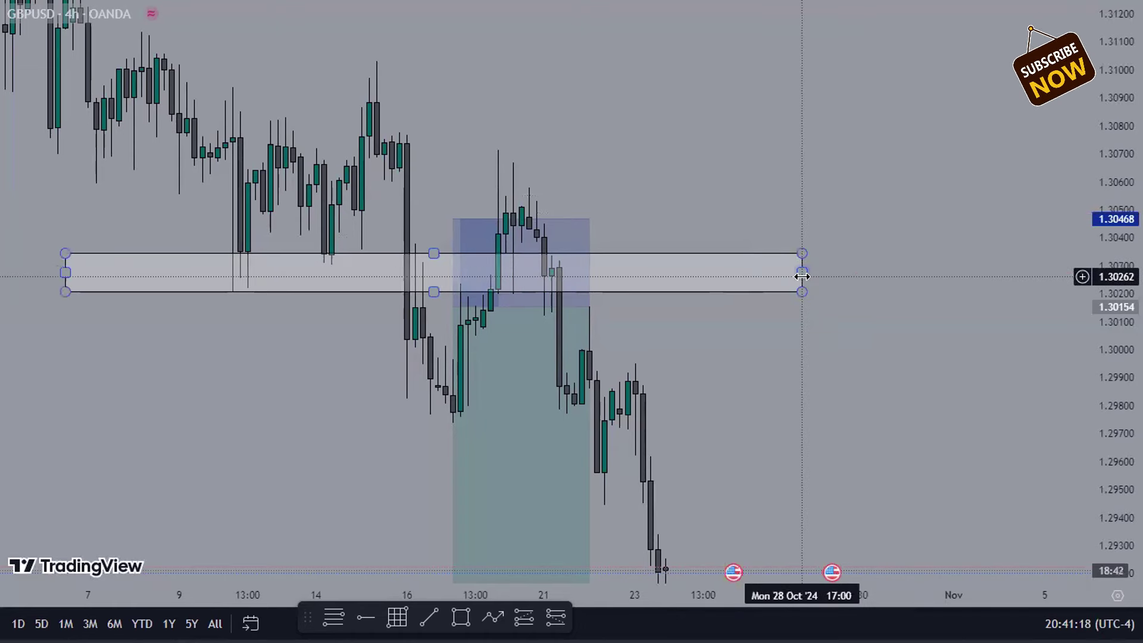
{"action": "left_click_drag", "start_coordinate": [802, 272], "coordinate": [665, 272]}
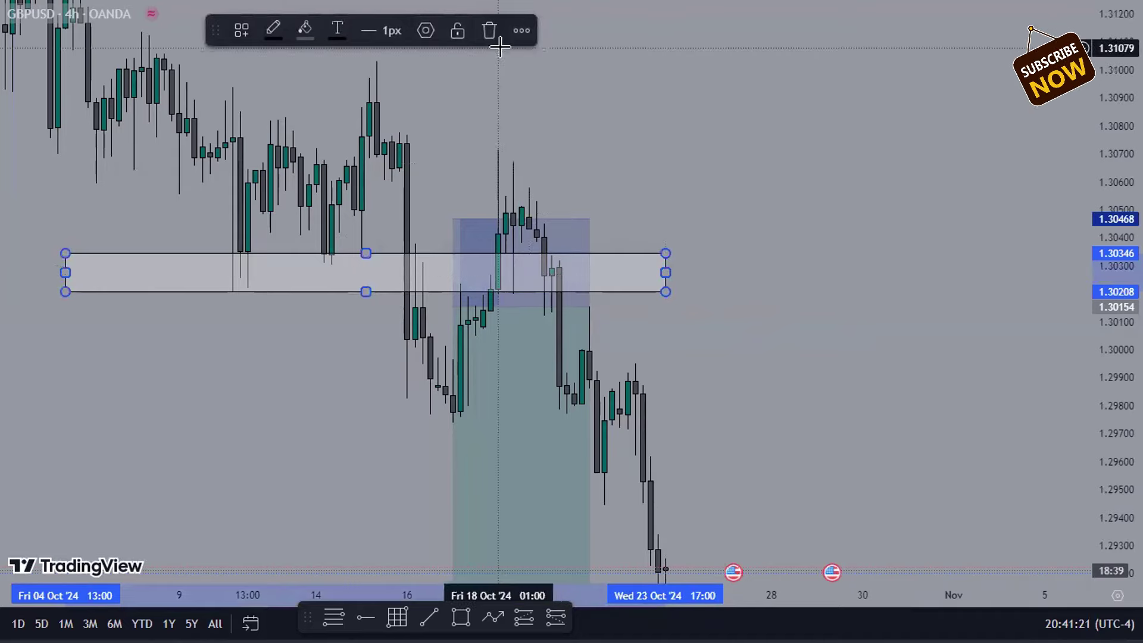
{"action": "left_click", "coordinate": [488, 31]}
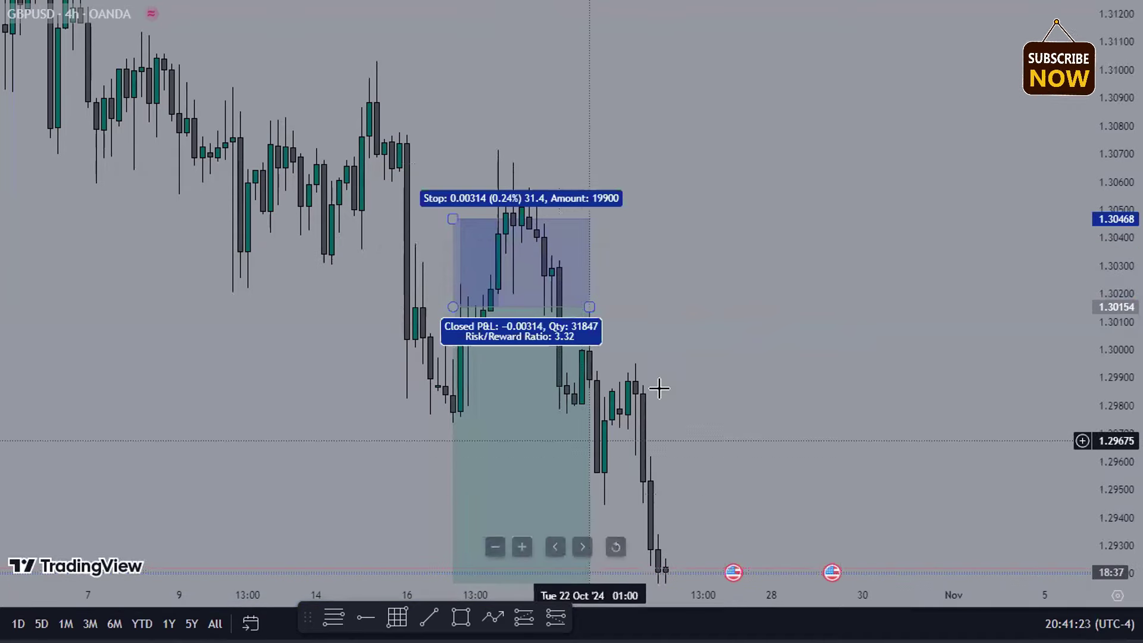
{"action": "left_click", "coordinate": [523, 339]}
{"action": "left_click", "coordinate": [434, 31]}
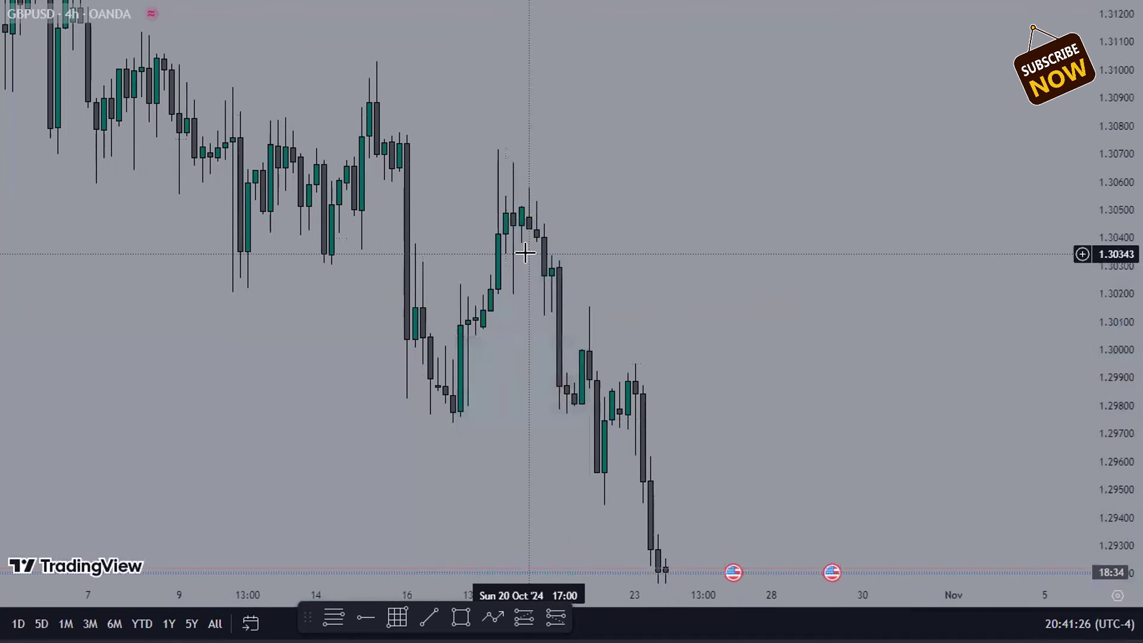
Step: Draw short horizontal trend lines at the 9 Oct low, about 1.30552, and the 14 Oct low, about 1.30301, each reaching the candle that breaks it
{"action": "left_click_drag", "start_coordinate": [302, 314], "coordinate": [369, 353]}
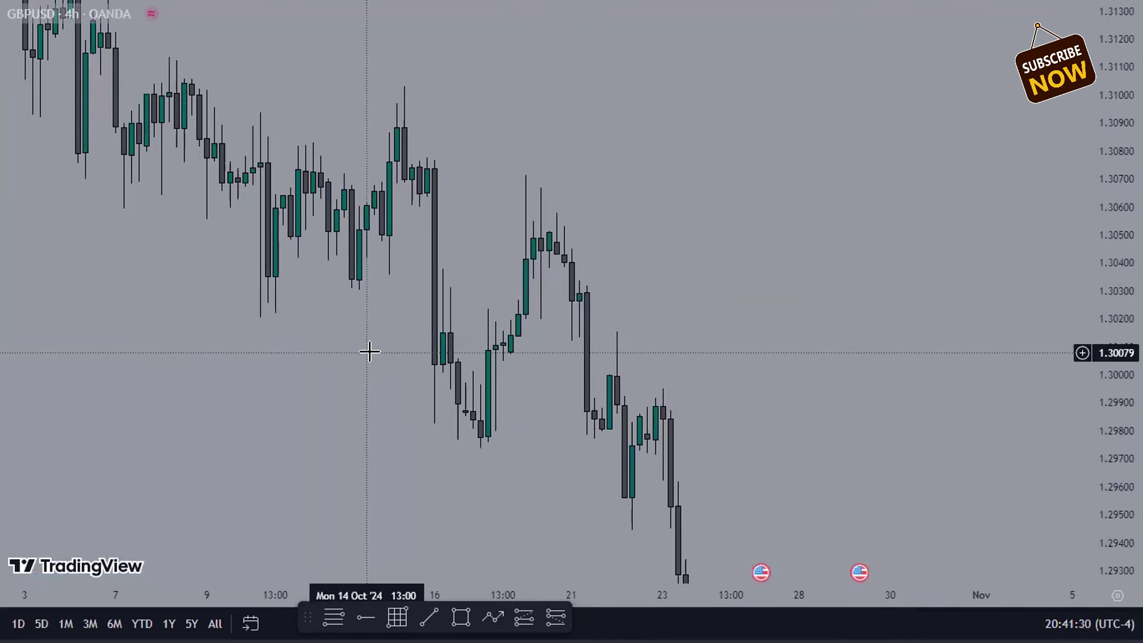
{"action": "left_click", "coordinate": [504, 618]}
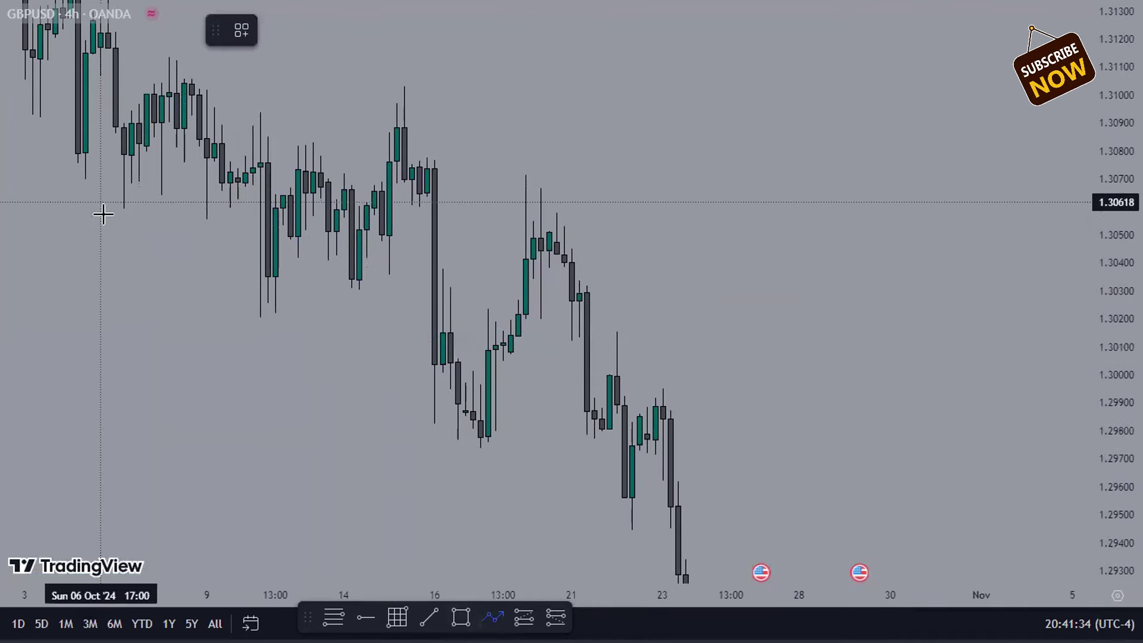
{"action": "left_click", "coordinate": [430, 610]}
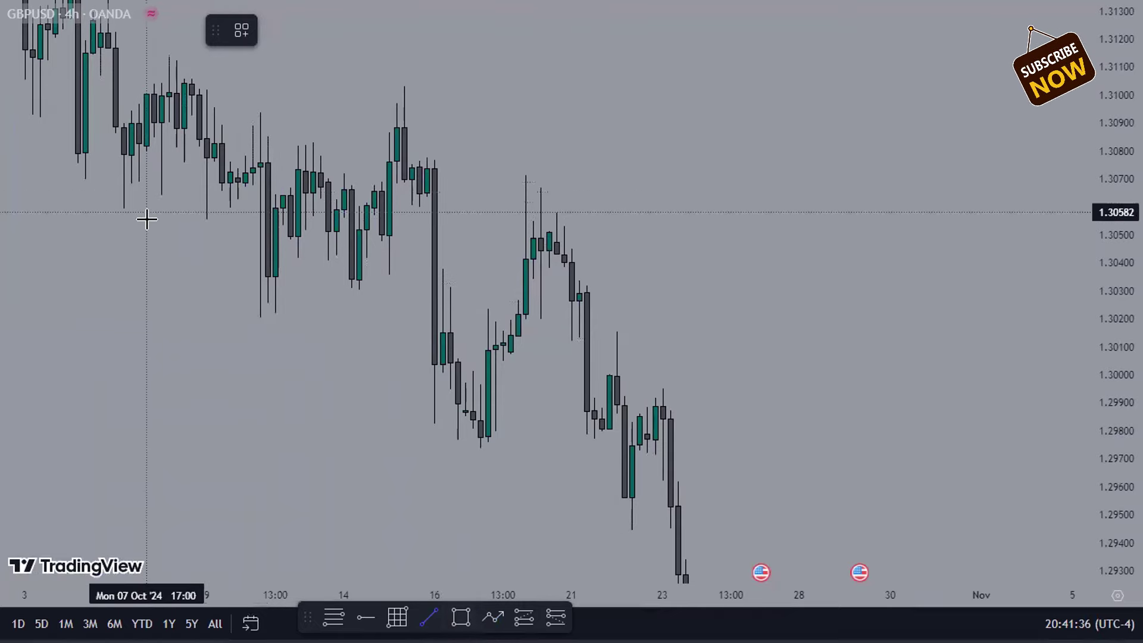
{"action": "left_click", "coordinate": [206, 219]}
{"action": "left_click", "coordinate": [268, 219]}
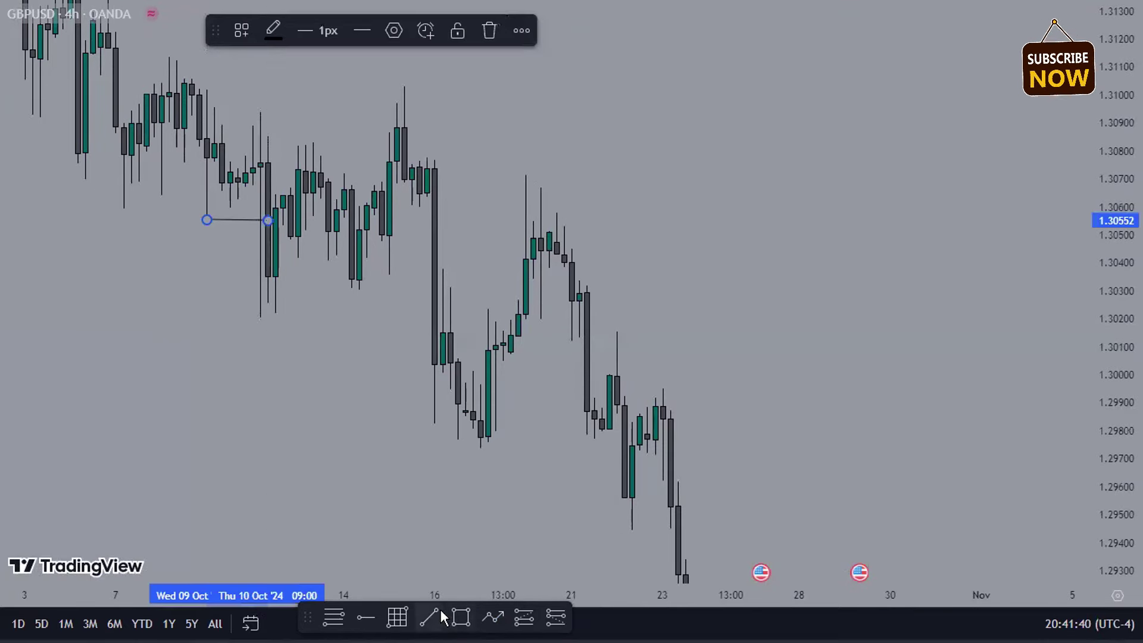
{"action": "left_click", "coordinate": [253, 312]}
{"action": "left_click", "coordinate": [352, 292]}
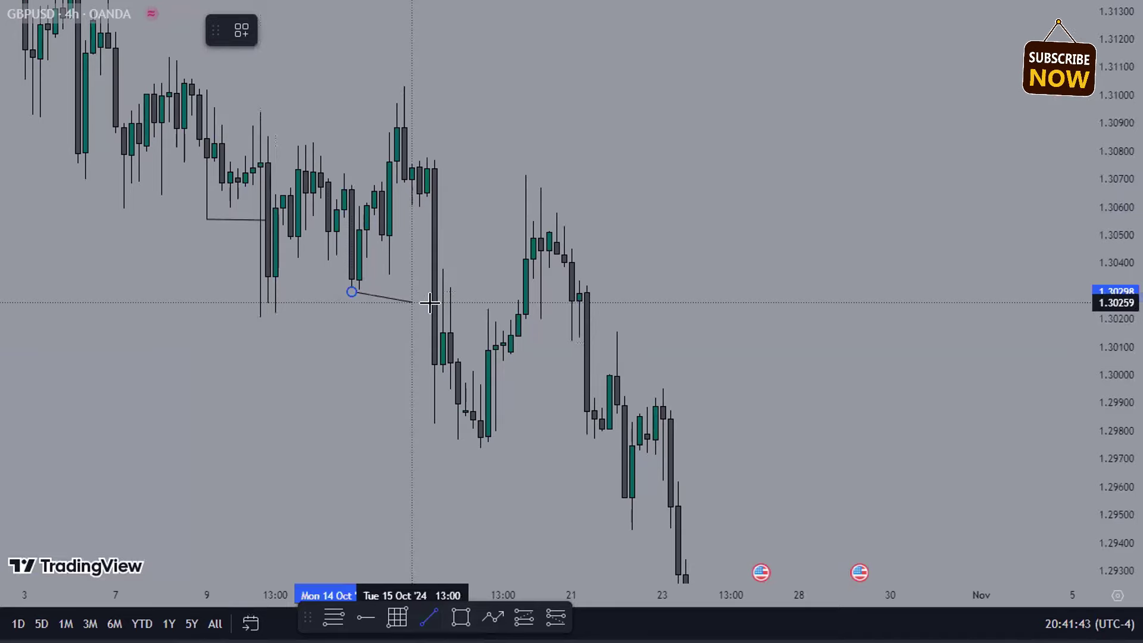
{"action": "left_click", "coordinate": [427, 291]}
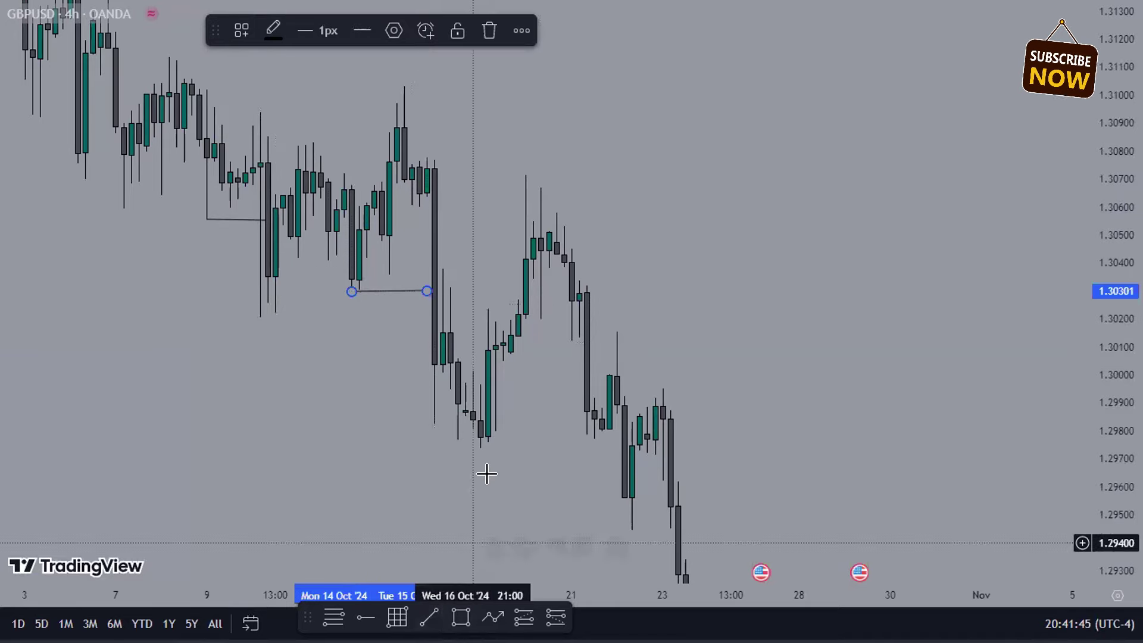
Step: Draw a horizontal trend line at about 1.29732 from the 17 Oct low to 21 Oct
{"action": "left_click", "coordinate": [428, 617]}
{"action": "left_click", "coordinate": [480, 449]}
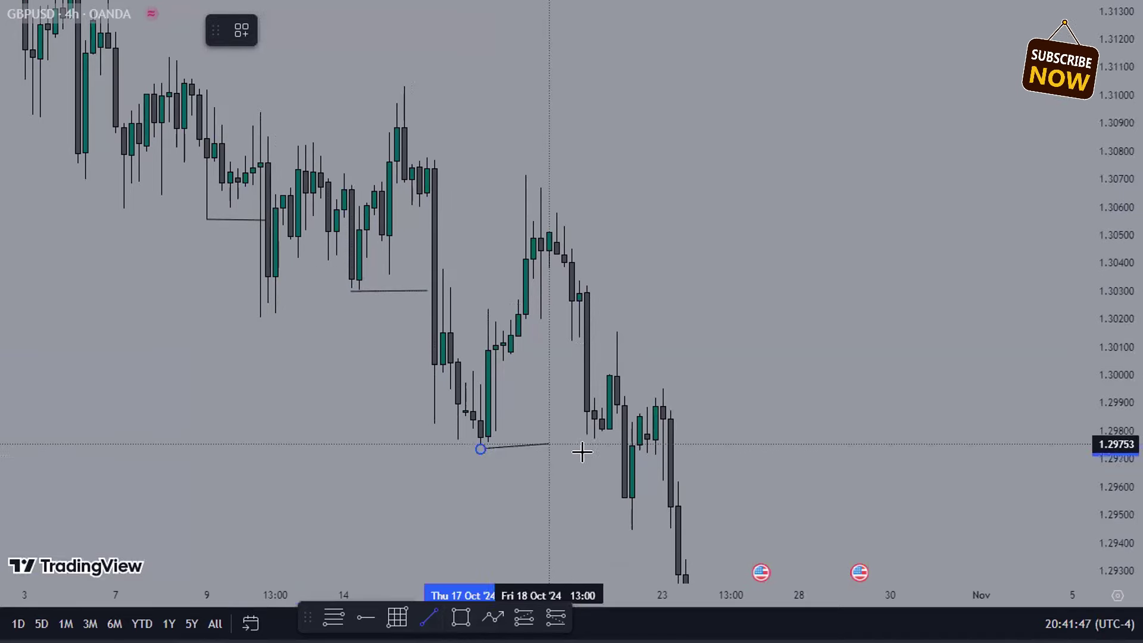
{"action": "left_click", "coordinate": [601, 449]}
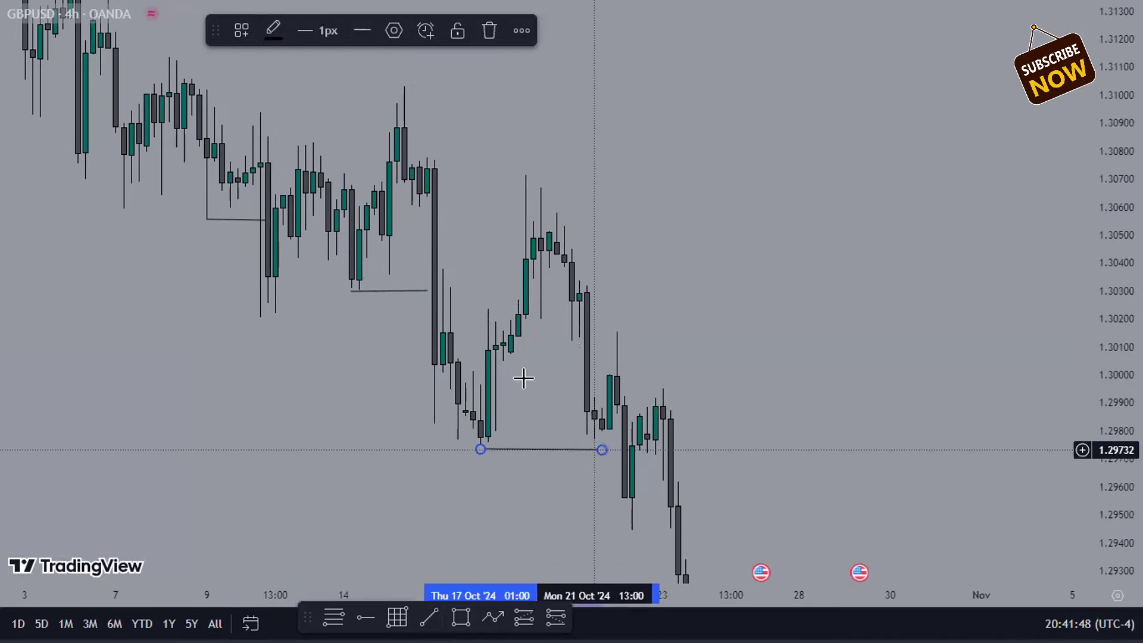
{"action": "left_click", "coordinate": [853, 183]}
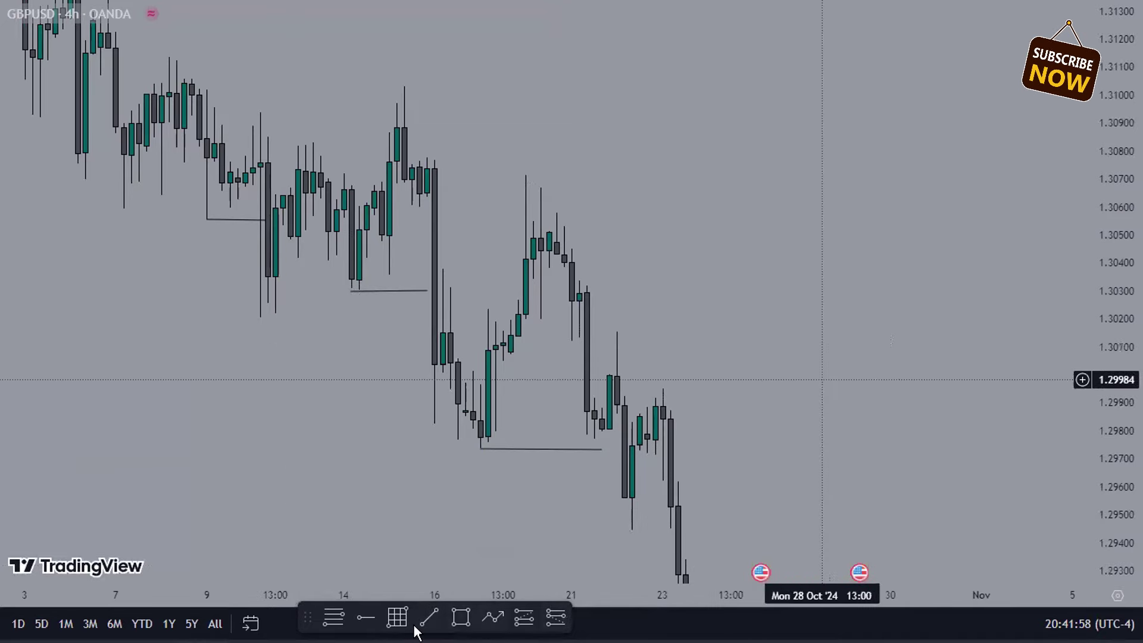
Step: Draw an arrow in the empty area above the latest candles with its tip near 1.30938, and delete it
{"action": "left_click", "coordinate": [493, 618]}
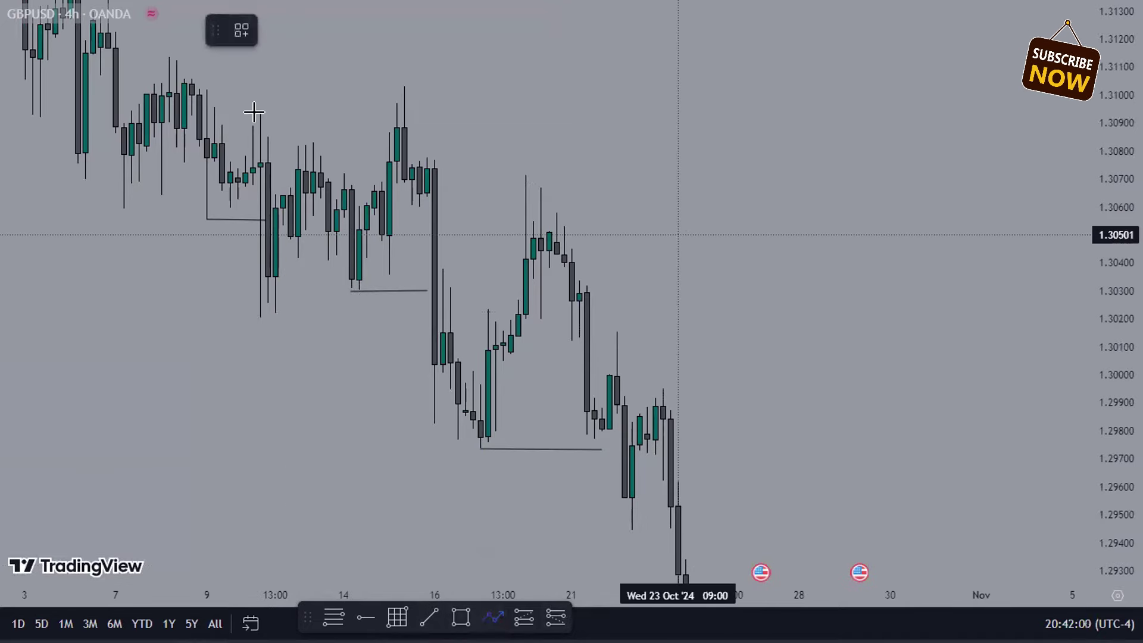
{"action": "left_click", "coordinate": [686, 232]}
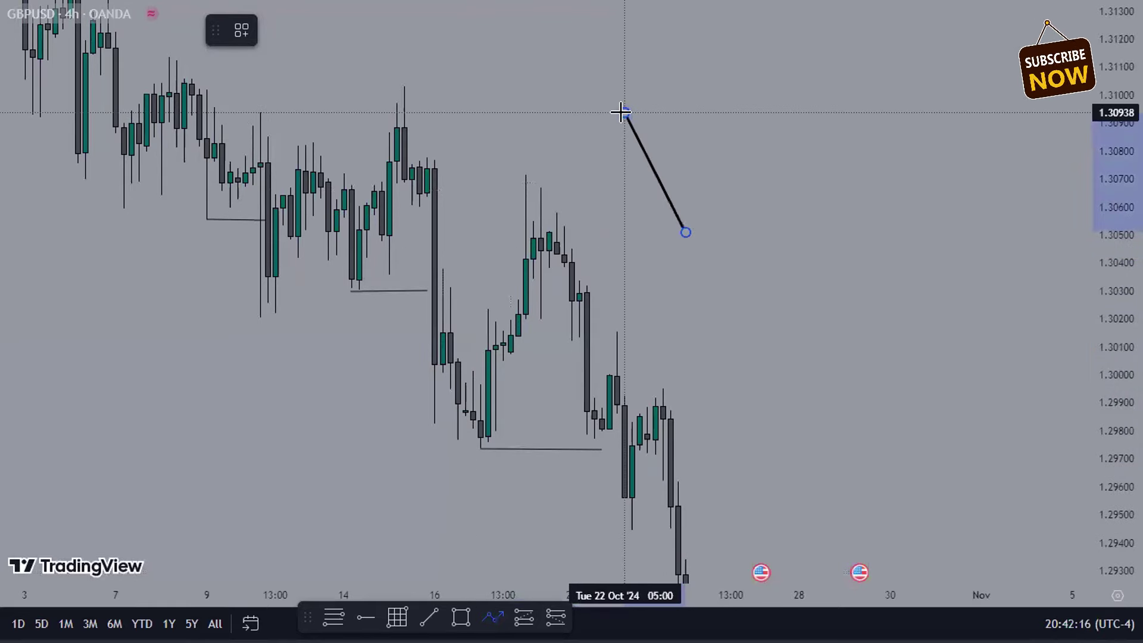
{"action": "double_click", "coordinate": [620, 112]}
{"action": "left_click", "coordinate": [467, 31]}
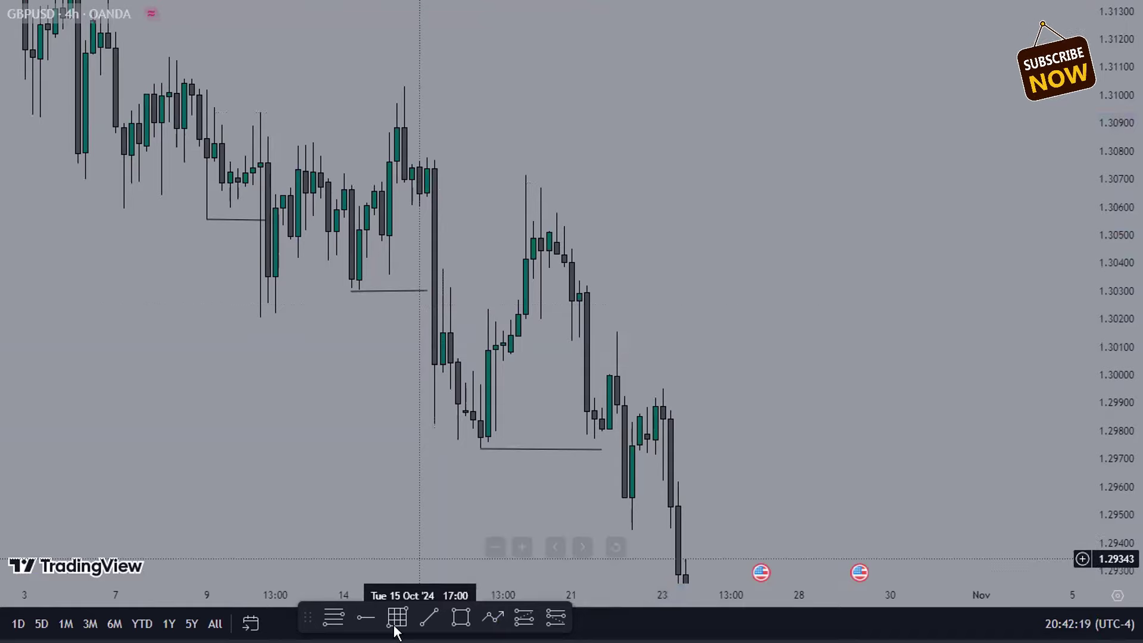
Step: Draw a rectangle from the 15 Oct sell-off candle between about 1.30636 and 1.30370, and widen it to cover the 18 Oct candles
{"action": "left_click", "coordinate": [460, 616]}
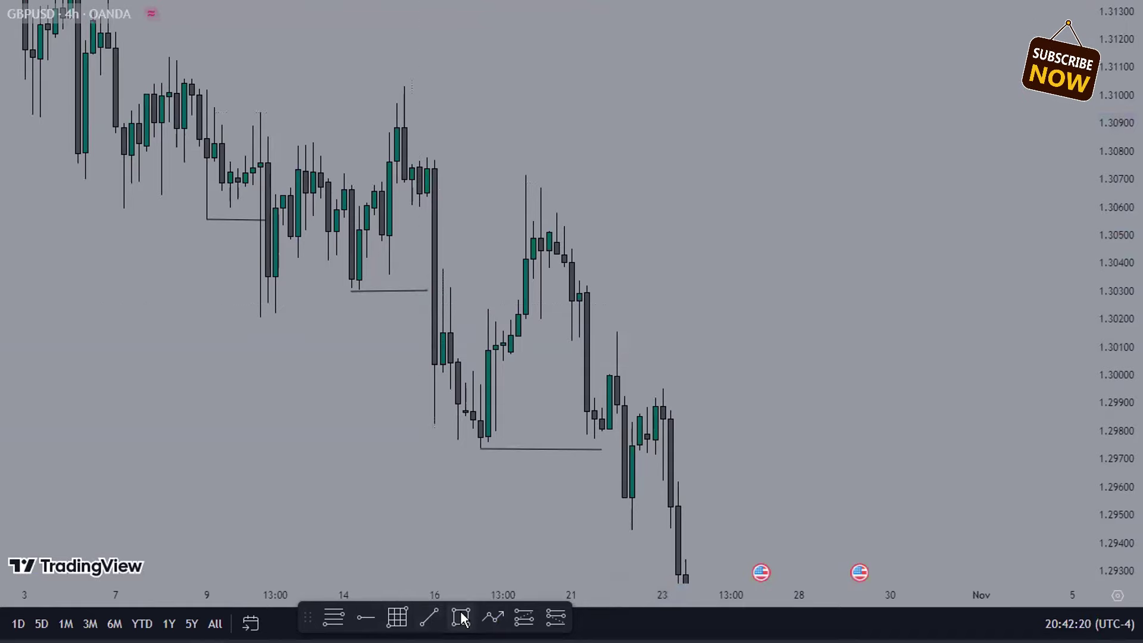
{"action": "left_click", "coordinate": [427, 197]}
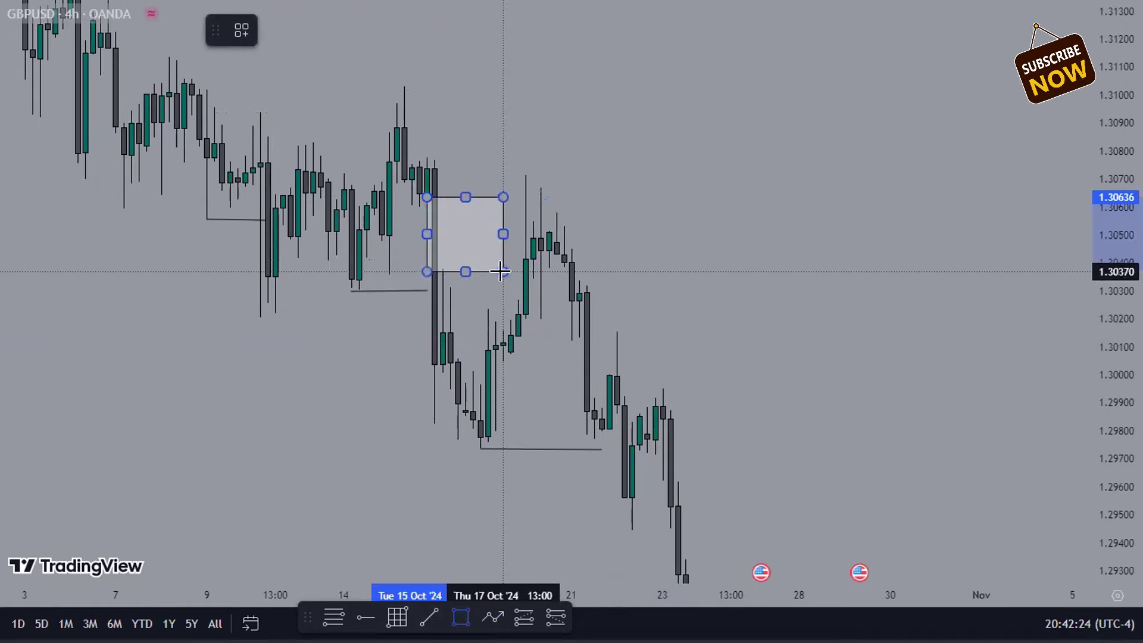
{"action": "left_click", "coordinate": [503, 272]}
{"action": "left_click", "coordinate": [294, 333]}
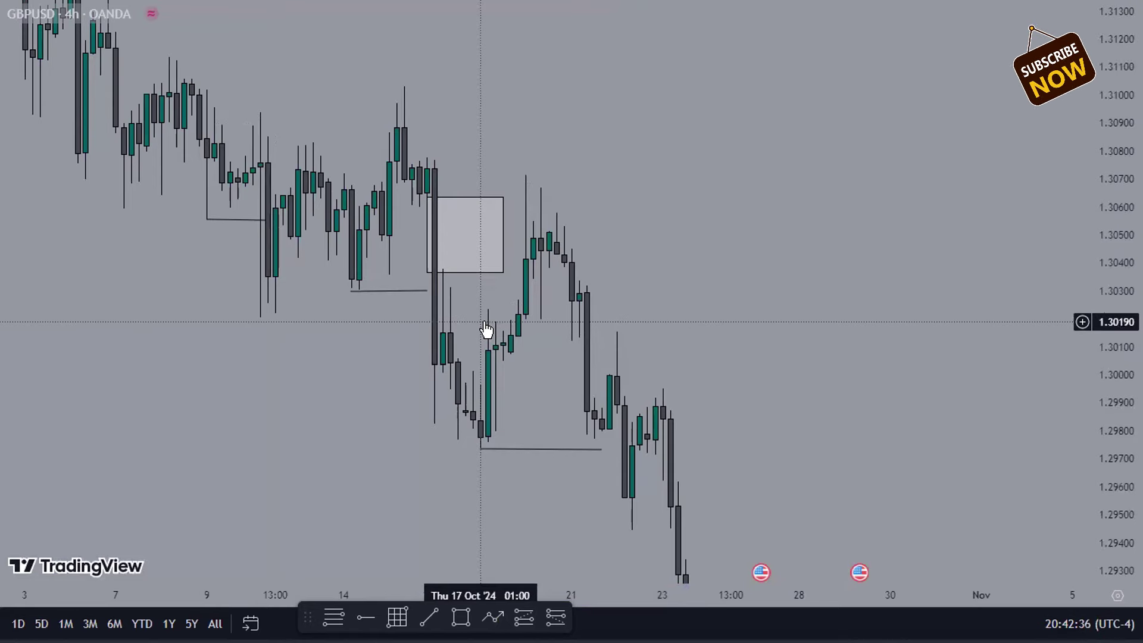
{"action": "left_click", "coordinate": [468, 266]}
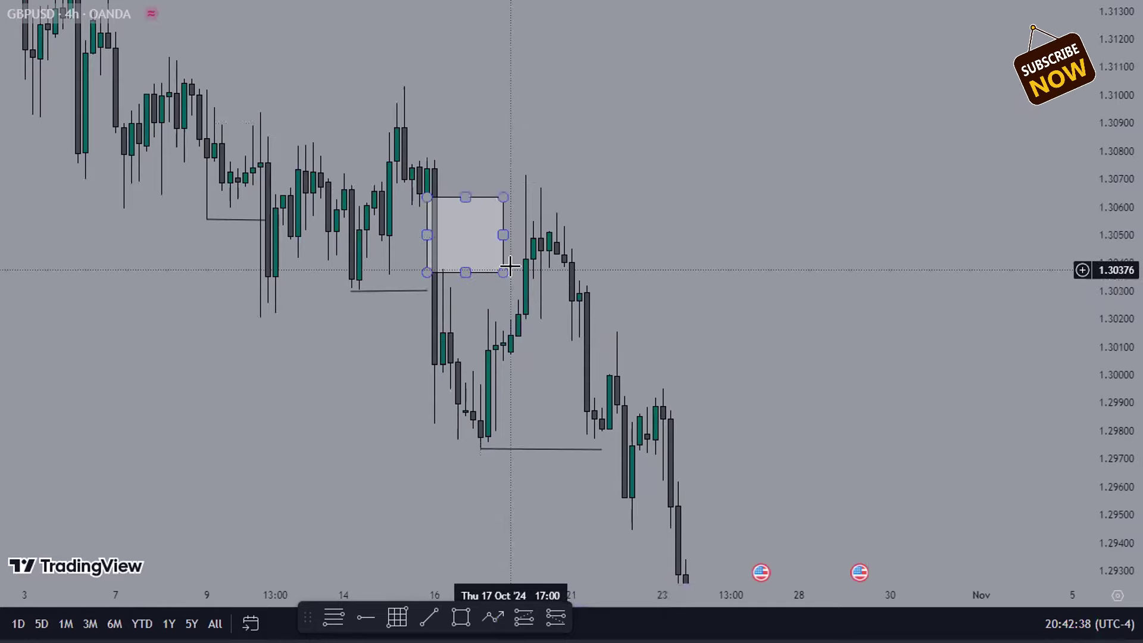
{"action": "left_click_drag", "start_coordinate": [534, 236], "coordinate": [564, 235]}
Step: Draw a rectangle over the former support from 9 Oct to 18 Oct, between about 1.30343 and 1.30190
{"action": "left_click", "coordinate": [451, 614]}
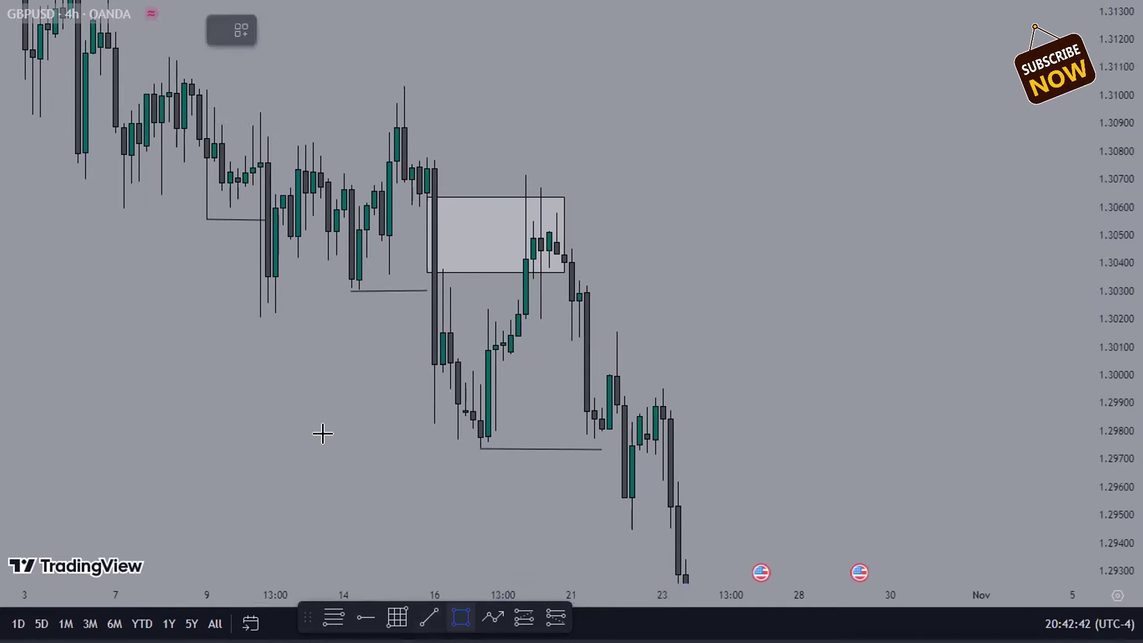
{"action": "left_click_drag", "start_coordinate": [231, 322], "coordinate": [549, 279]}
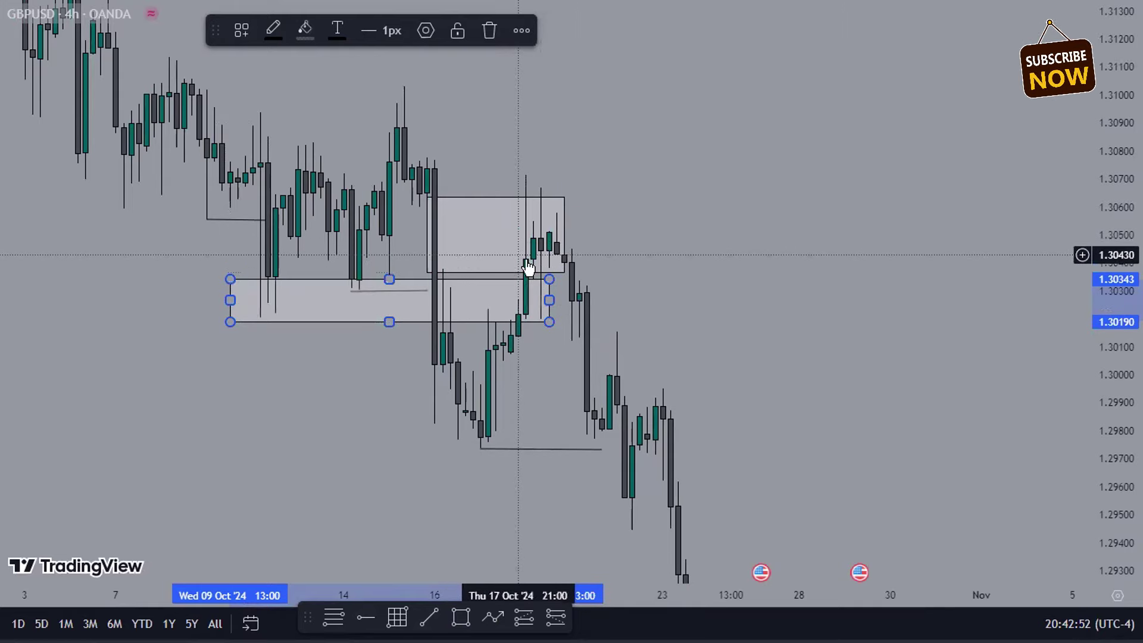
Step: Delete the former-support rectangle and extend the 15 Oct supply rectangle to 21 Oct, level with the end of the low's trend line
{"action": "left_click", "coordinate": [489, 34]}
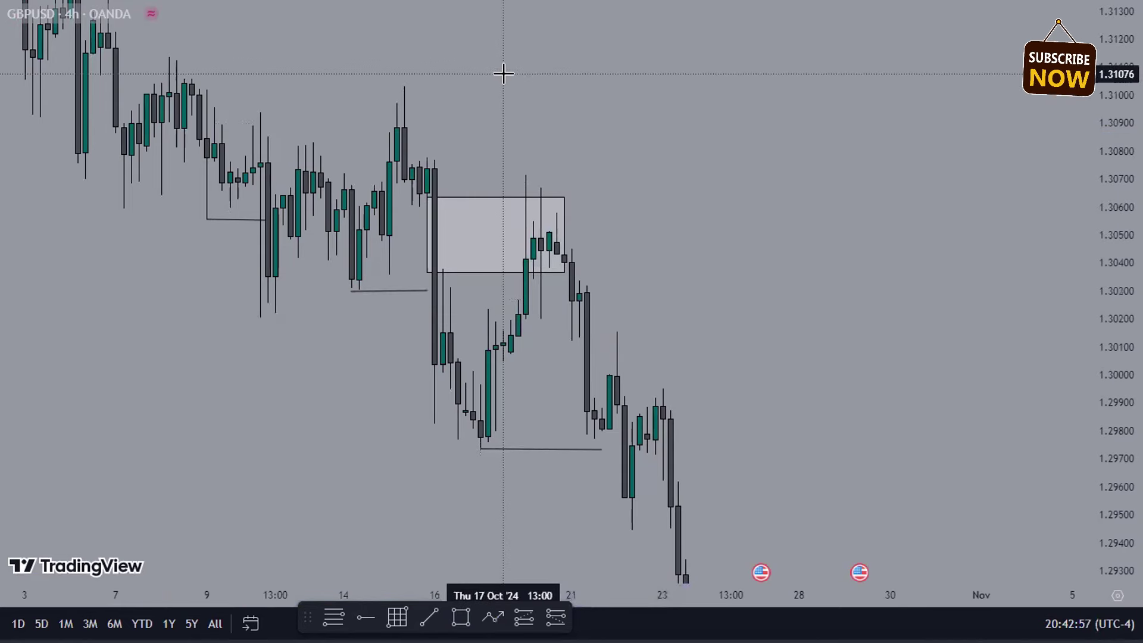
{"action": "left_click", "coordinate": [423, 238]}
{"action": "mouse_move", "coordinate": [422, 237]}
{"action": "left_mouse_down"}
{"action": "mouse_move", "coordinate": [482, 237]}
{"action": "mouse_move", "coordinate": [427, 230]}
{"action": "left_mouse_up"}
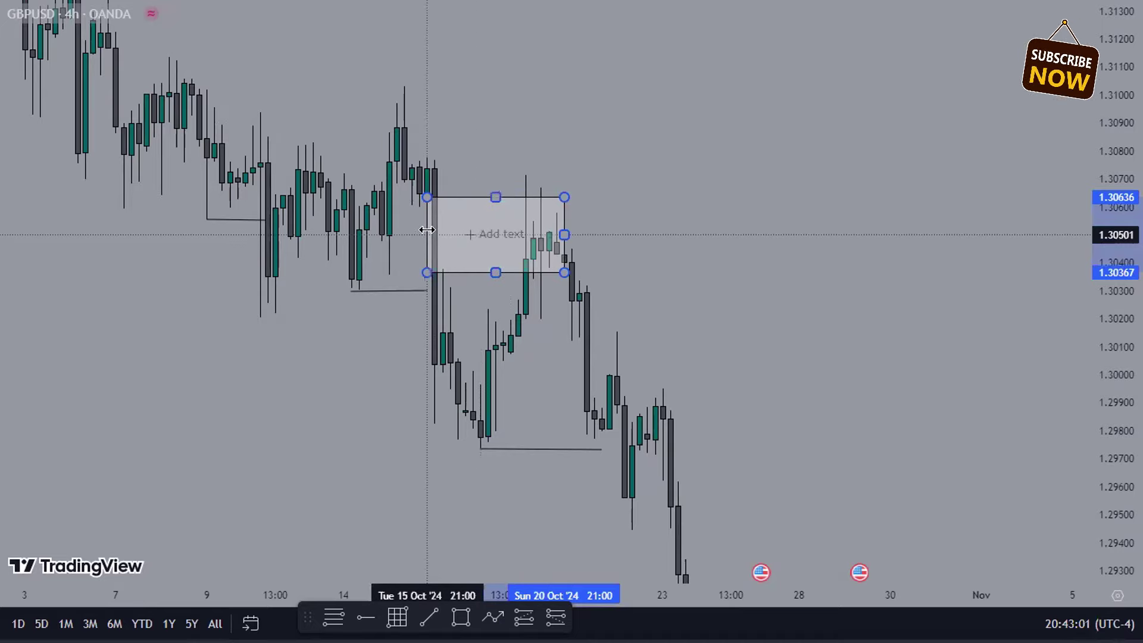
{"action": "left_click", "coordinate": [527, 146]}
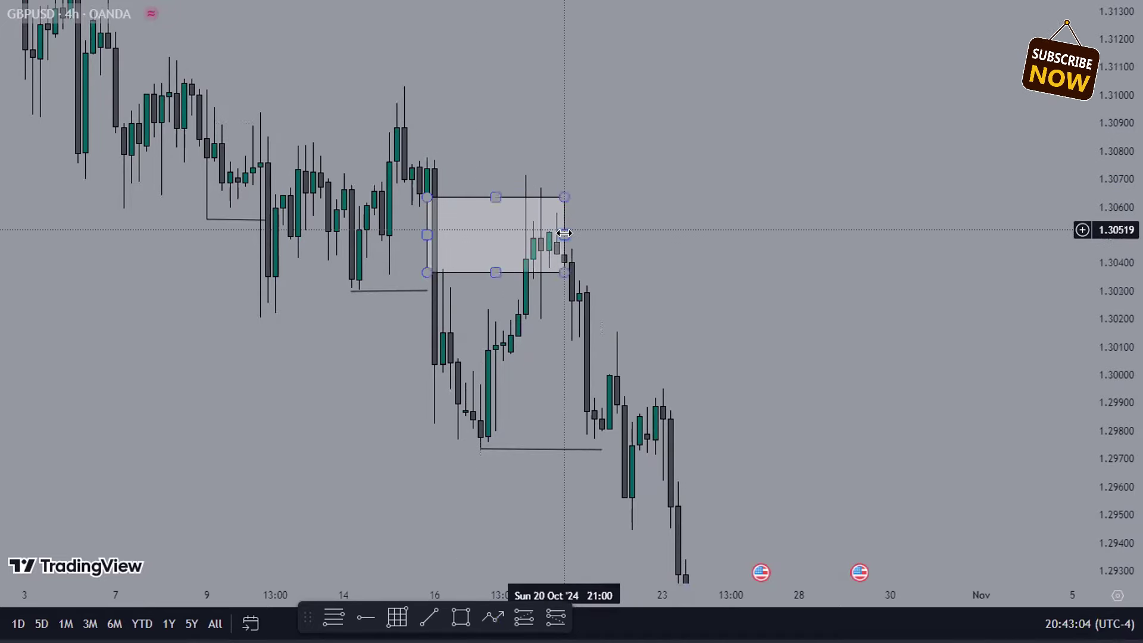
{"action": "left_click_drag", "start_coordinate": [565, 233], "coordinate": [602, 236]}
{"action": "left_click", "coordinate": [270, 398]}
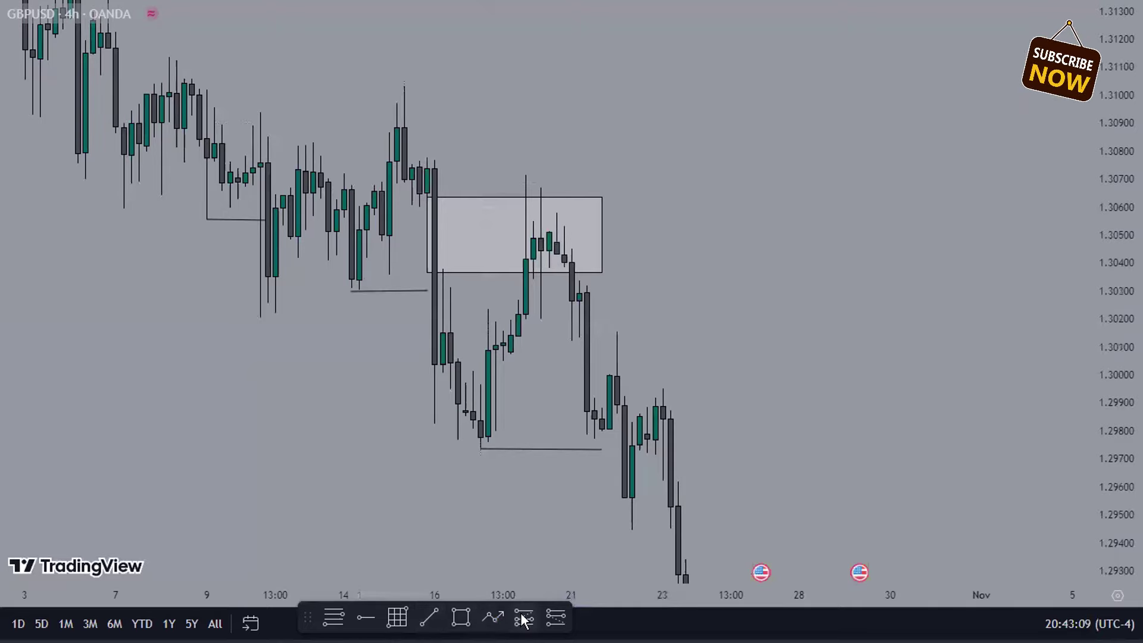
Step: Place a short position at the supply rectangle from 17 Oct, with entry just above its lower edge and the stop at about 1.30765
{"action": "left_click", "coordinate": [555, 616]}
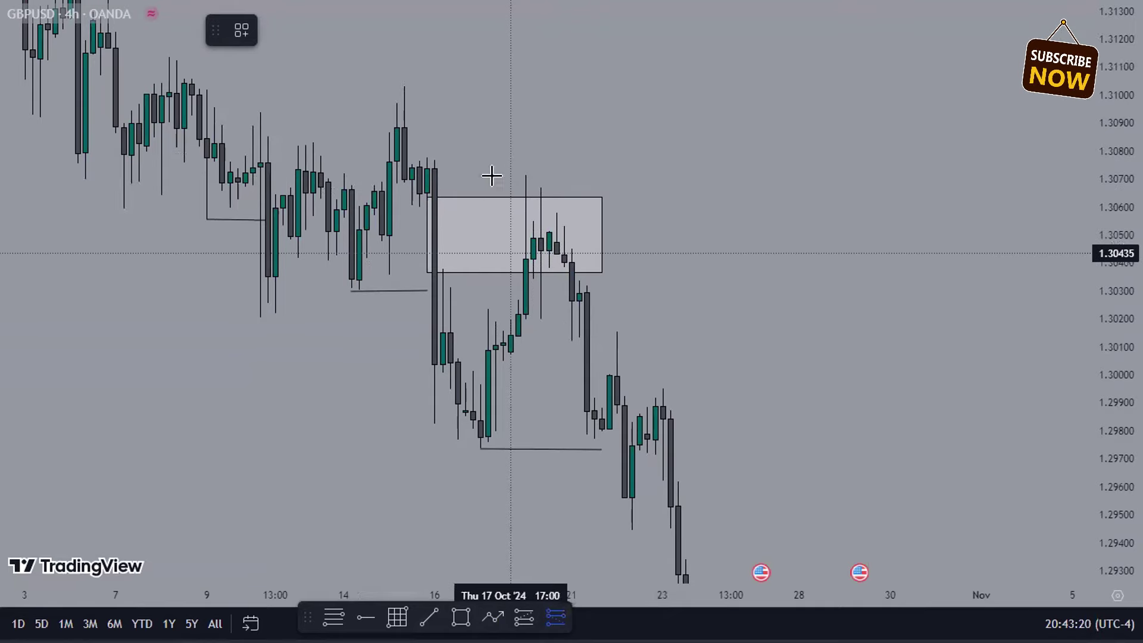
{"action": "left_click", "coordinate": [519, 269]}
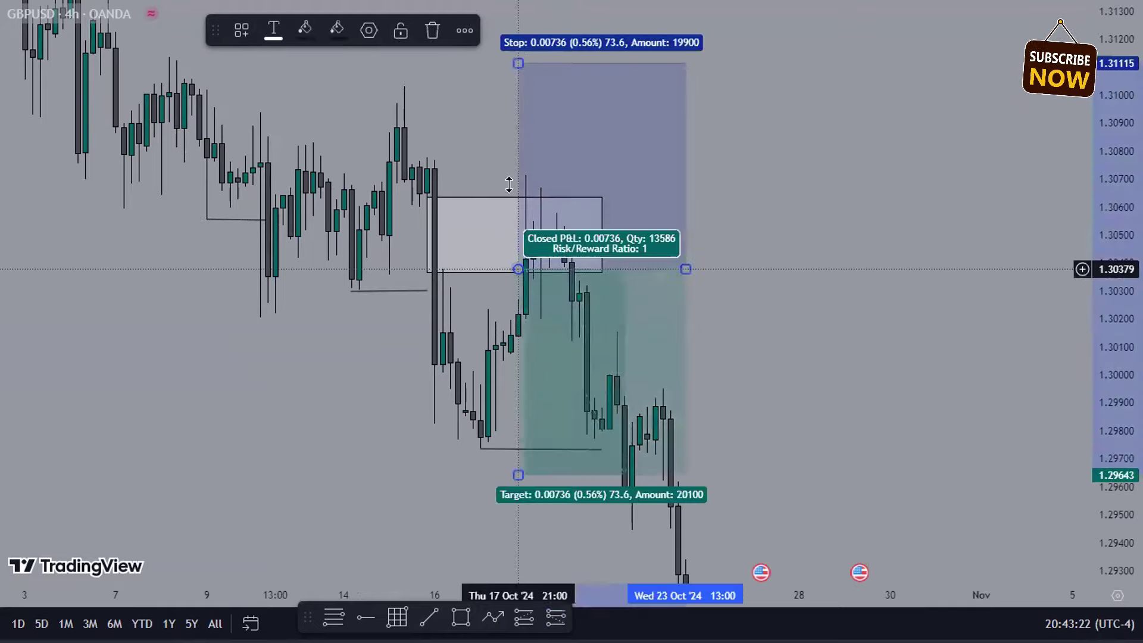
{"action": "mouse_move", "coordinate": [519, 57]}
{"action": "left_mouse_down"}
{"action": "mouse_move", "coordinate": [527, 168]}
{"action": "mouse_move", "coordinate": [518, 154]}
{"action": "left_mouse_up"}
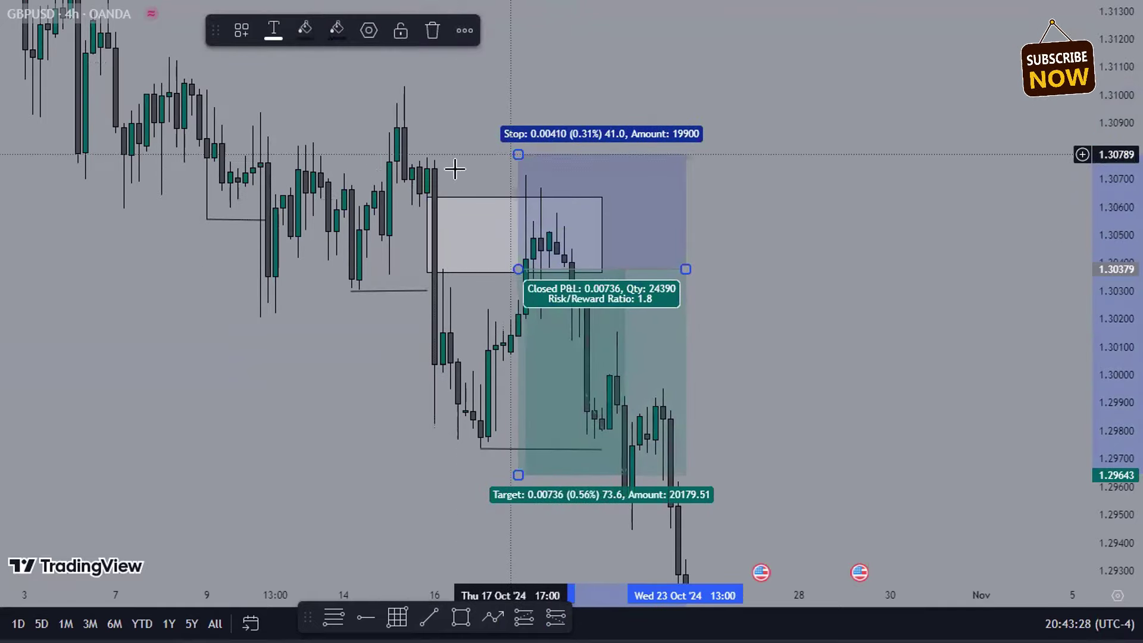
{"action": "left_click_drag", "start_coordinate": [518, 156], "coordinate": [510, 161]}
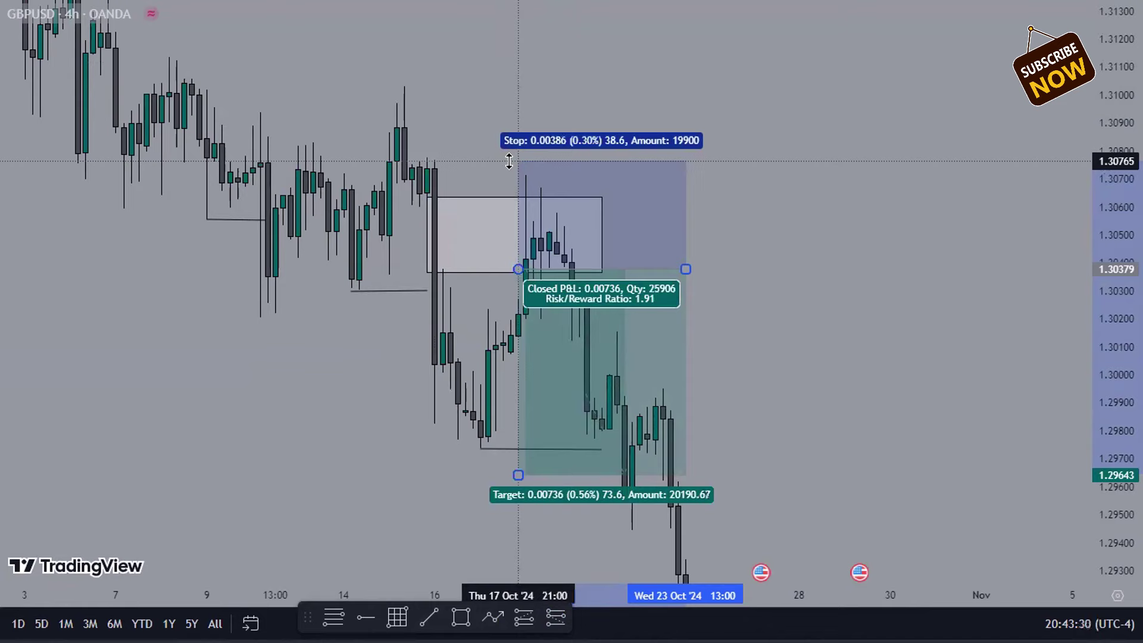
{"action": "left_click", "coordinate": [486, 138]}
{"action": "mouse_move", "coordinate": [527, 269]}
{"action": "left_mouse_down"}
{"action": "mouse_move", "coordinate": [501, 238]}
{"action": "mouse_move", "coordinate": [497, 265]}
{"action": "left_mouse_up"}
{"action": "left_click", "coordinate": [689, 290]}
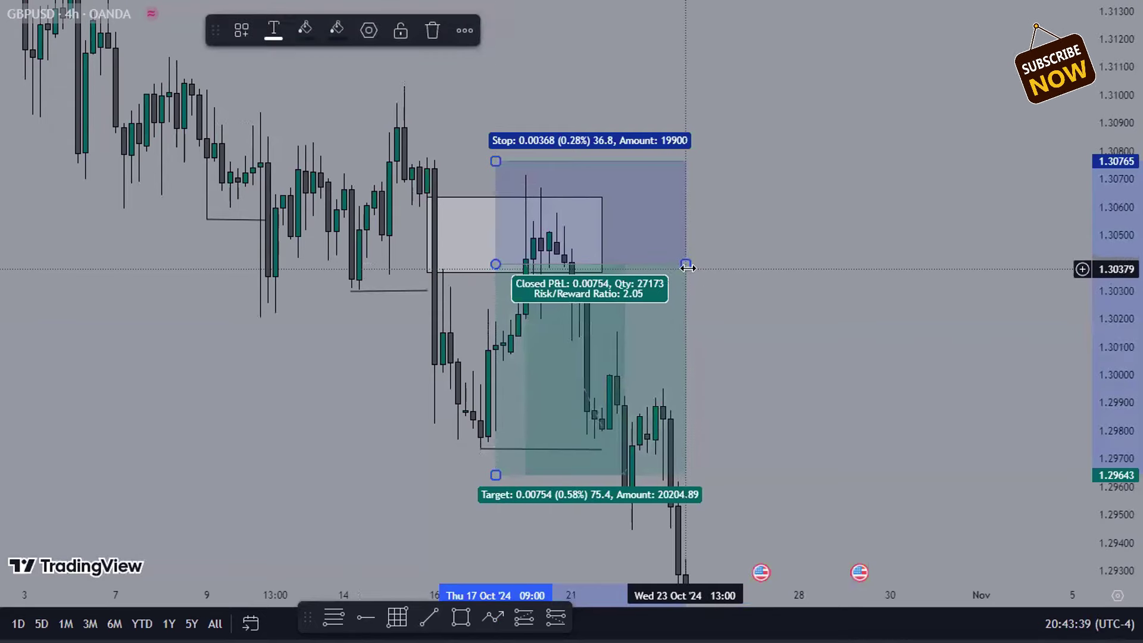
Step: Set the short position's target to about 1.29744 at the marked low, adjust its width, and delete the position
{"action": "left_click_drag", "start_coordinate": [496, 474], "coordinate": [518, 448]}
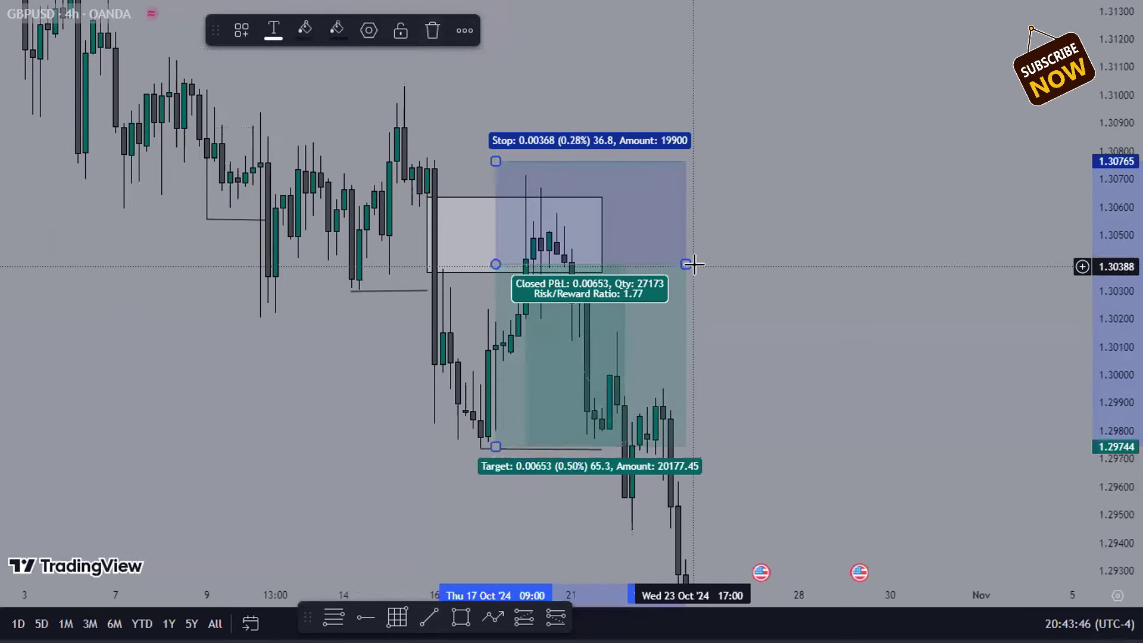
{"action": "left_click_drag", "start_coordinate": [686, 264], "coordinate": [678, 264]}
{"action": "left_click_drag", "start_coordinate": [609, 253], "coordinate": [542, 245]}
{"action": "key", "text": "Delete"}
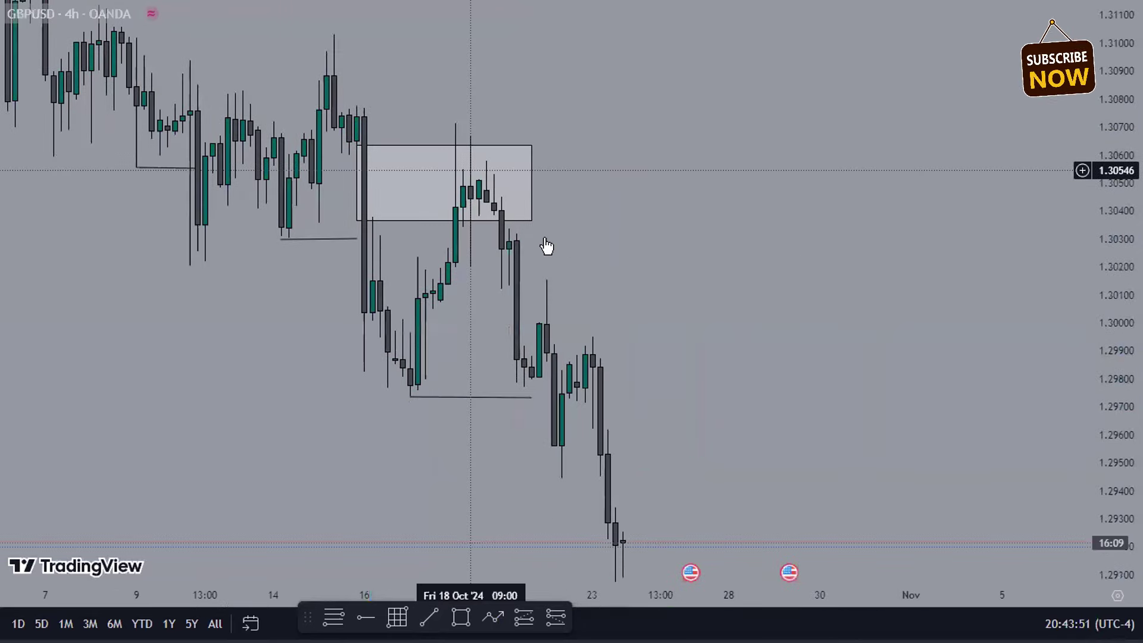
Step: Draw a rectangle between about 1.30142 and 1.29906 from 21 Oct, widen it to 27 Oct, and apply the FVG template
{"action": "left_click", "coordinate": [461, 618]}
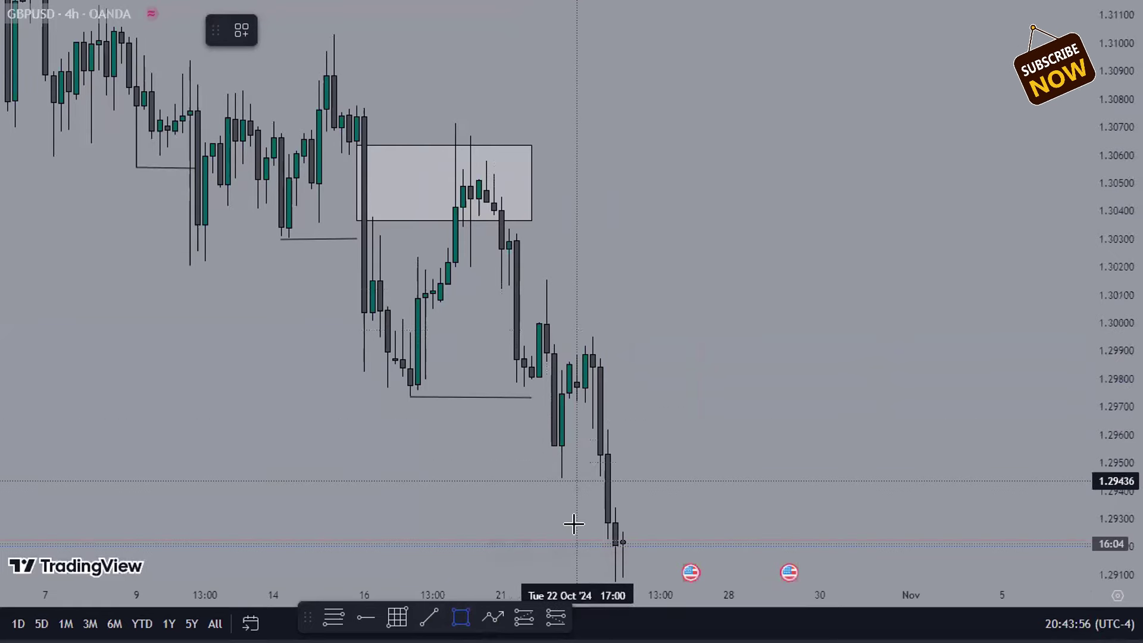
{"action": "mouse_move", "coordinate": [598, 546]}
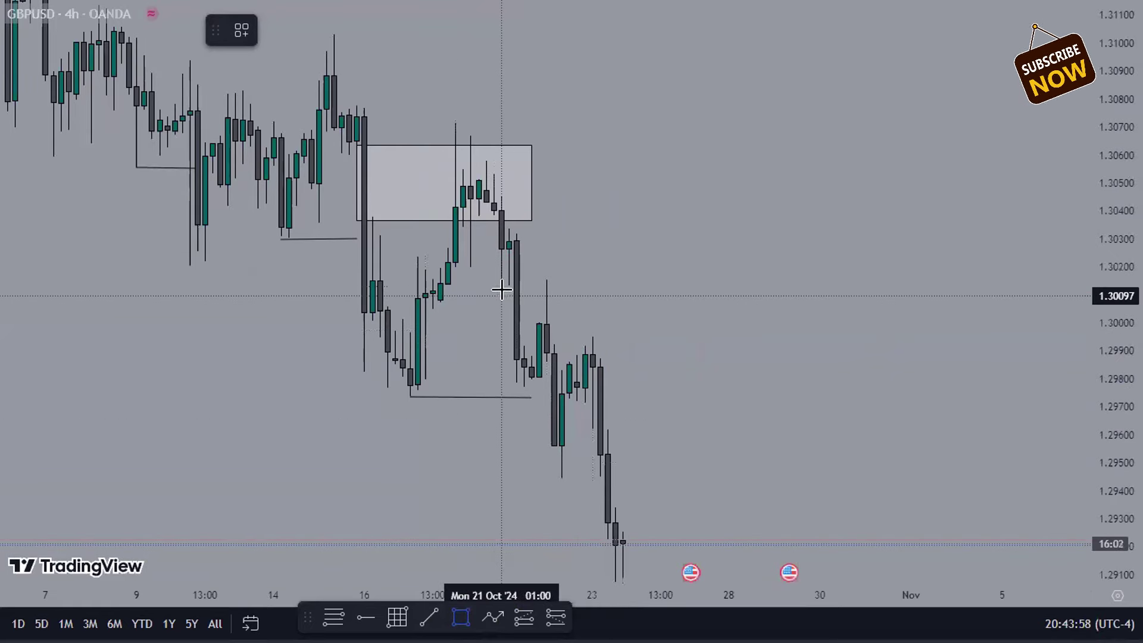
{"action": "left_click", "coordinate": [509, 283]}
{"action": "left_click", "coordinate": [547, 350]}
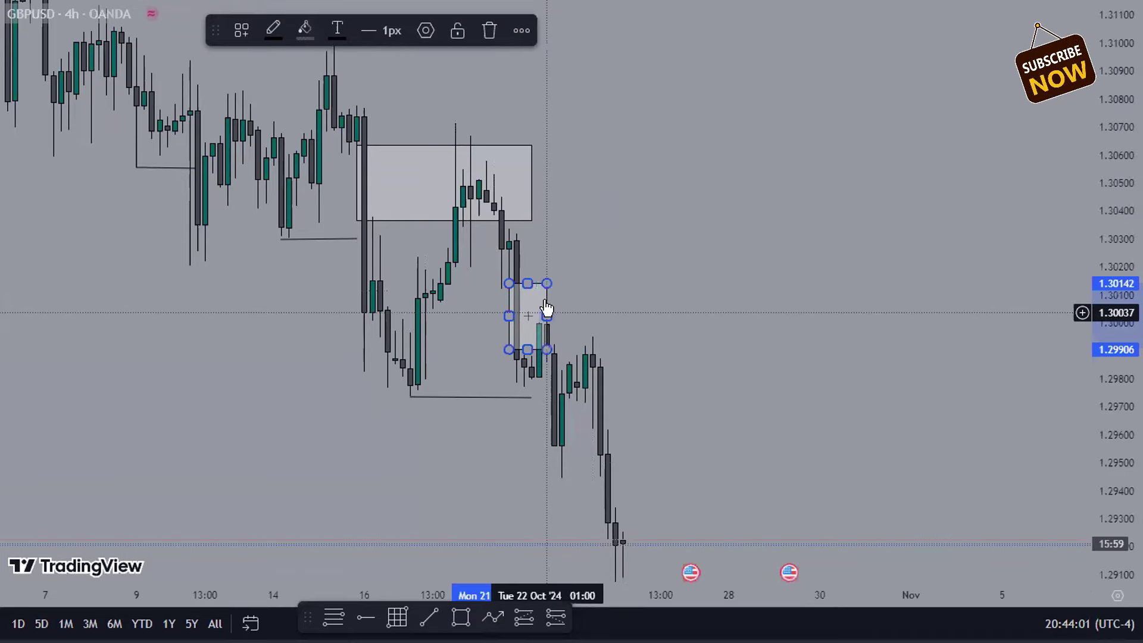
{"action": "mouse_move", "coordinate": [548, 314]}
{"action": "left_mouse_down"}
{"action": "mouse_move", "coordinate": [762, 332]}
{"action": "mouse_move", "coordinate": [721, 315]}
{"action": "left_mouse_up"}
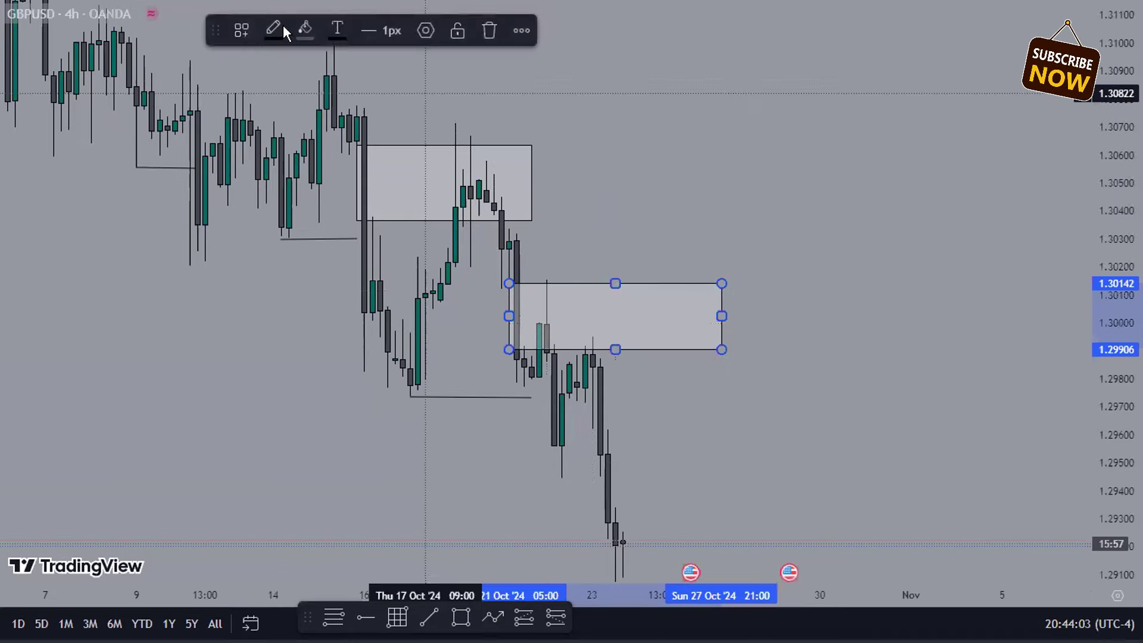
{"action": "left_click", "coordinate": [242, 31]}
{"action": "left_click", "coordinate": [262, 150]}
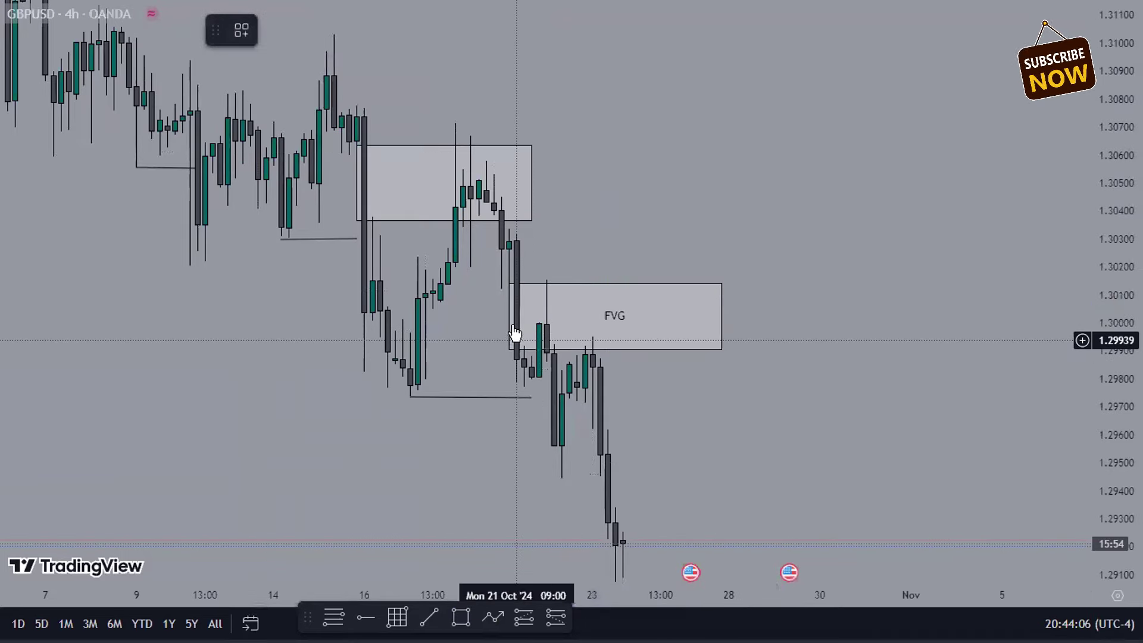
Step: Shorten the FVG rectangle to 22 Oct, keeping its start at the 21 Oct sell-off candle
{"action": "mouse_move", "coordinate": [511, 309]}
{"action": "left_mouse_down"}
{"action": "mouse_move", "coordinate": [547, 311]}
{"action": "mouse_move", "coordinate": [522, 307]}
{"action": "left_mouse_up"}
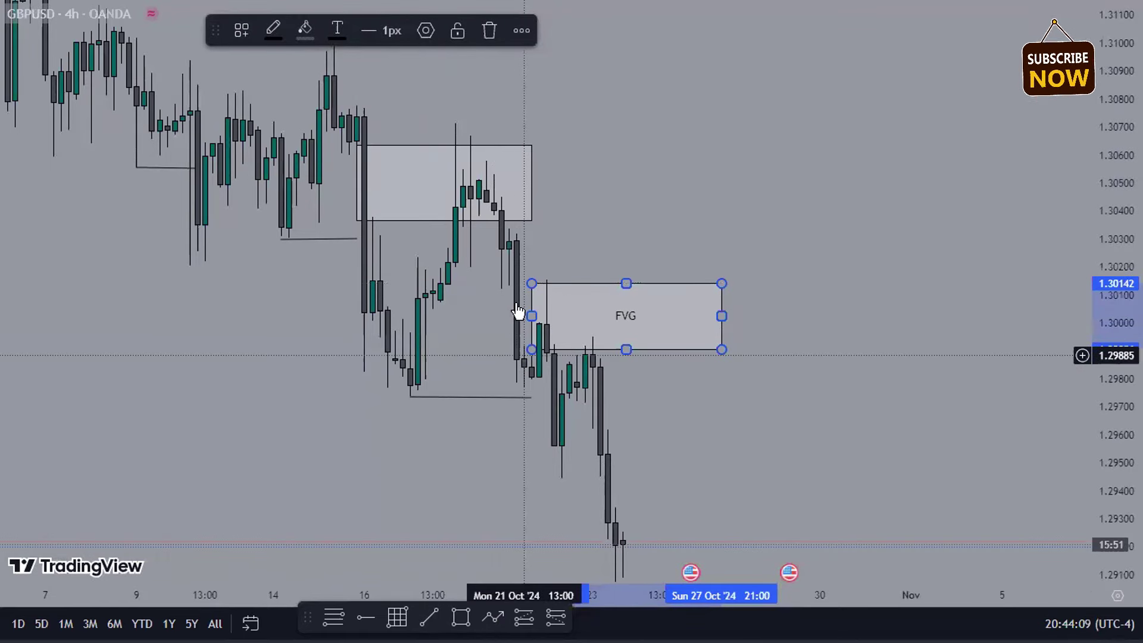
{"action": "left_click_drag", "start_coordinate": [509, 311], "coordinate": [557, 327]}
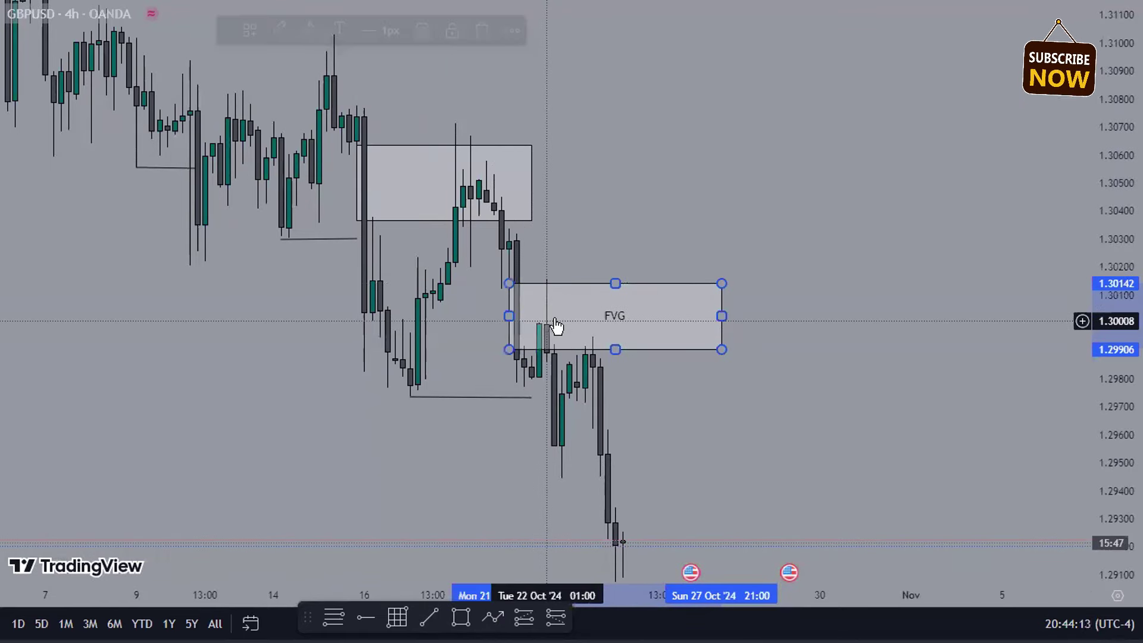
{"action": "left_click_drag", "start_coordinate": [661, 315], "coordinate": [581, 315]}
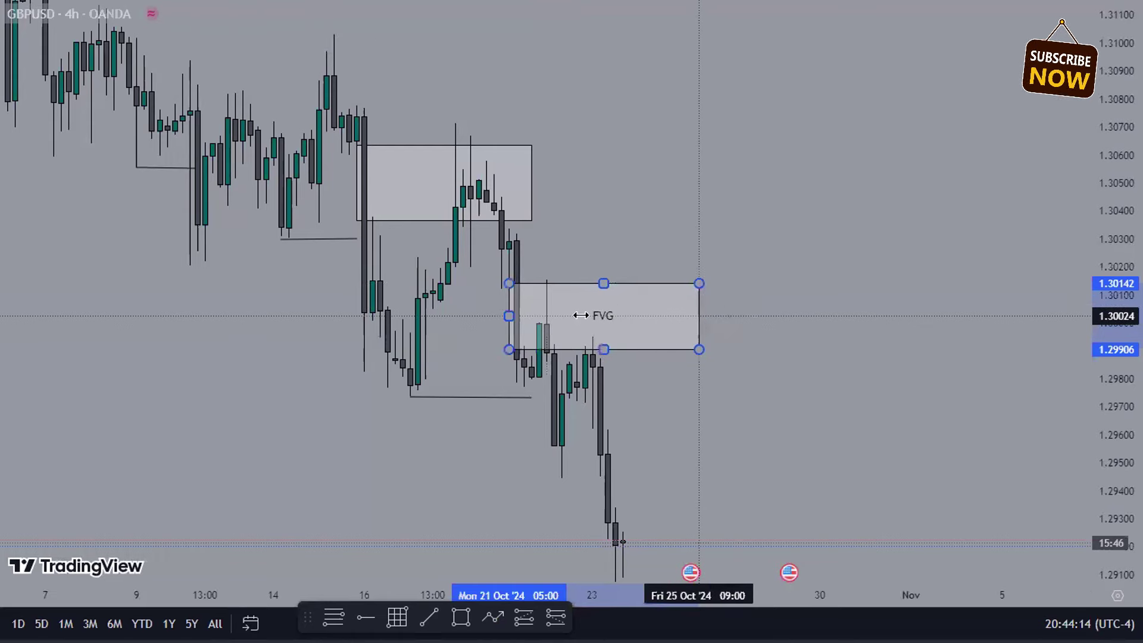
{"action": "left_click", "coordinate": [774, 385]}
Step: Draw an FVG-template rectangle from 23 Oct between about 1.29454 and 1.29340, and shorten it to 25 Oct
{"action": "left_click_drag", "start_coordinate": [545, 493], "coordinate": [469, 442]}
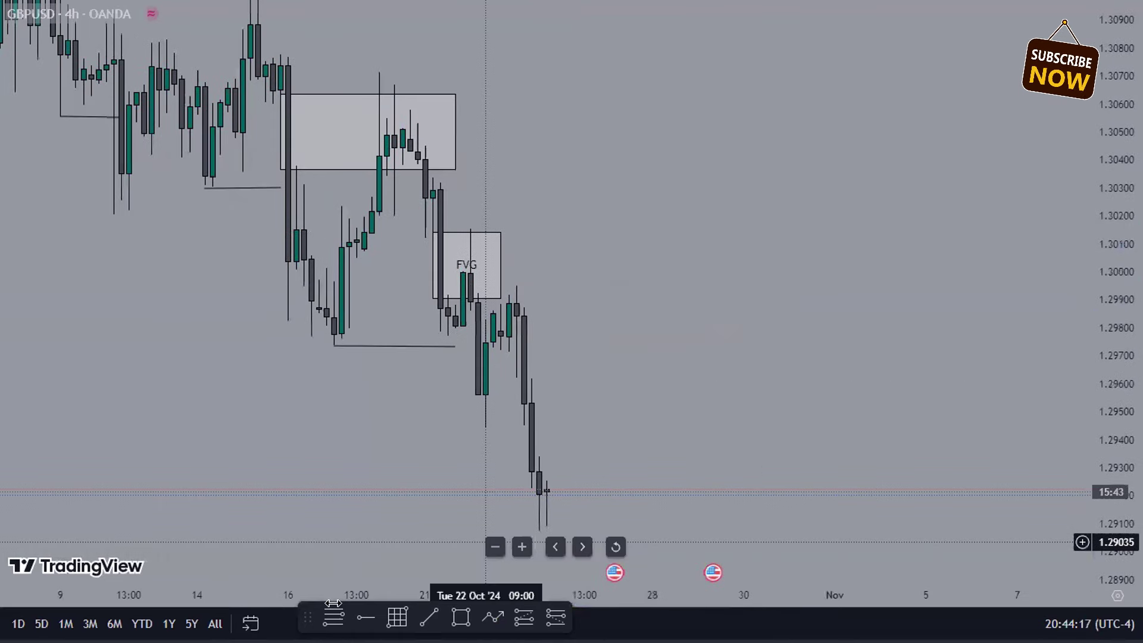
{"action": "left_click", "coordinate": [461, 617]}
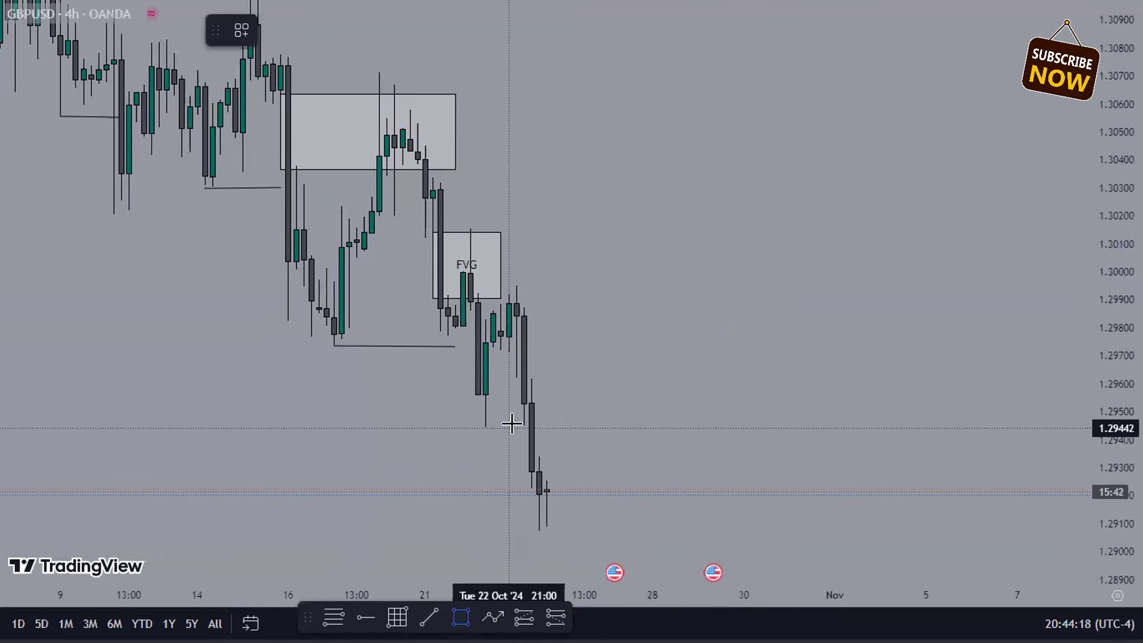
{"action": "left_click_drag", "start_coordinate": [516, 424], "coordinate": [653, 457]}
{"action": "left_click", "coordinate": [242, 31]}
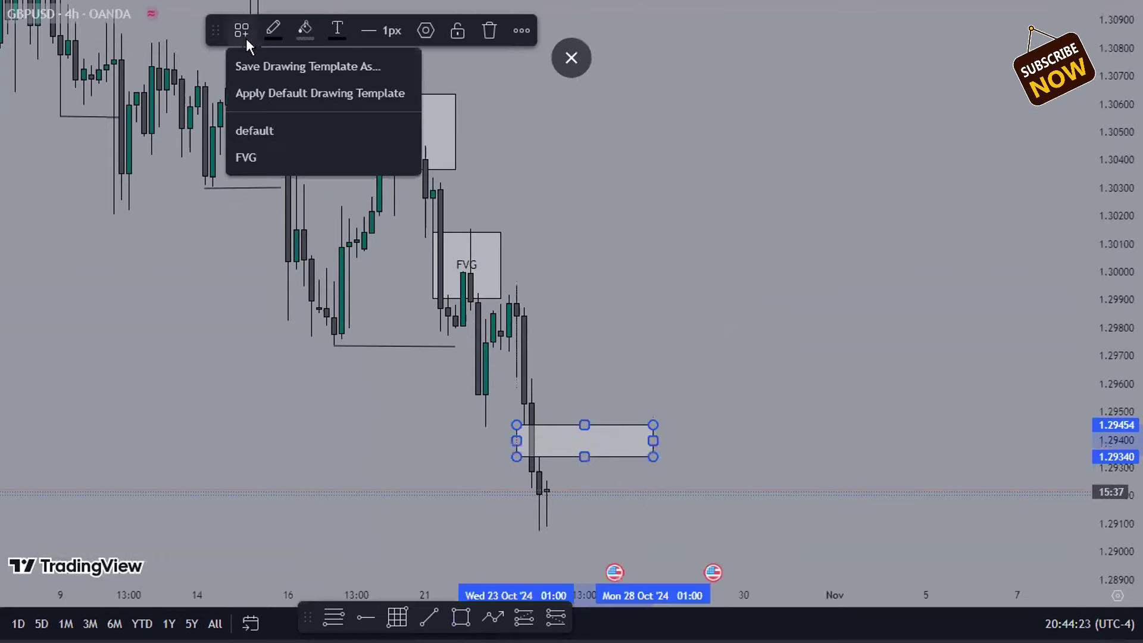
{"action": "left_click", "coordinate": [271, 156]}
{"action": "left_click_drag", "start_coordinate": [653, 441], "coordinate": [610, 344]}
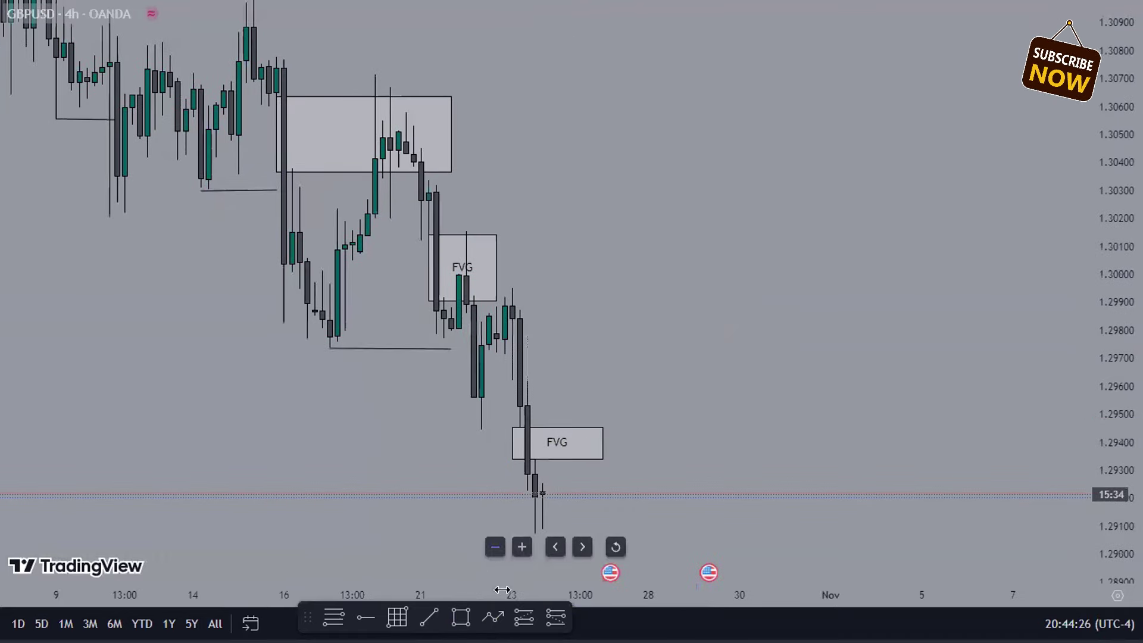
Step: Draw a path arrow in the empty area from about 1.29900 toward the latest candles, and delete it
{"action": "left_click", "coordinate": [493, 617]}
{"action": "left_click", "coordinate": [854, 302]}
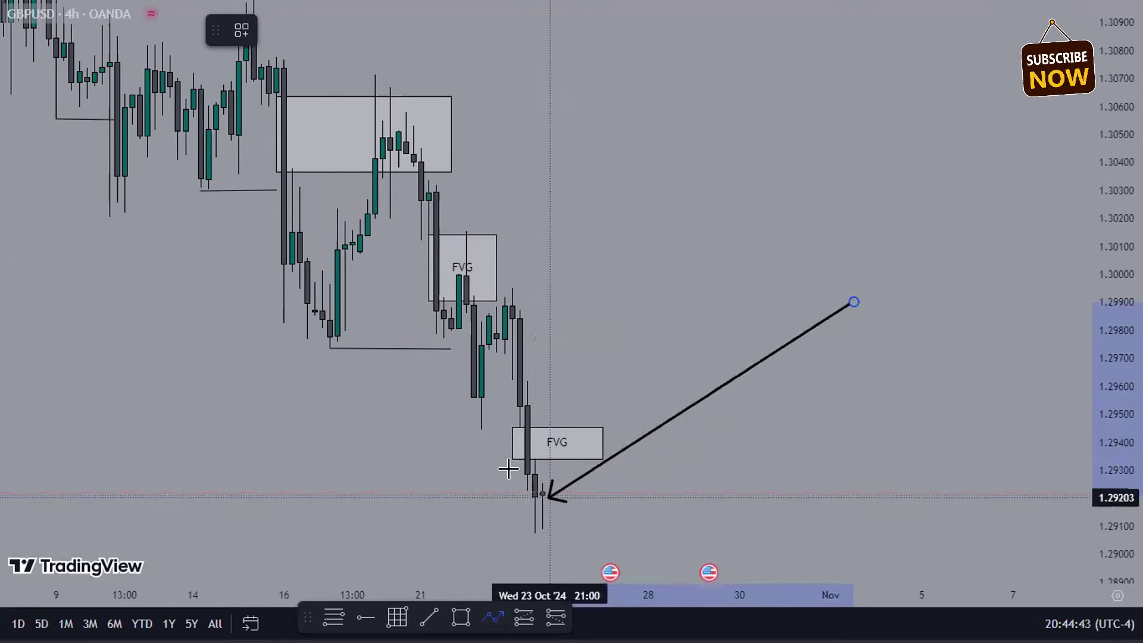
{"action": "left_click", "coordinate": [526, 491]}
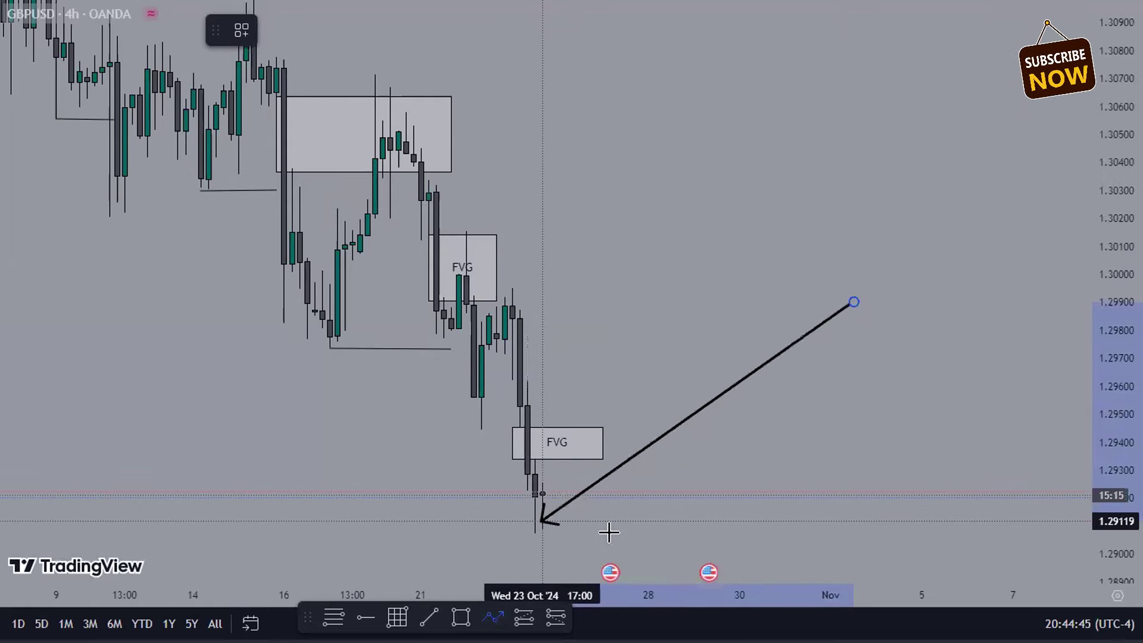
{"action": "left_click", "coordinate": [543, 531]}
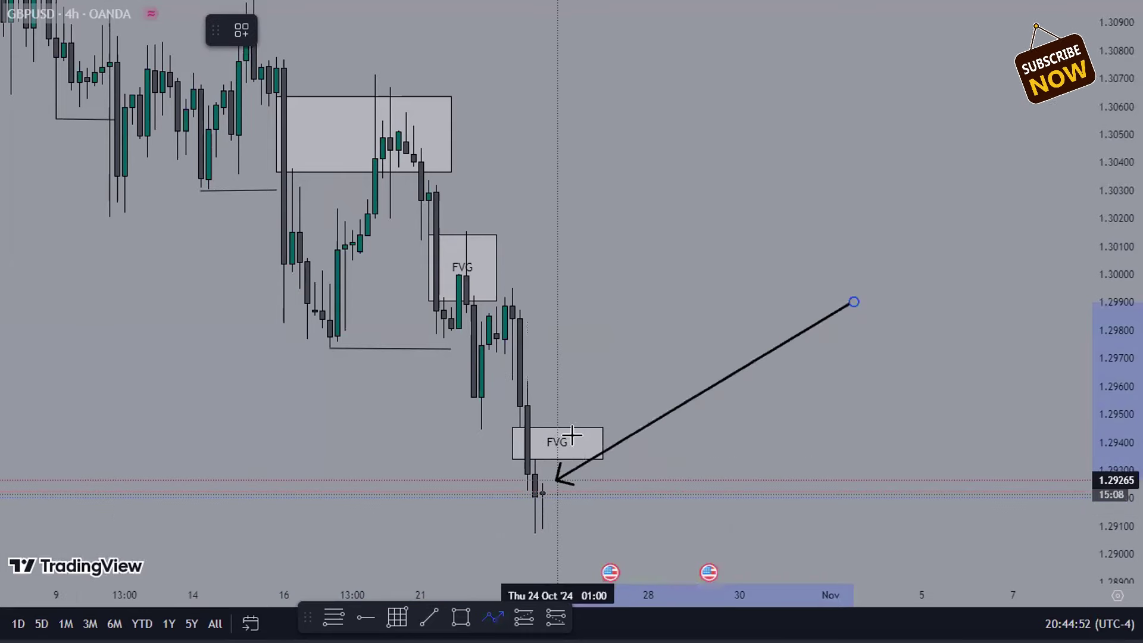
{"action": "left_click", "coordinate": [634, 364]}
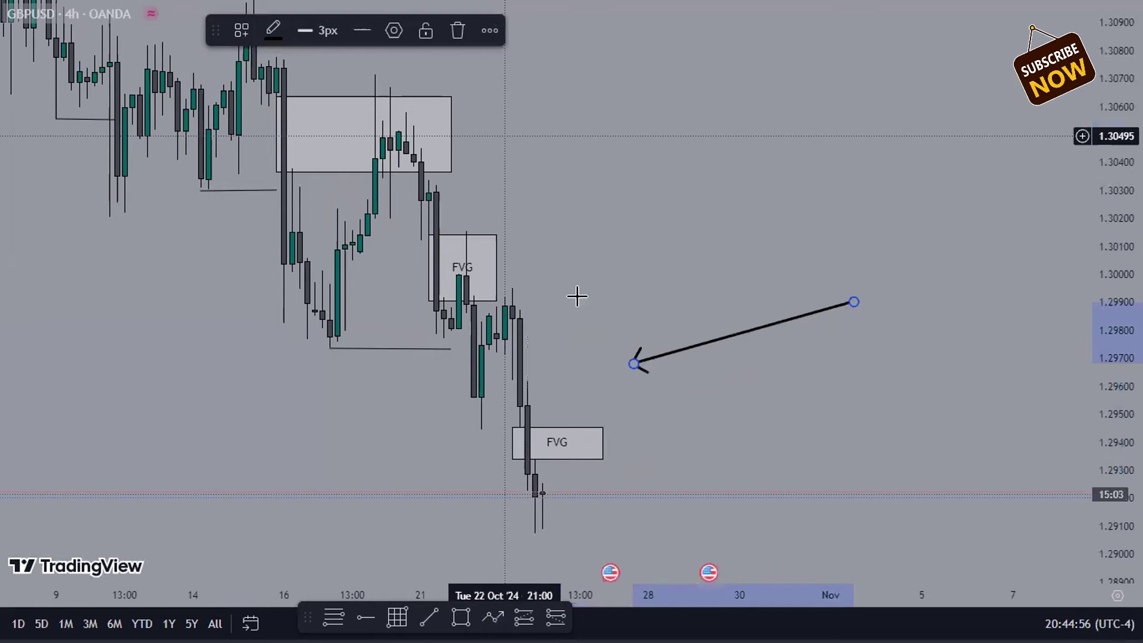
{"action": "key", "text": "Delete"}
Step: Place a short position at the lower FVG with entry 1.29340, stop about 1.29618 and target about 1.28772
{"action": "left_click", "coordinate": [600, 431]}
{"action": "left_click_drag", "start_coordinate": [638, 359], "coordinate": [624, 342]}
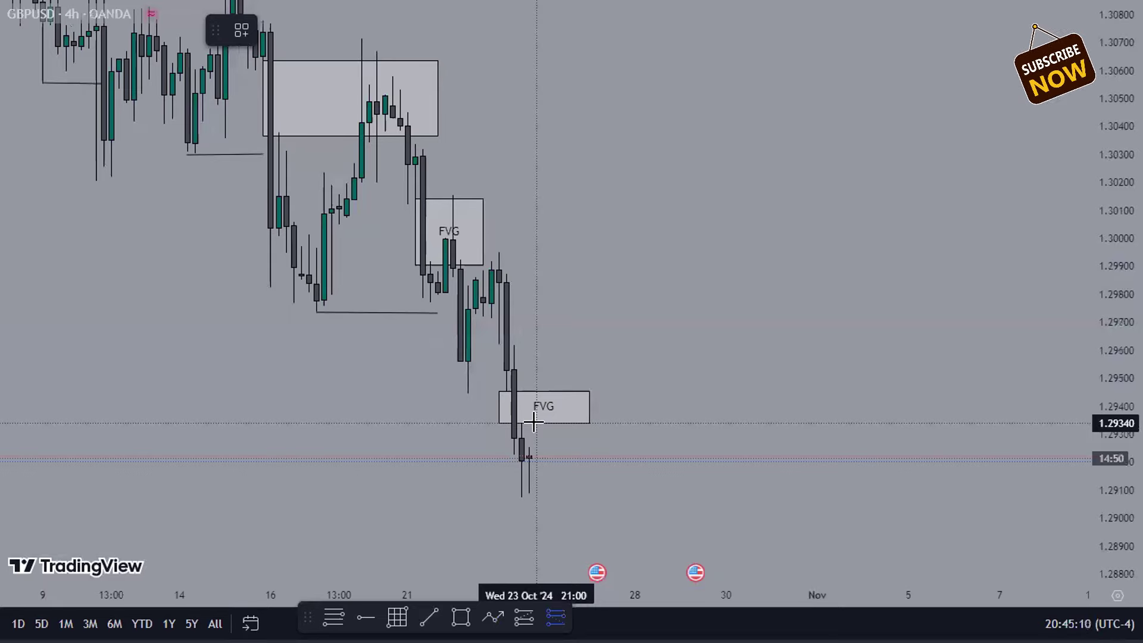
{"action": "left_click", "coordinate": [533, 422]}
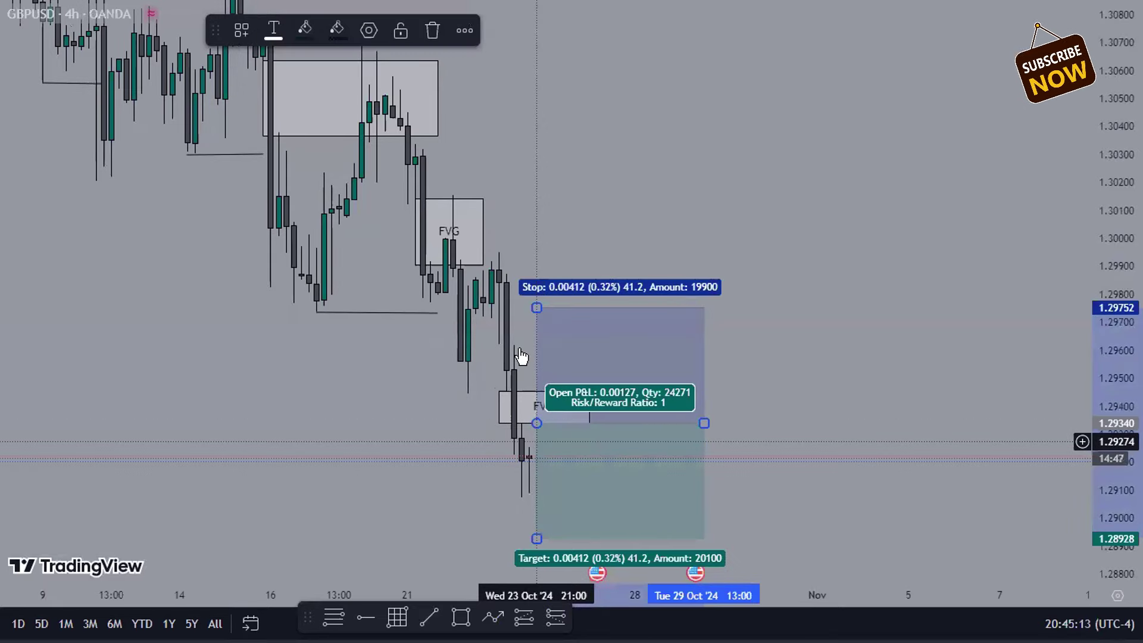
{"action": "left_click_drag", "start_coordinate": [536, 308], "coordinate": [534, 345]}
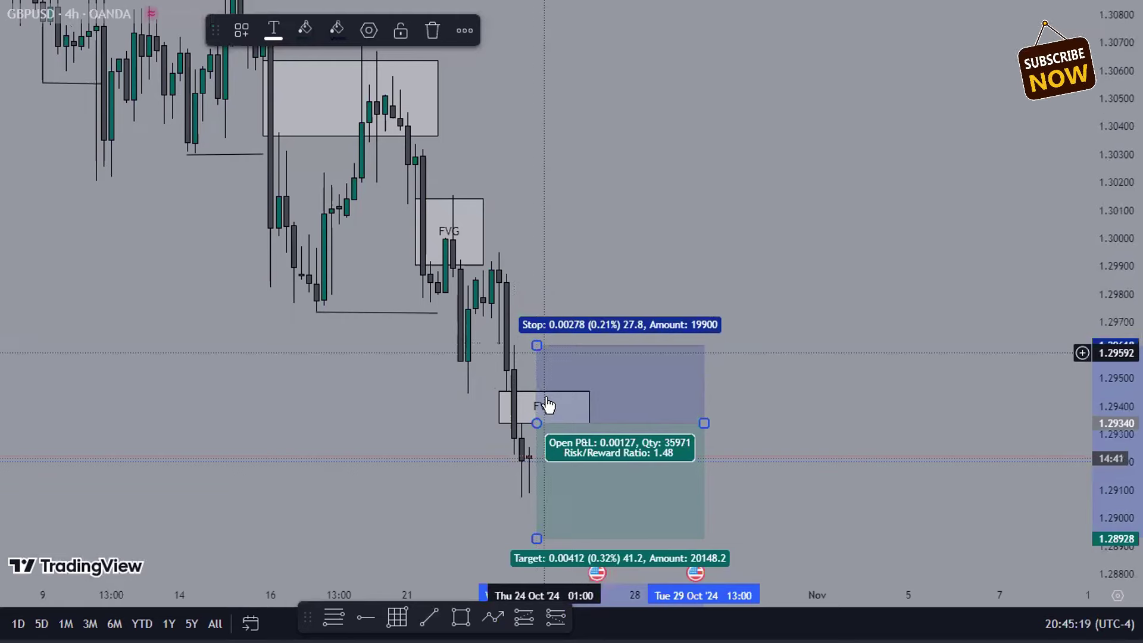
{"action": "left_click_drag", "start_coordinate": [535, 539], "coordinate": [531, 585]}
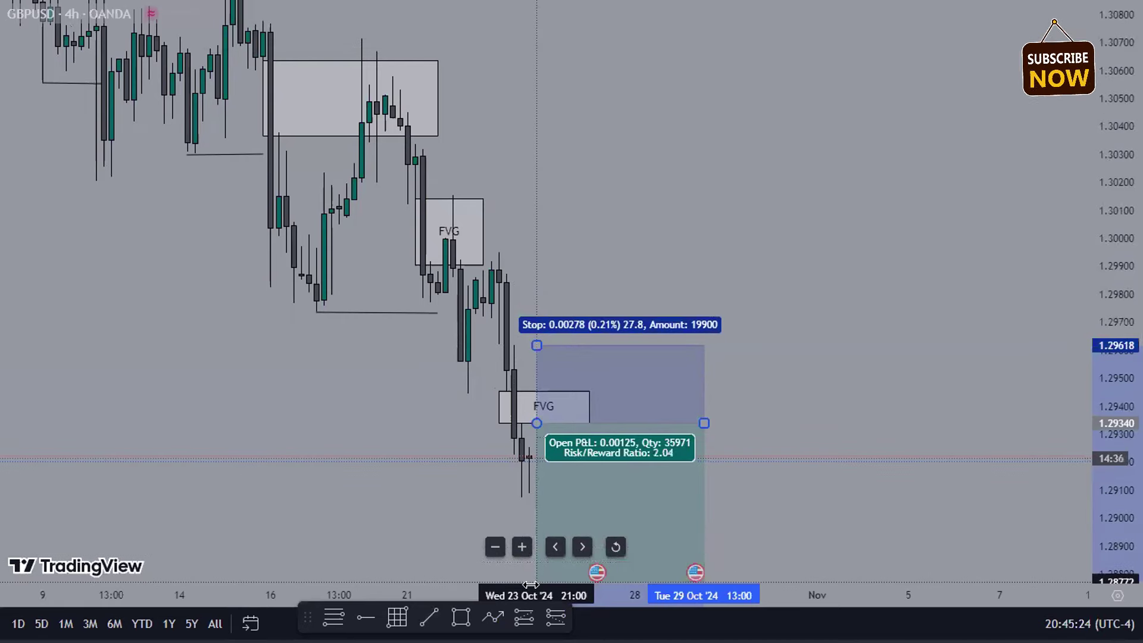
Step: Narrow the short position and extend the lower FVG rectangle to the position's end
{"action": "left_click_drag", "start_coordinate": [700, 423], "coordinate": [620, 414]}
{"action": "left_click", "coordinate": [587, 409]}
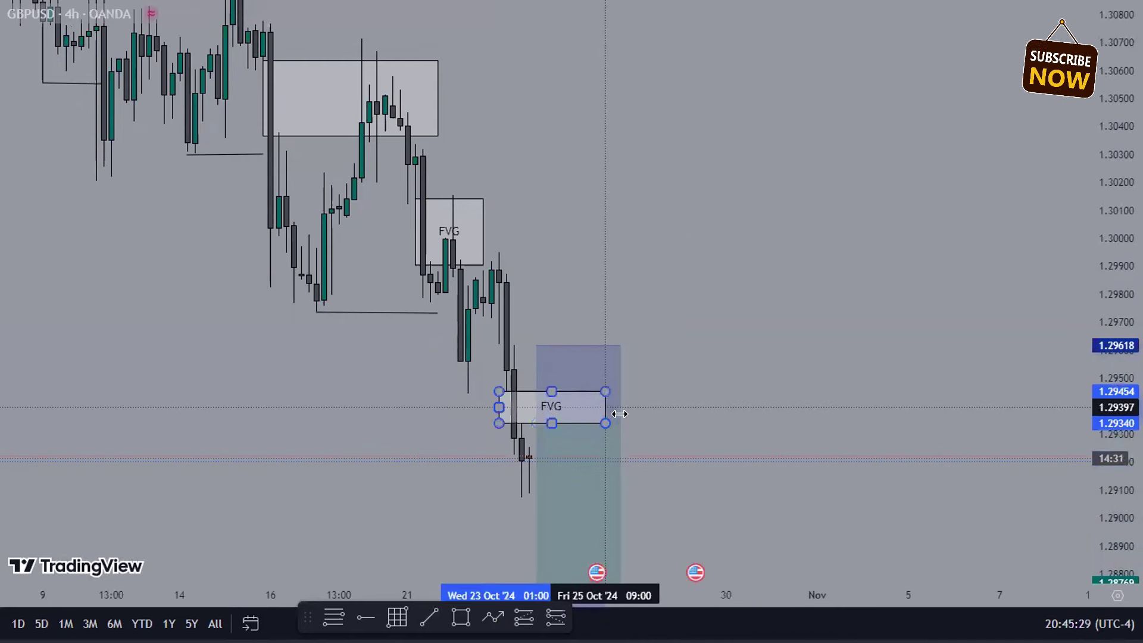
{"action": "left_click", "coordinate": [665, 387]}
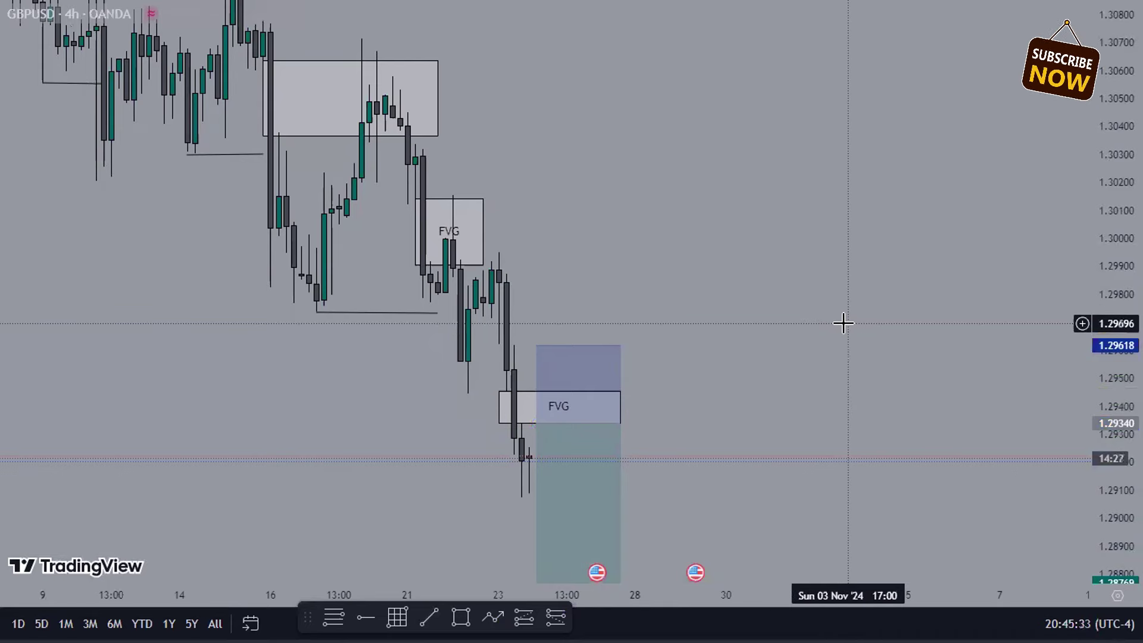
Step: Delete the short position at the lower FVG
{"action": "left_click", "coordinate": [620, 353]}
{"action": "key", "text": "Delete"}
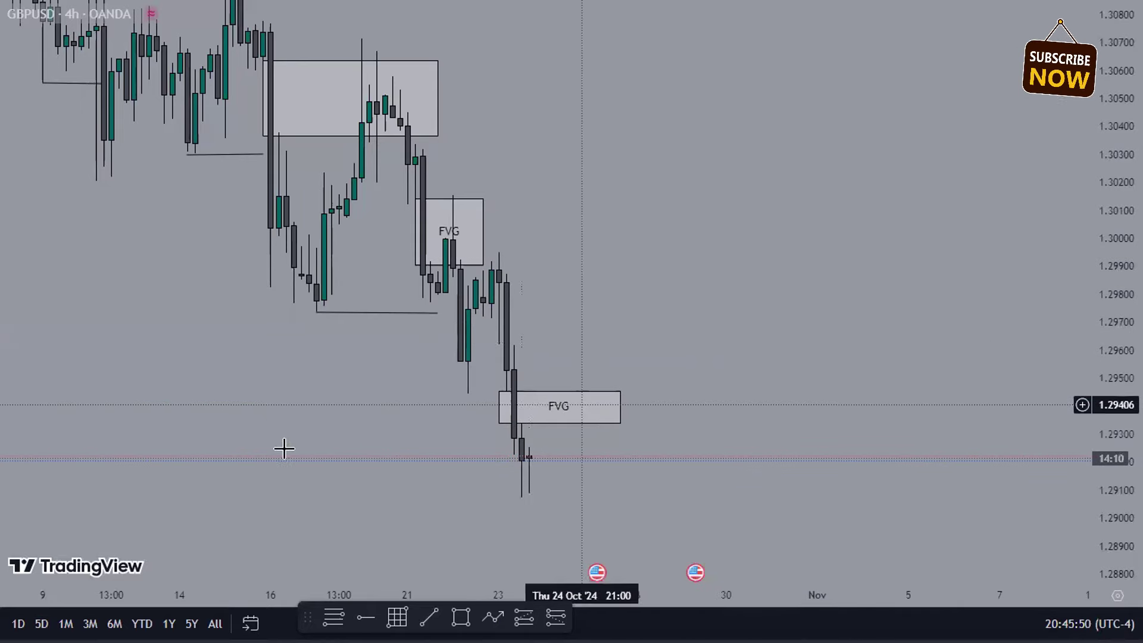
{"action": "left_click_drag", "start_coordinate": [671, 465], "coordinate": [361, 474]}
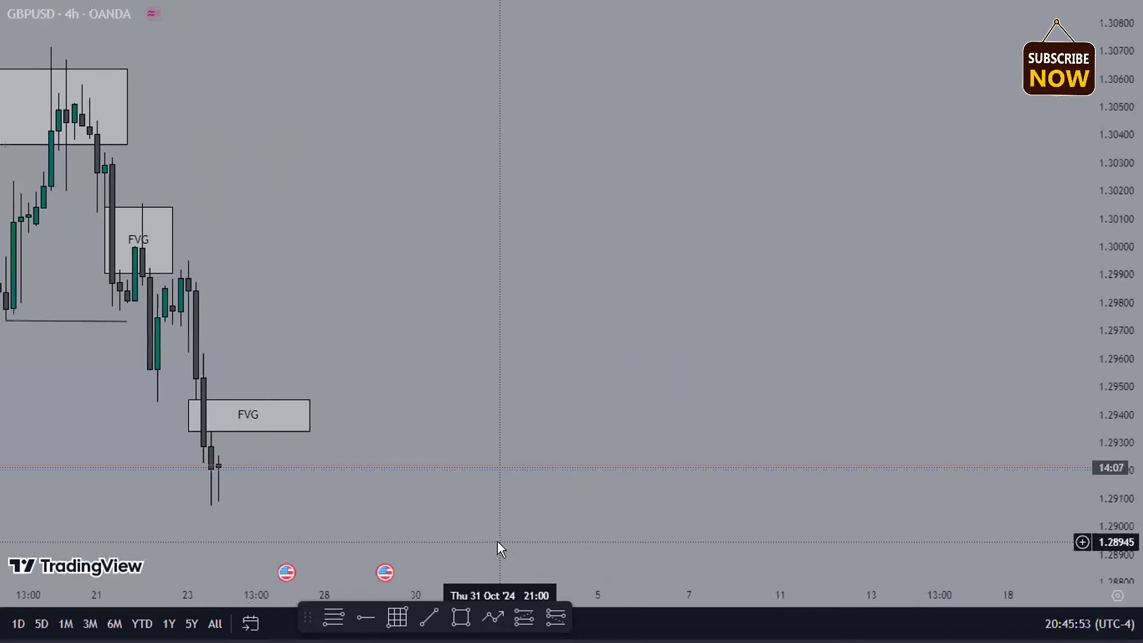
Step: Draw two horizontal trend lines in the empty area at about 1.30432 and 1.30037, from 29 Oct to 12 Nov
{"action": "left_click", "coordinate": [440, 614]}
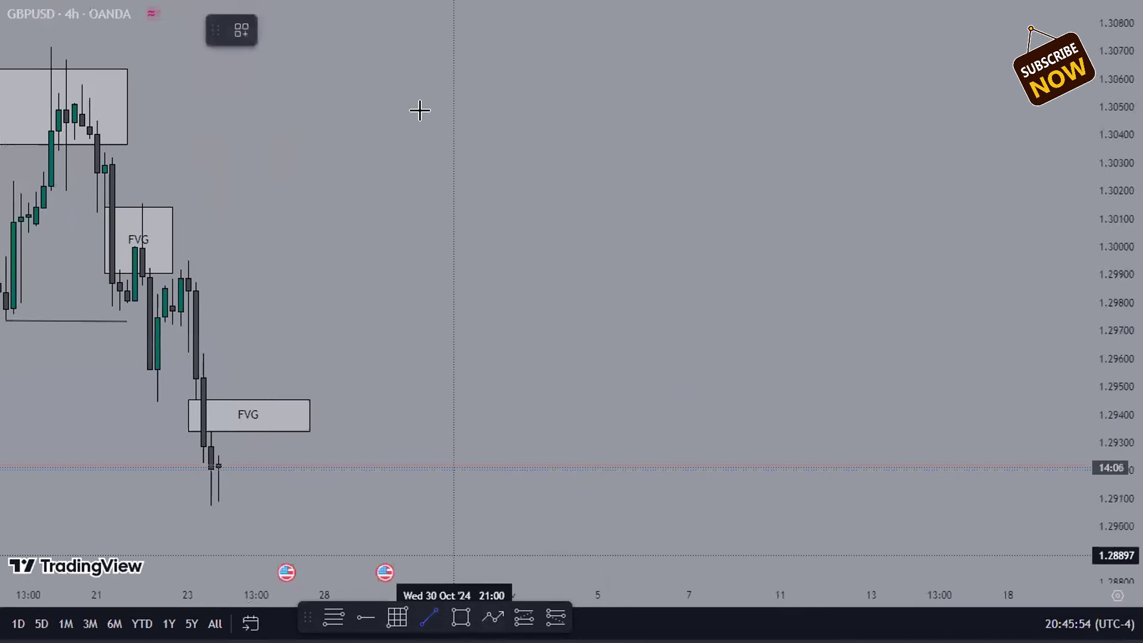
{"action": "left_click", "coordinate": [393, 125]}
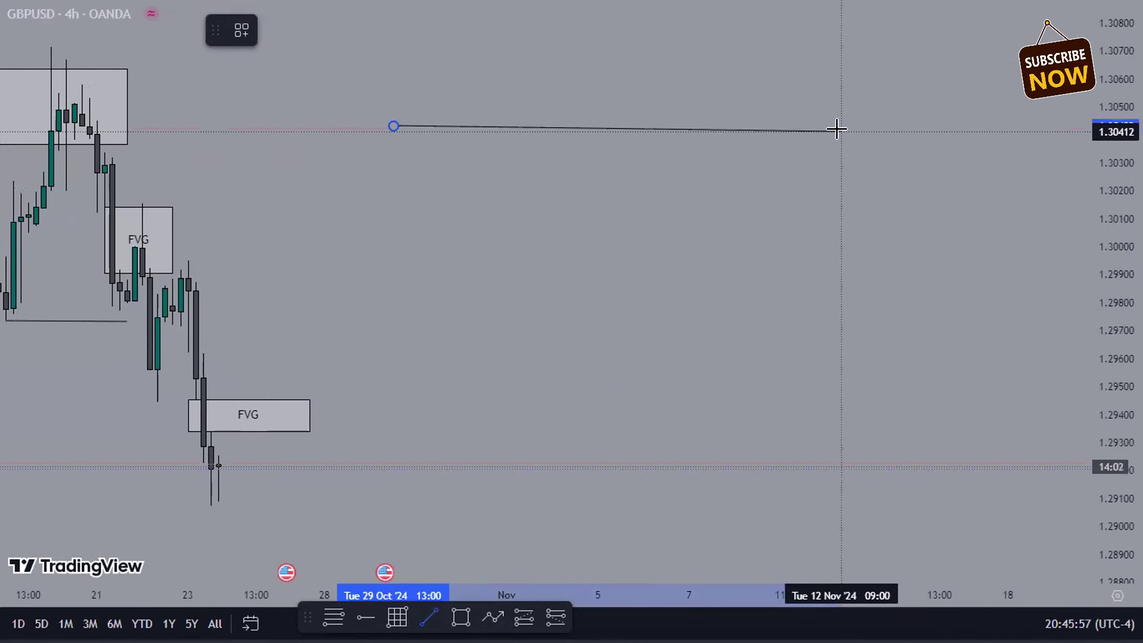
{"action": "left_click", "coordinate": [818, 165]}
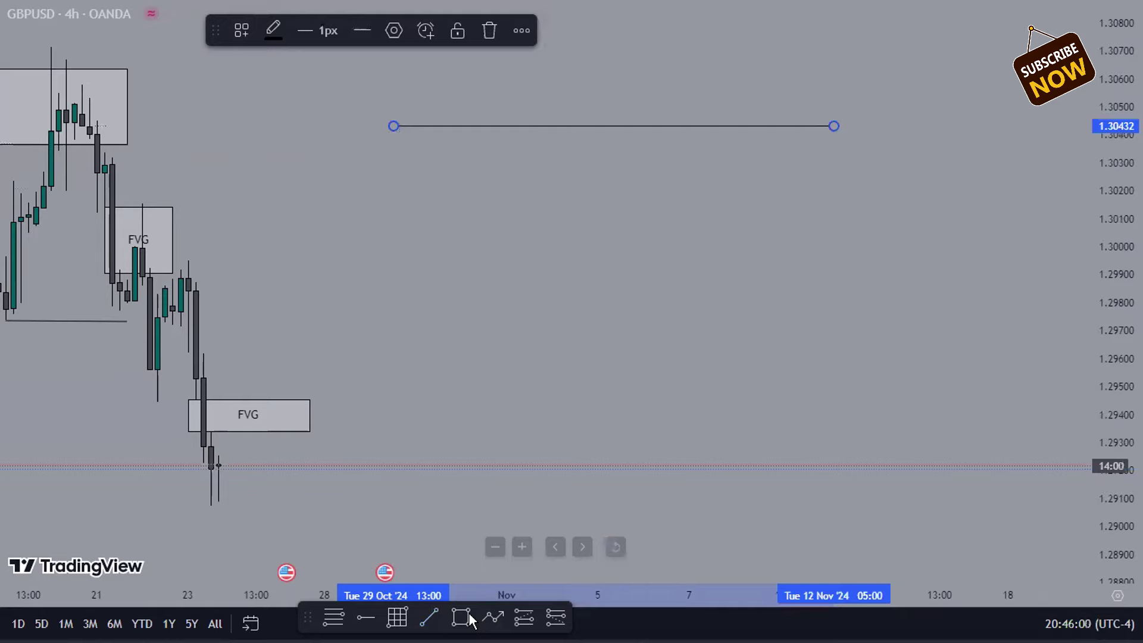
{"action": "left_click", "coordinate": [437, 610]}
{"action": "left_click", "coordinate": [393, 237]}
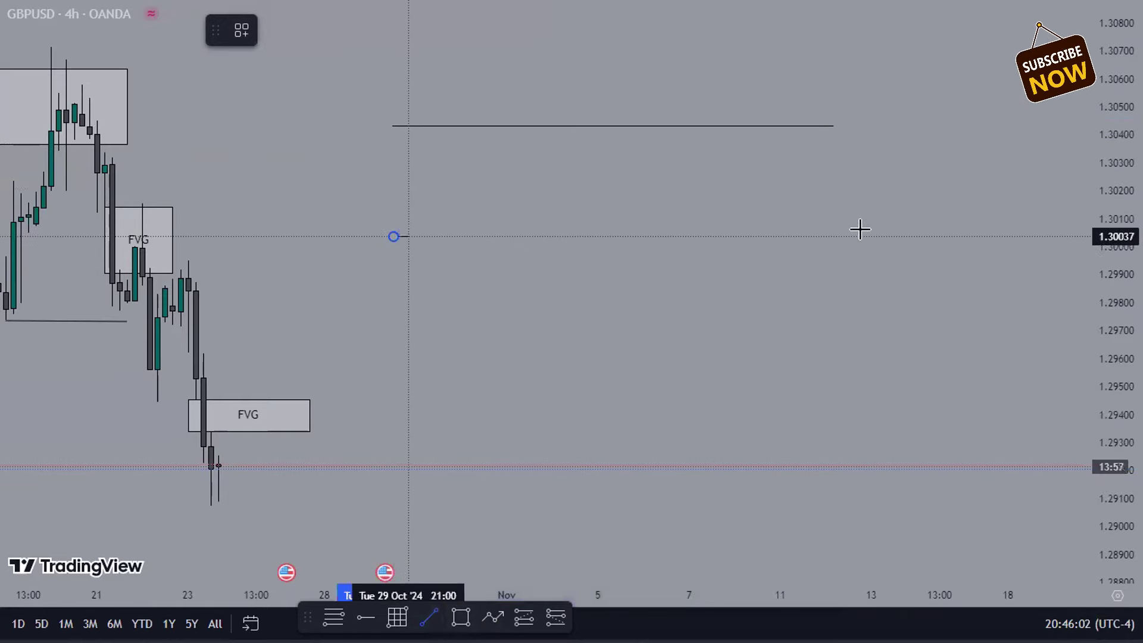
{"action": "left_click", "coordinate": [833, 237]}
{"action": "left_click", "coordinate": [440, 573]}
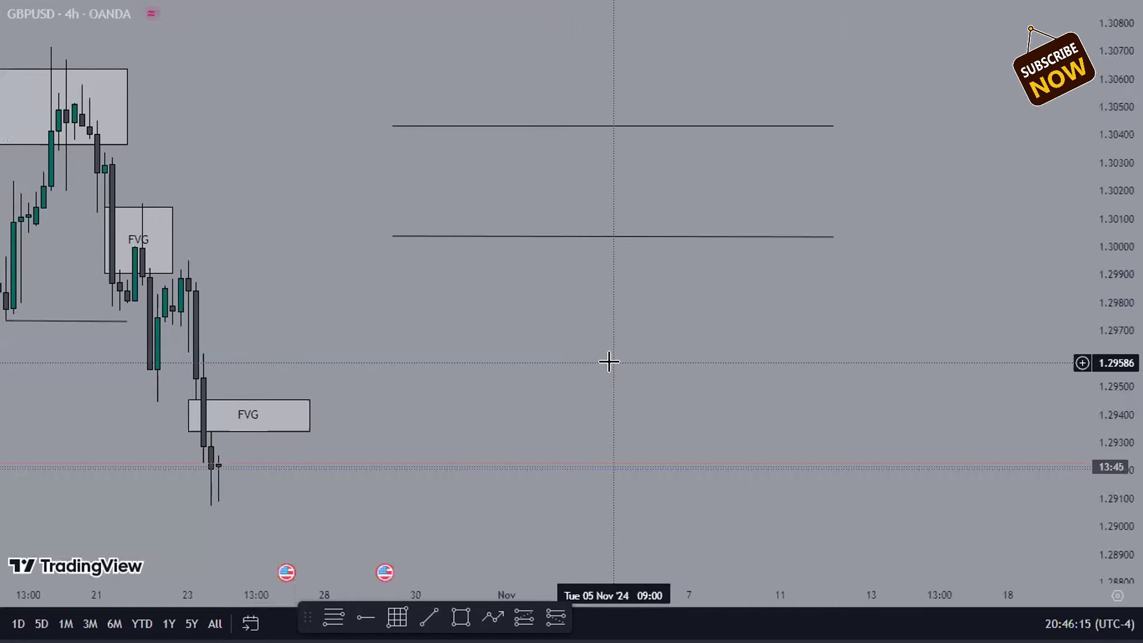
Step: Draw a zigzag path arrow from about 1.29430 up between the two lines and down to about 1.28860, and delete it
{"action": "left_click", "coordinate": [493, 616]}
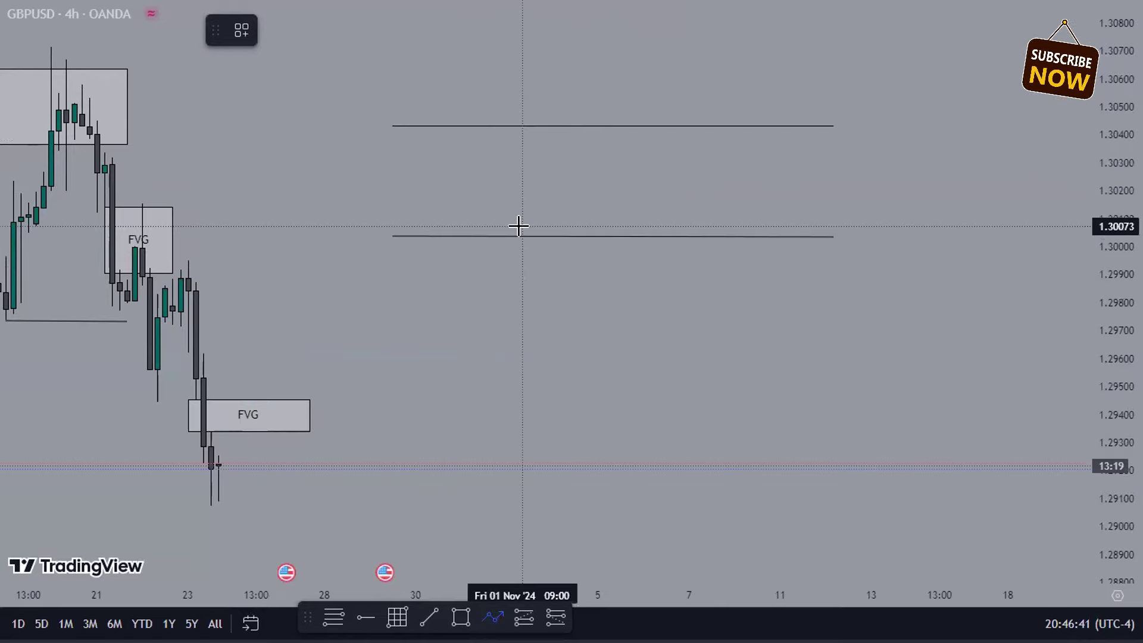
{"action": "left_click", "coordinate": [423, 405]}
{"action": "left_click", "coordinate": [461, 320]}
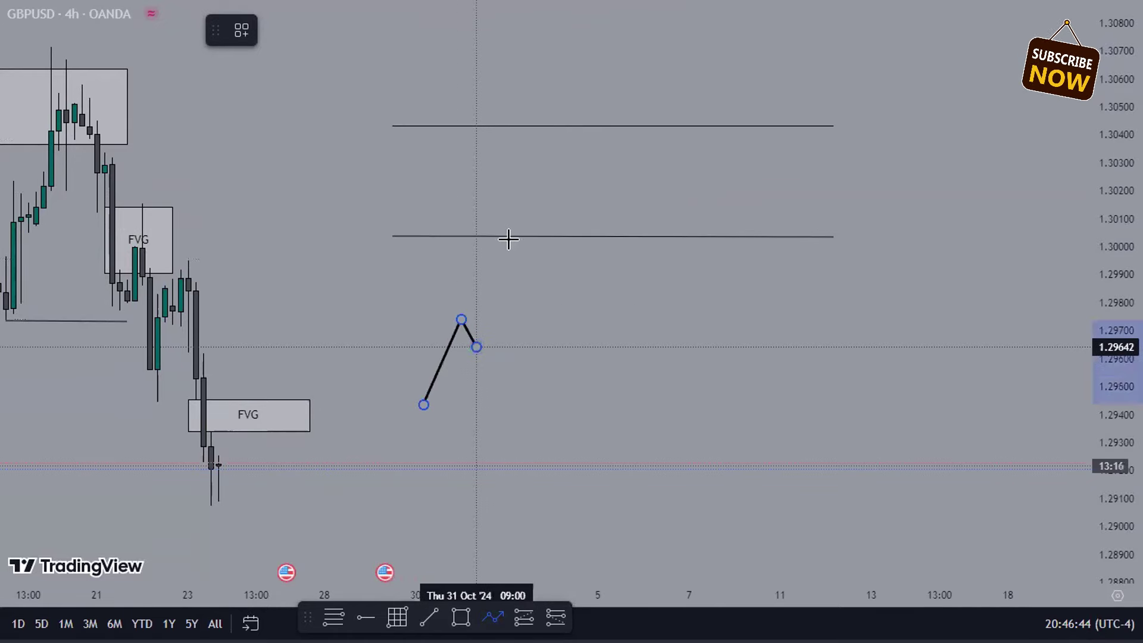
{"action": "left_click", "coordinate": [476, 346]}
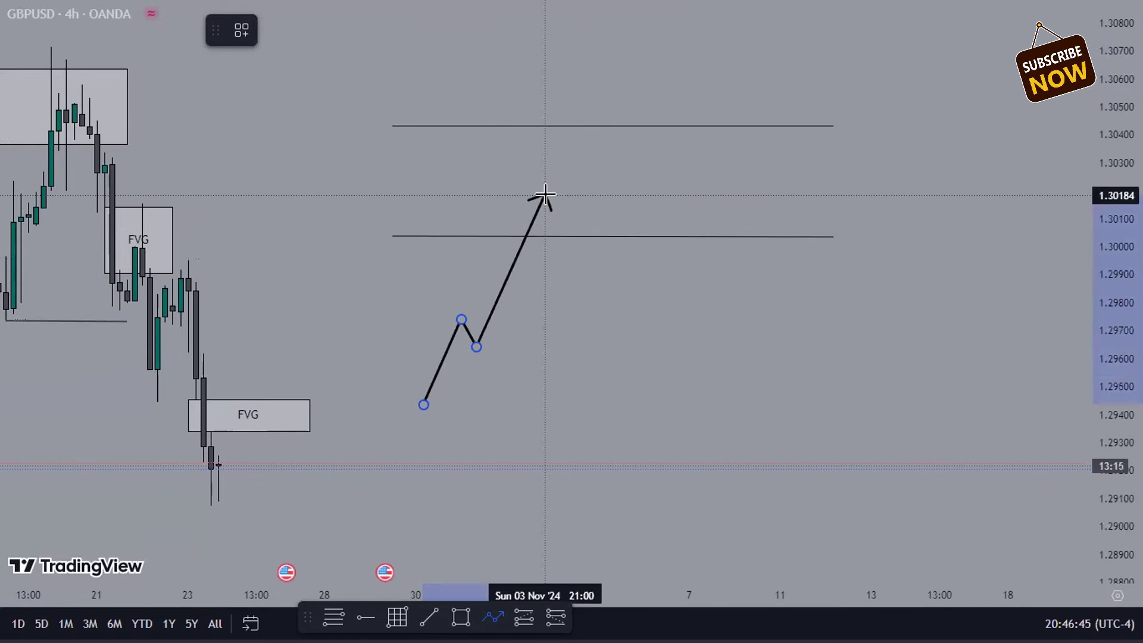
{"action": "left_click", "coordinate": [574, 149]}
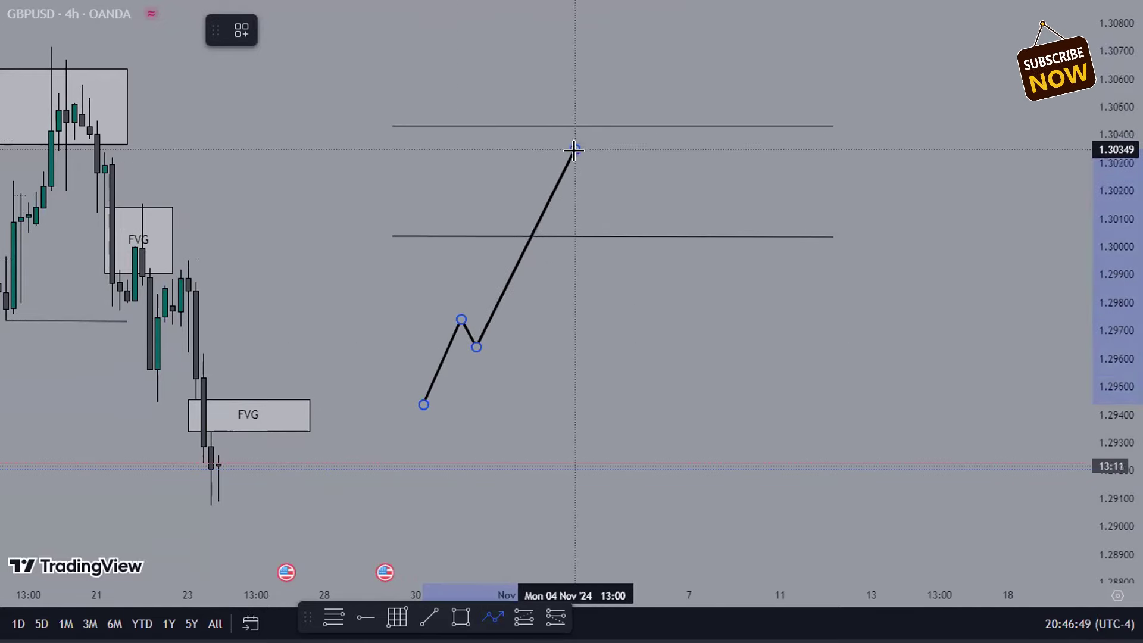
{"action": "left_click", "coordinate": [621, 377]}
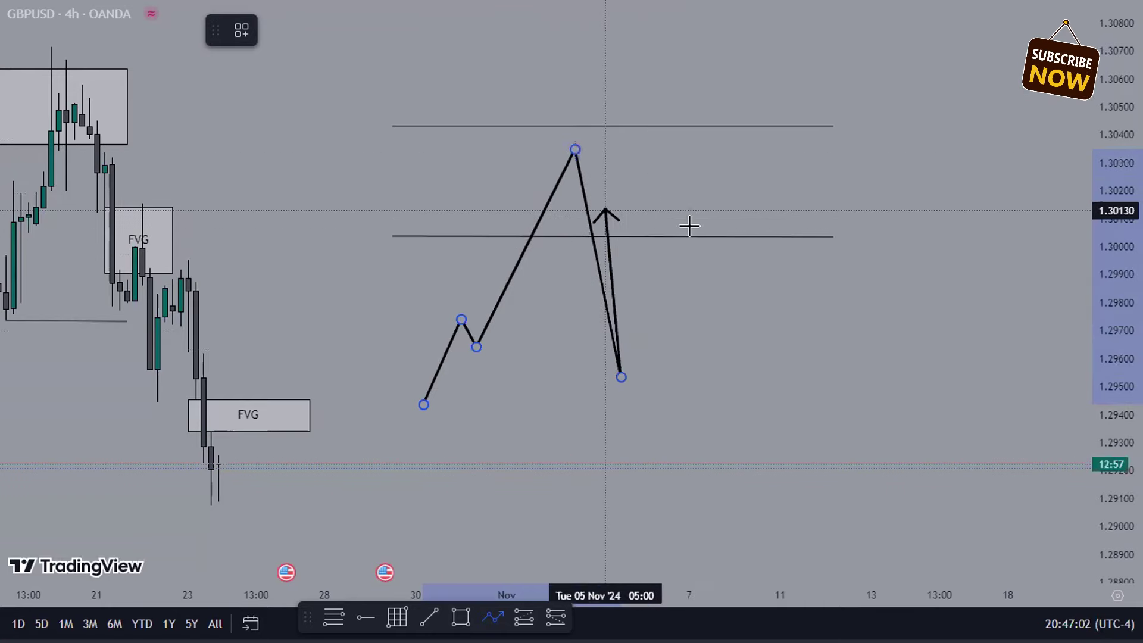
{"action": "left_click", "coordinate": [659, 222]}
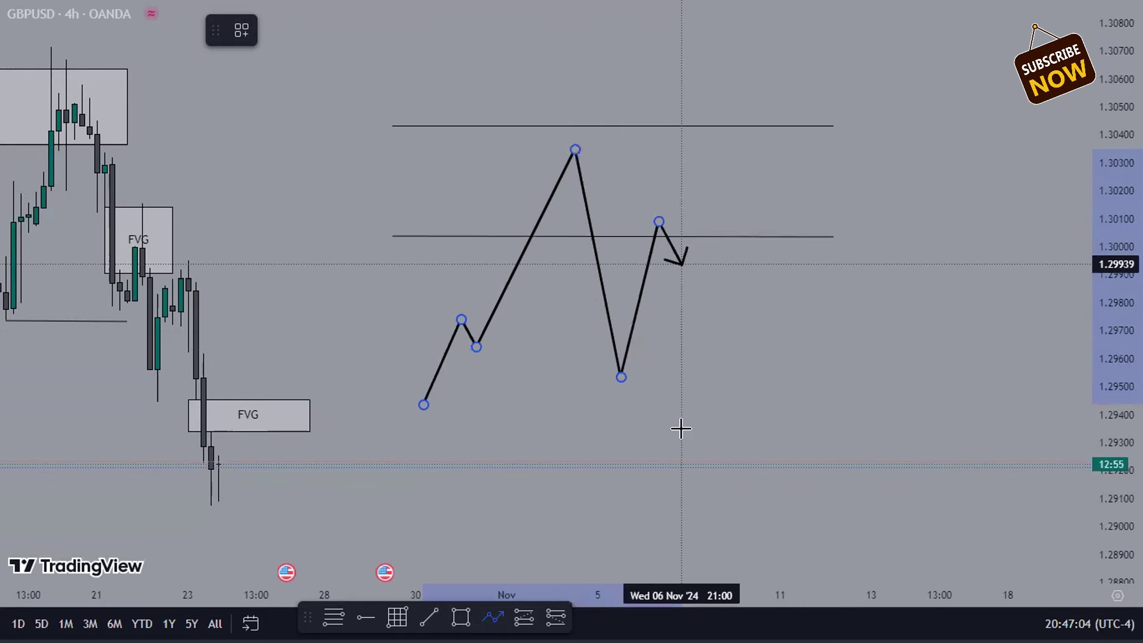
{"action": "left_click", "coordinate": [711, 456]}
{"action": "left_click", "coordinate": [735, 417]}
{"action": "double_click", "coordinate": [780, 565]}
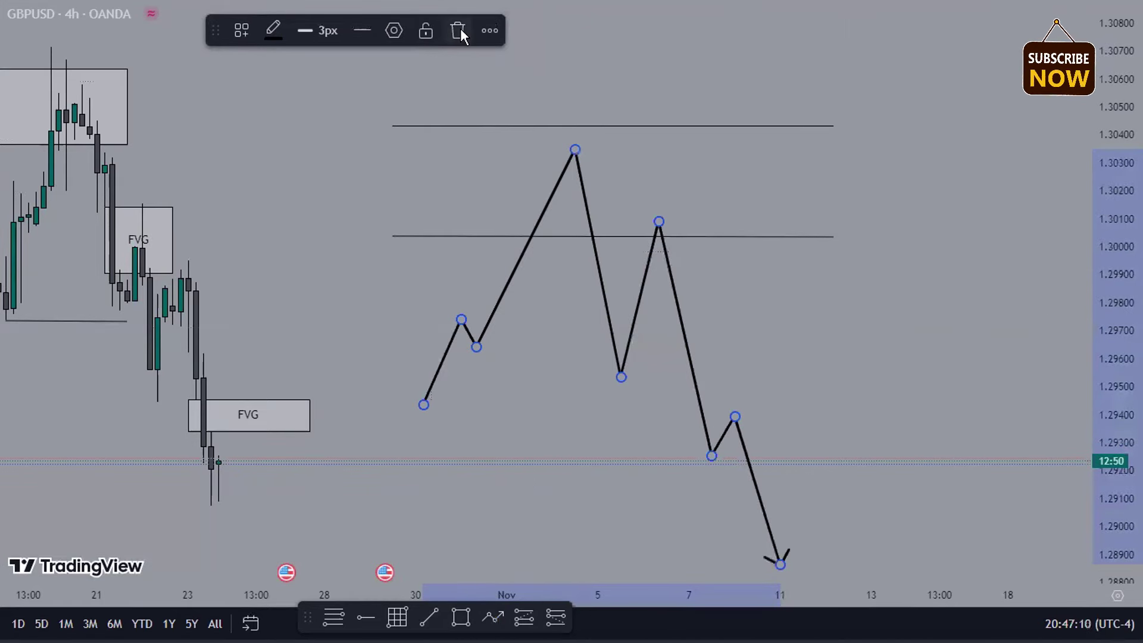
{"action": "key", "text": "Delete"}
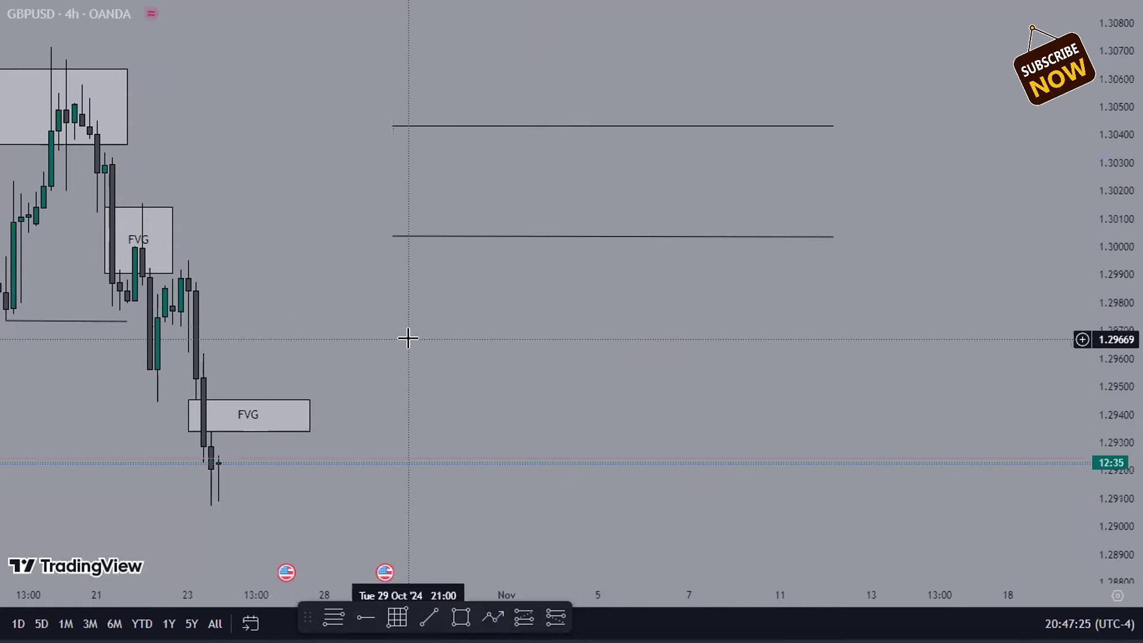
Step: Switch the chart to the 15-minute interval and examine the price action beneath the lower FVG
{"action": "type", "text": "15"}
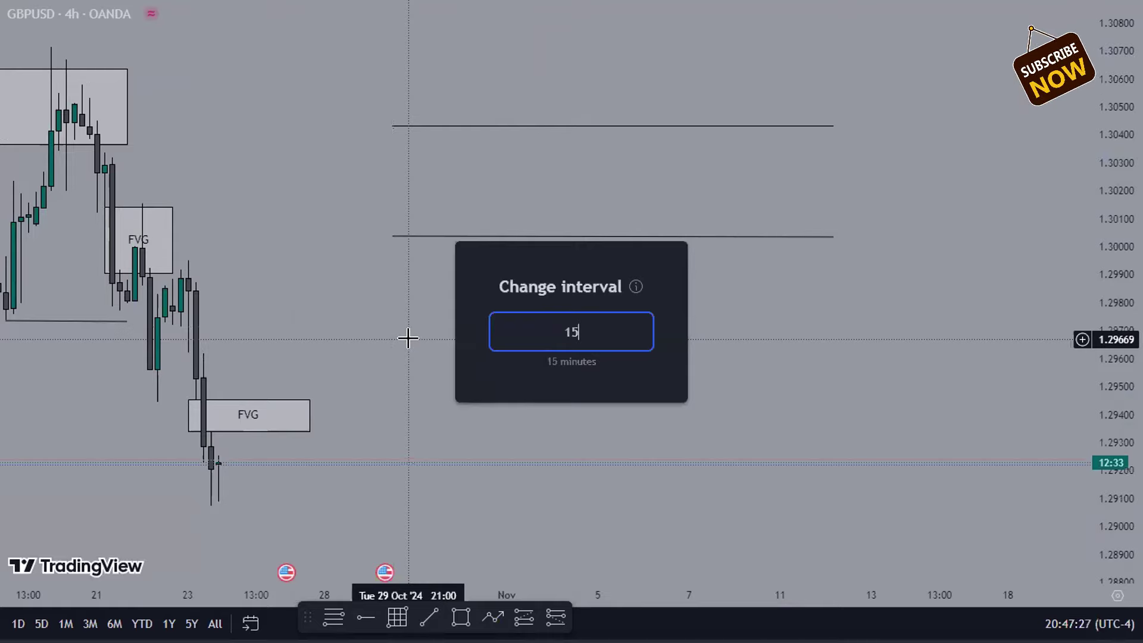
{"action": "key", "text": "Return"}
{"action": "left_click_drag", "start_coordinate": [408, 298], "coordinate": [891, 232]}
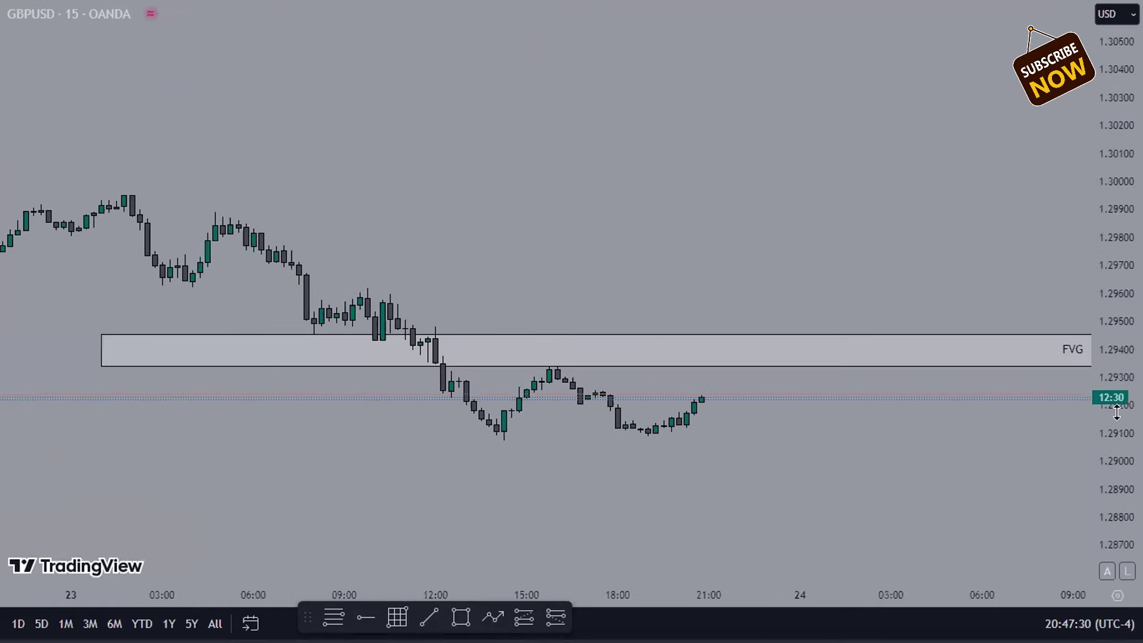
{"action": "left_click_drag", "start_coordinate": [1104, 404], "coordinate": [1067, 134]}
{"action": "left_click_drag", "start_coordinate": [1117, 281], "coordinate": [1087, 176]}
{"action": "left_click_drag", "start_coordinate": [732, 250], "coordinate": [689, 152]}
{"action": "left_click_drag", "start_coordinate": [717, 226], "coordinate": [688, 152]}
{"action": "left_click_drag", "start_coordinate": [1098, 257], "coordinate": [1075, 119]}
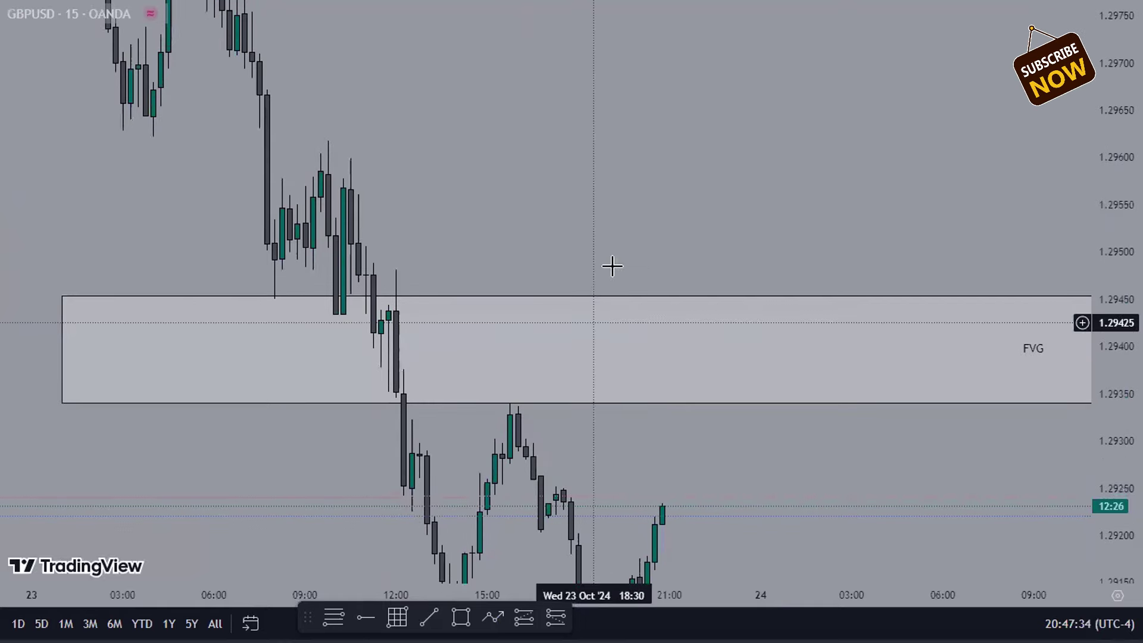
{"action": "left_click_drag", "start_coordinate": [641, 229], "coordinate": [635, 152]}
{"action": "left_click_drag", "start_coordinate": [687, 423], "coordinate": [681, 412]}
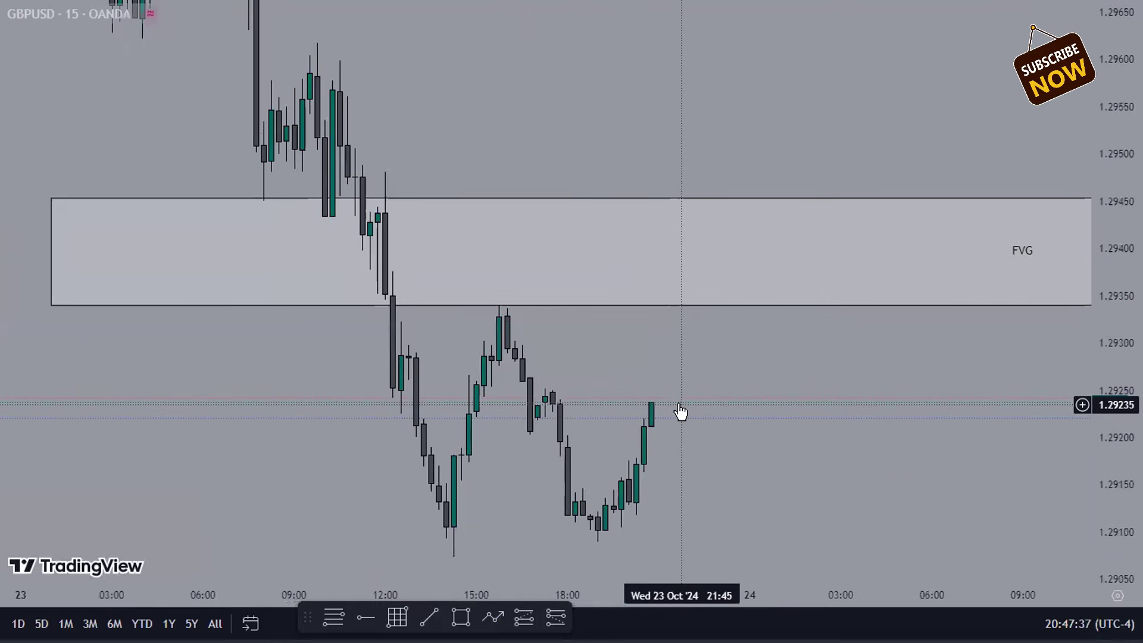
Step: Switch the chart to the 5-minute interval and examine the latest swing low below the FVG
{"action": "type", "text": "5"}
{"action": "key", "text": "Return"}
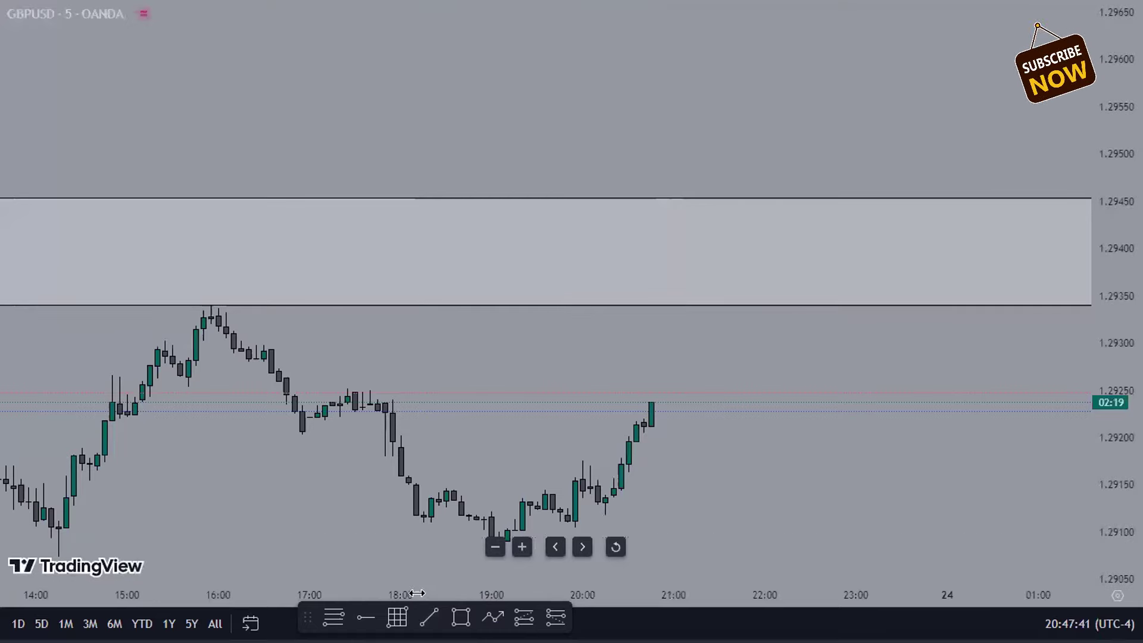
{"action": "left_click_drag", "start_coordinate": [422, 594], "coordinate": [601, 601]}
{"action": "left_click_drag", "start_coordinate": [553, 417], "coordinate": [688, 385]}
{"action": "left_click_drag", "start_coordinate": [267, 351], "coordinate": [301, 370]}
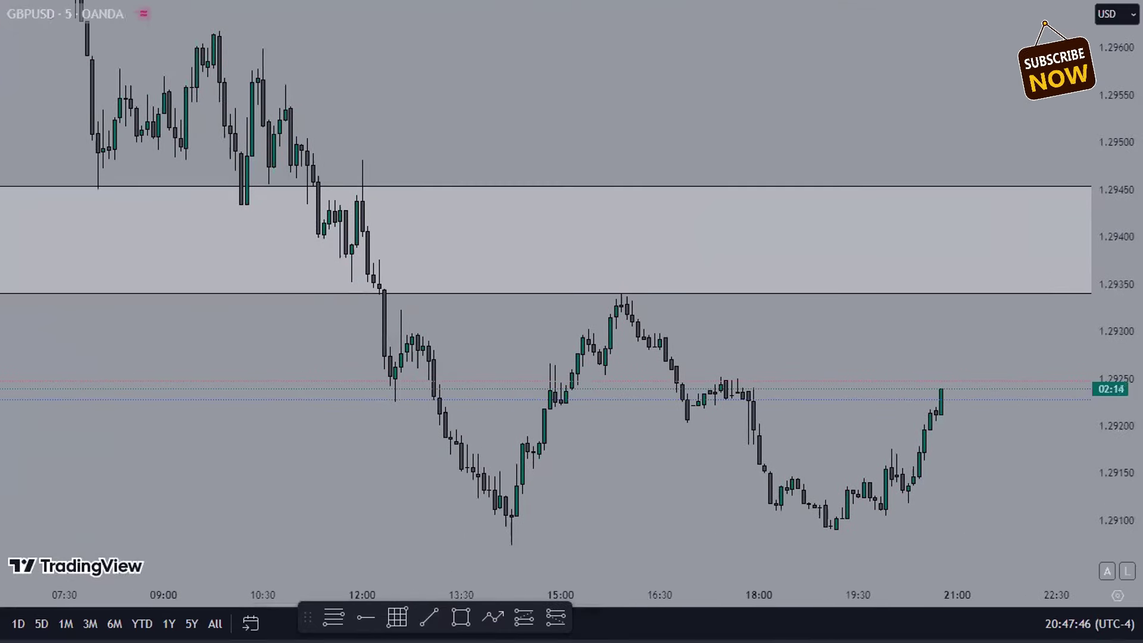
{"action": "left_click_drag", "start_coordinate": [1117, 500], "coordinate": [1117, 340]}
{"action": "left_click_drag", "start_coordinate": [681, 376], "coordinate": [551, 211]}
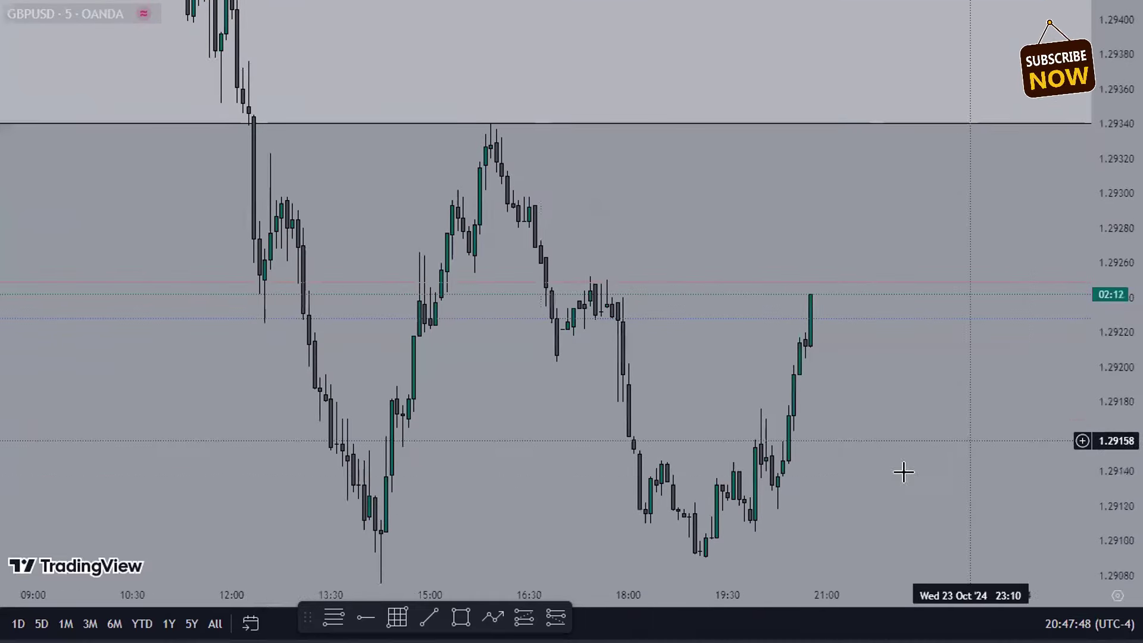
{"action": "left_click_drag", "start_coordinate": [1112, 507], "coordinate": [1102, 381]}
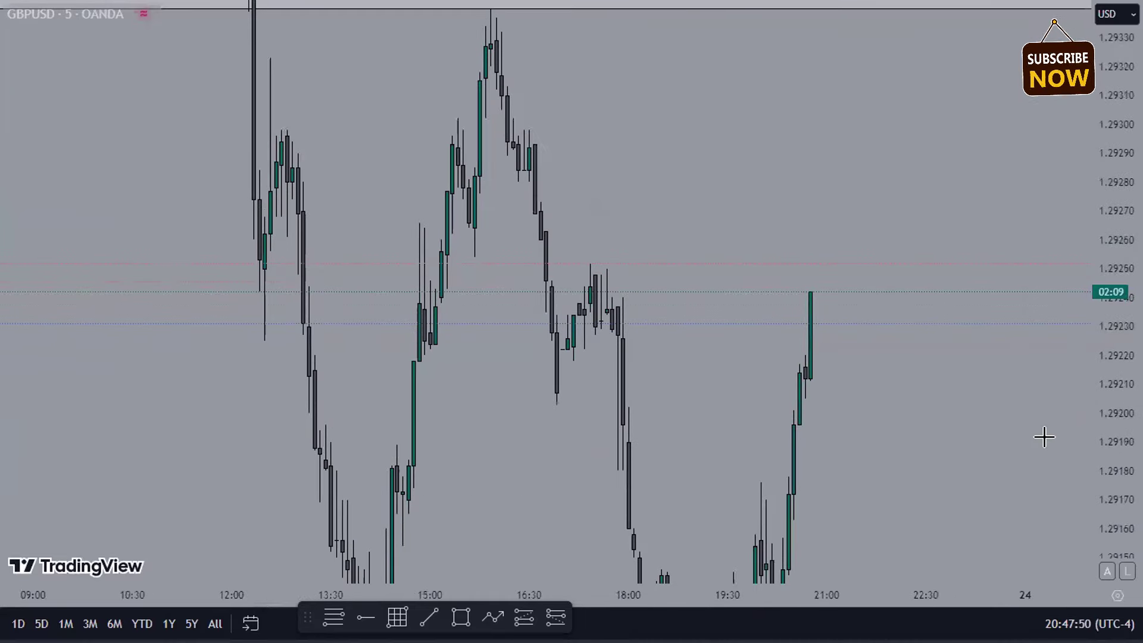
{"action": "left_click_drag", "start_coordinate": [933, 442], "coordinate": [878, 265]}
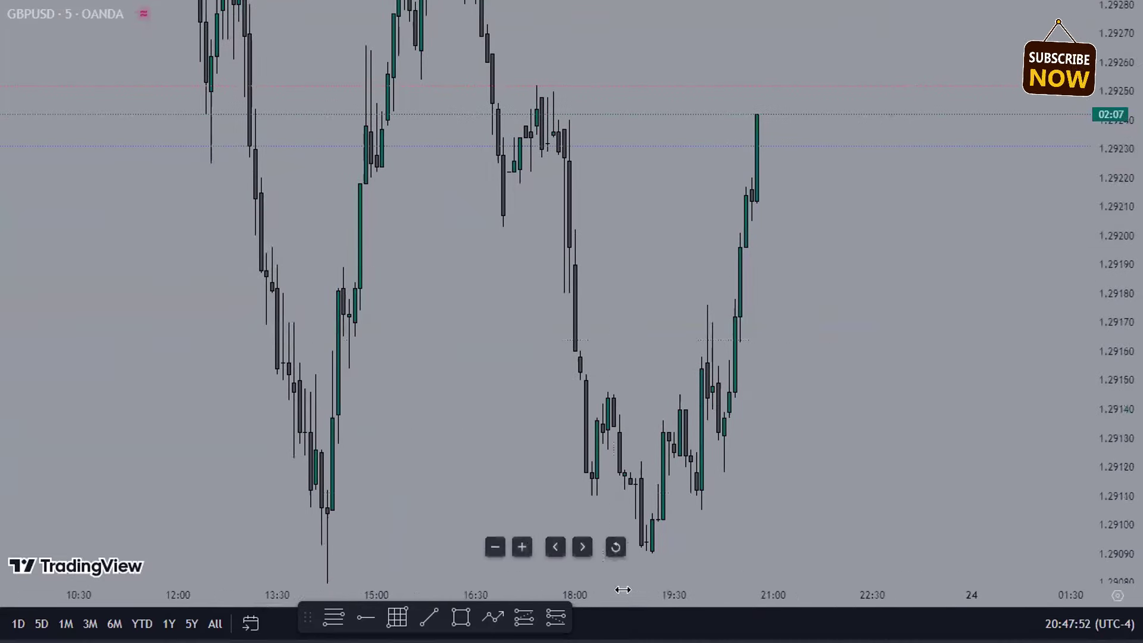
{"action": "left_click_drag", "start_coordinate": [623, 589], "coordinate": [322, 588]}
{"action": "left_click_drag", "start_coordinate": [615, 371], "coordinate": [783, 227]}
{"action": "left_click_drag", "start_coordinate": [717, 358], "coordinate": [716, 418]}
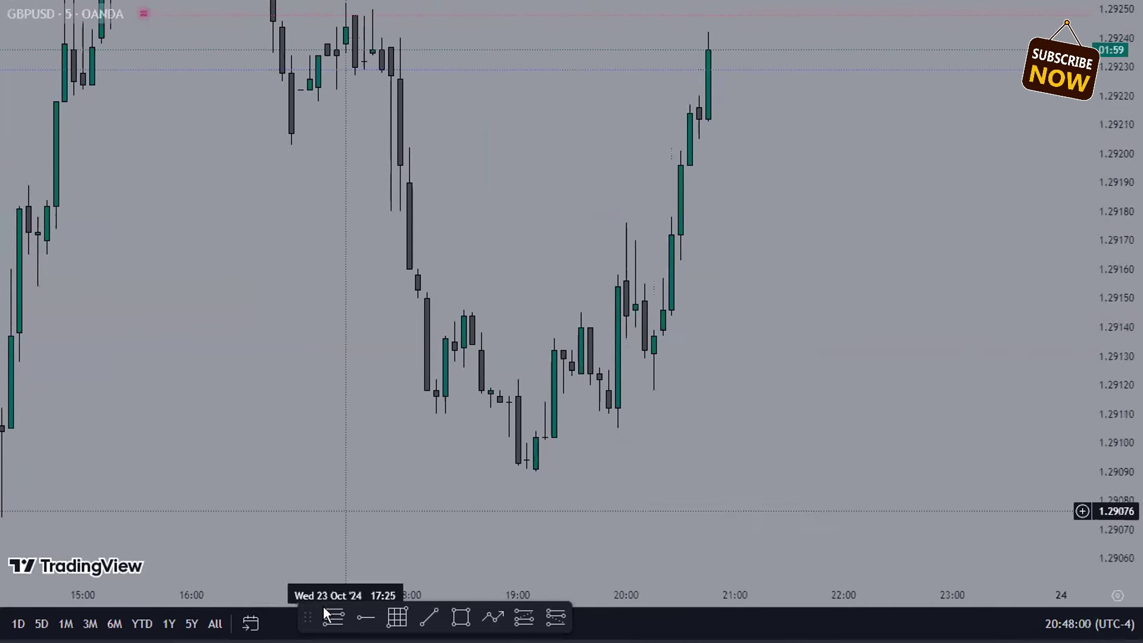
Step: Draw a short path arrow below the latest candles, starting at about 1.29100, and delete it
{"action": "left_click", "coordinate": [493, 616]}
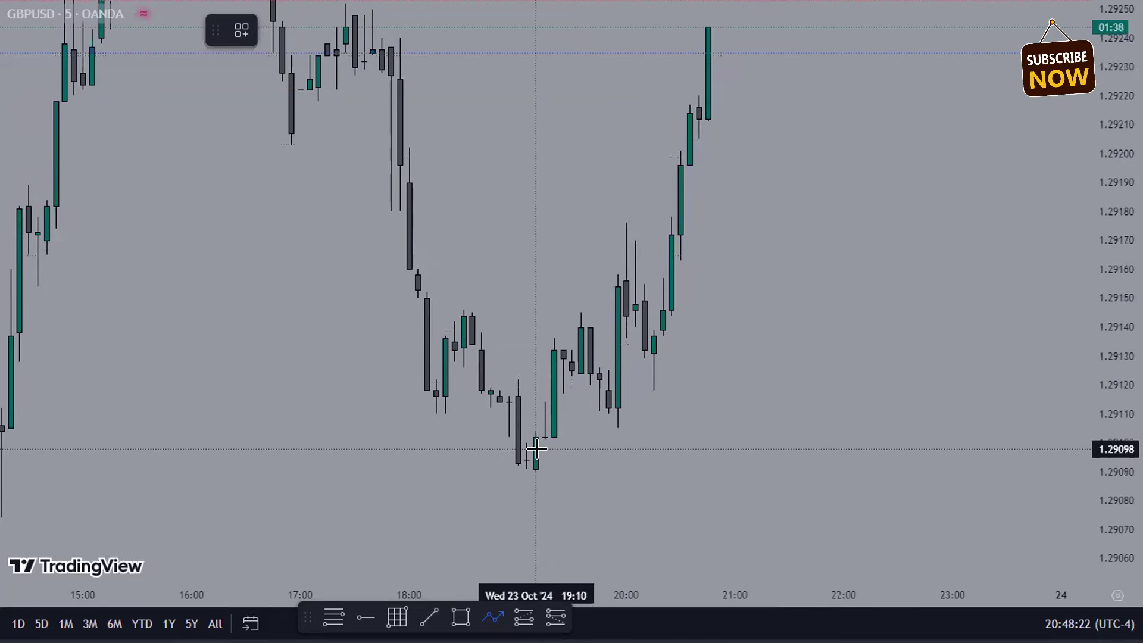
{"action": "left_click", "coordinate": [635, 443]}
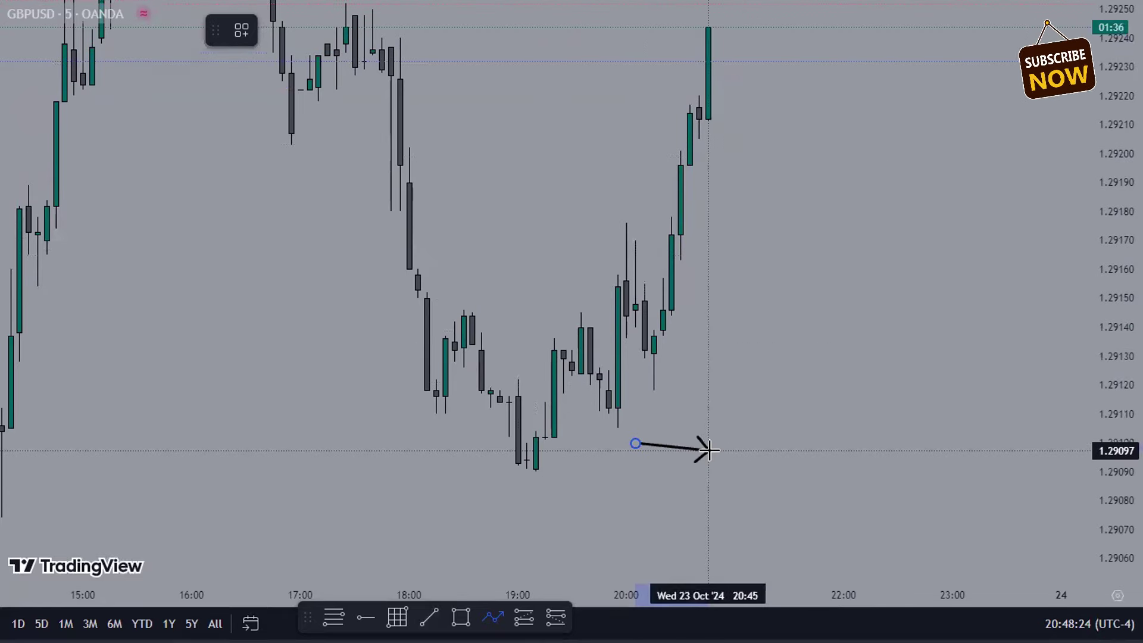
{"action": "left_click", "coordinate": [708, 451]}
{"action": "double_click", "coordinate": [717, 371]}
{"action": "left_click", "coordinate": [456, 33]}
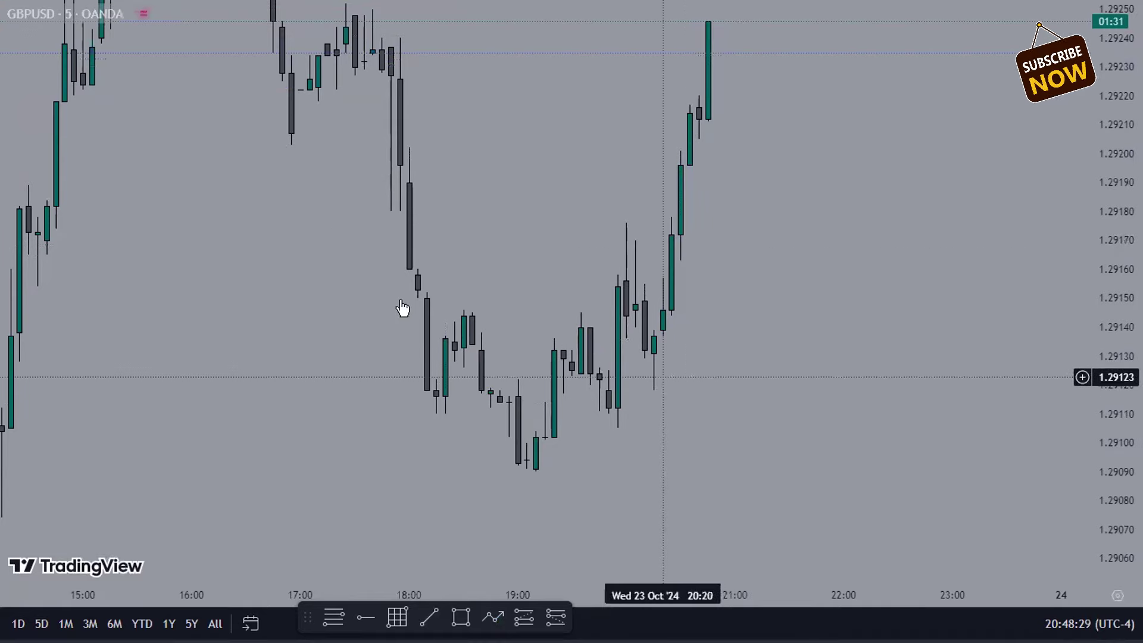
Step: Draw a rectangle from about 1.29128 to 1.29112 over the gap at the 14:15 low and extend it past the latest candle
{"action": "left_click_drag", "start_coordinate": [319, 293], "coordinate": [350, 316]}
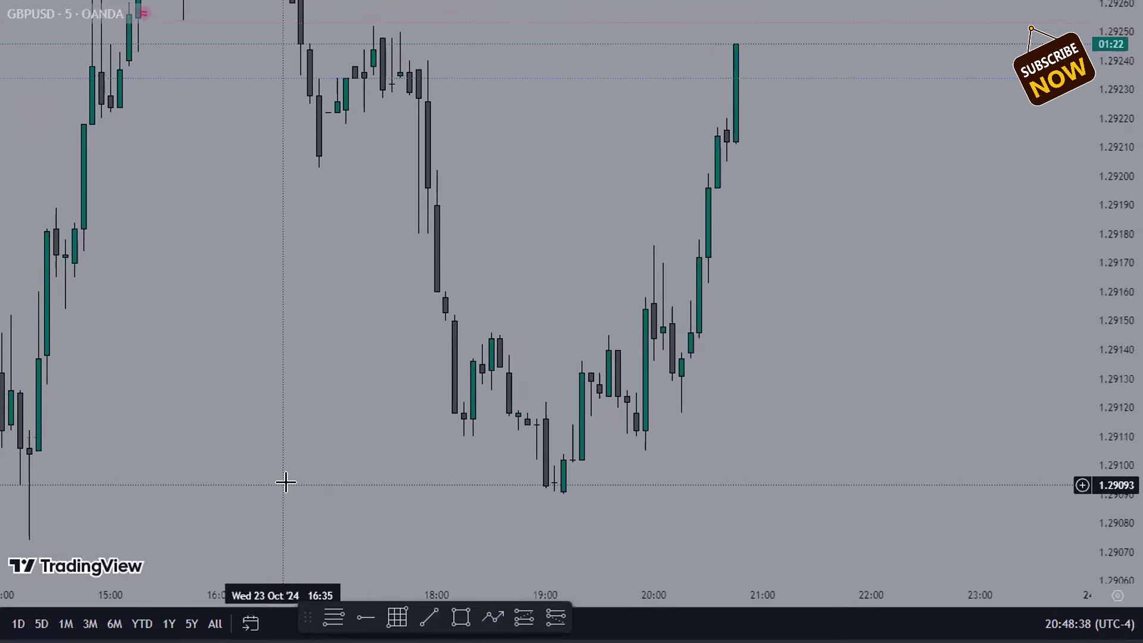
{"action": "left_click_drag", "start_coordinate": [286, 480], "coordinate": [559, 511]}
{"action": "mouse_move", "coordinate": [394, 311]}
{"action": "left_mouse_down"}
{"action": "mouse_move", "coordinate": [454, 357]}
{"action": "mouse_move", "coordinate": [441, 332]}
{"action": "mouse_move", "coordinate": [413, 339]}
{"action": "mouse_move", "coordinate": [440, 405]}
{"action": "mouse_move", "coordinate": [380, 379]}
{"action": "left_mouse_up"}
{"action": "left_click", "coordinate": [462, 621]}
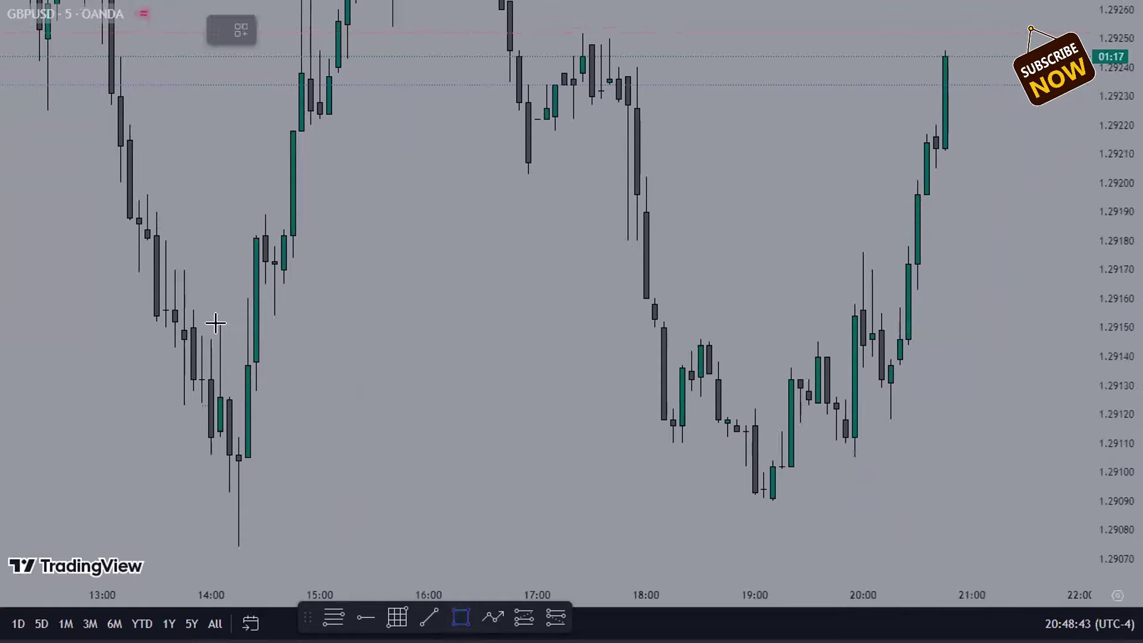
{"action": "left_click", "coordinate": [239, 391]}
{"action": "left_click", "coordinate": [275, 438]}
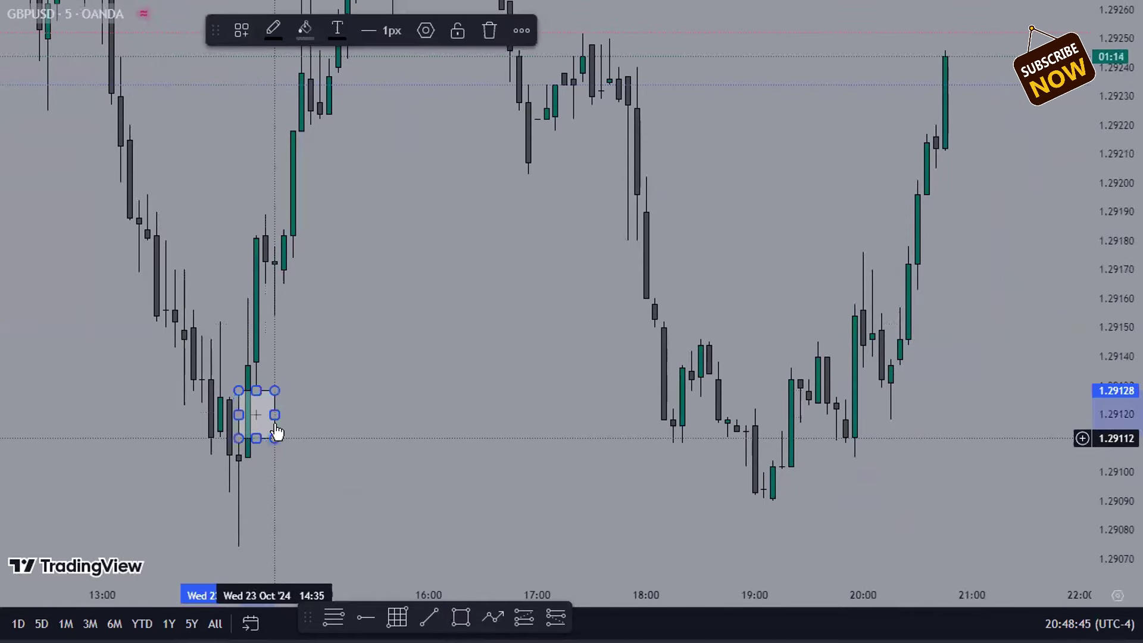
{"action": "left_click_drag", "start_coordinate": [275, 415], "coordinate": [981, 613]}
{"action": "left_click_drag", "start_coordinate": [627, 595], "coordinate": [634, 588]}
{"action": "left_click", "coordinate": [698, 477]}
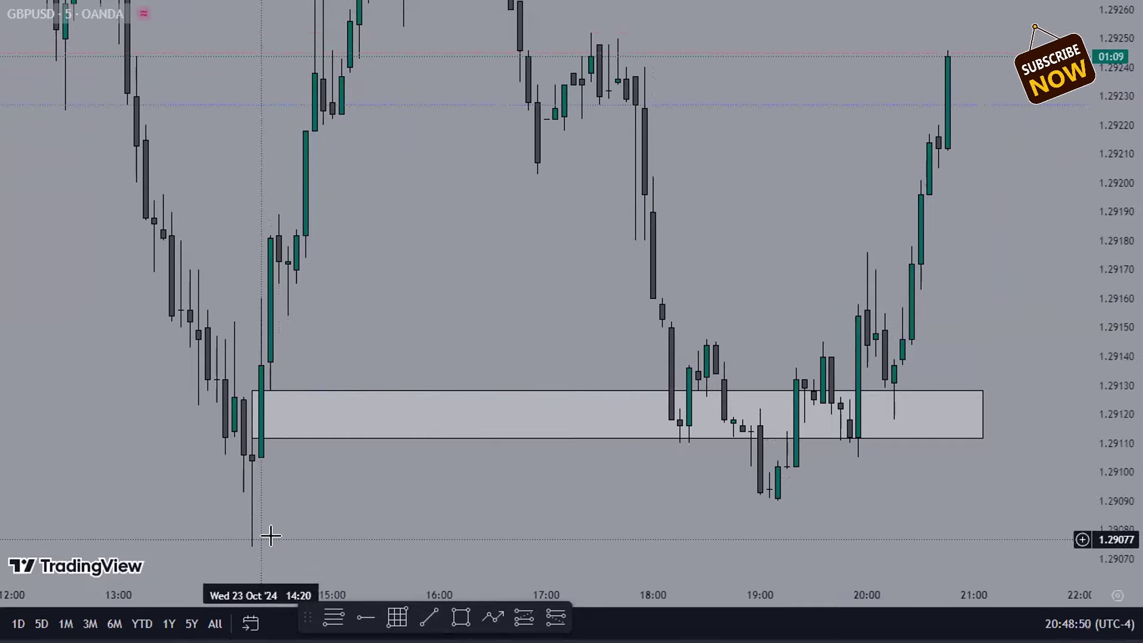
Step: Place a long position where price returns to the new rectangle, with entry 1.29128, stop 1.29074 and target 1.29188
{"action": "left_click_drag", "start_coordinate": [635, 240], "coordinate": [657, 378]}
{"action": "left_click_drag", "start_coordinate": [798, 125], "coordinate": [870, 297]}
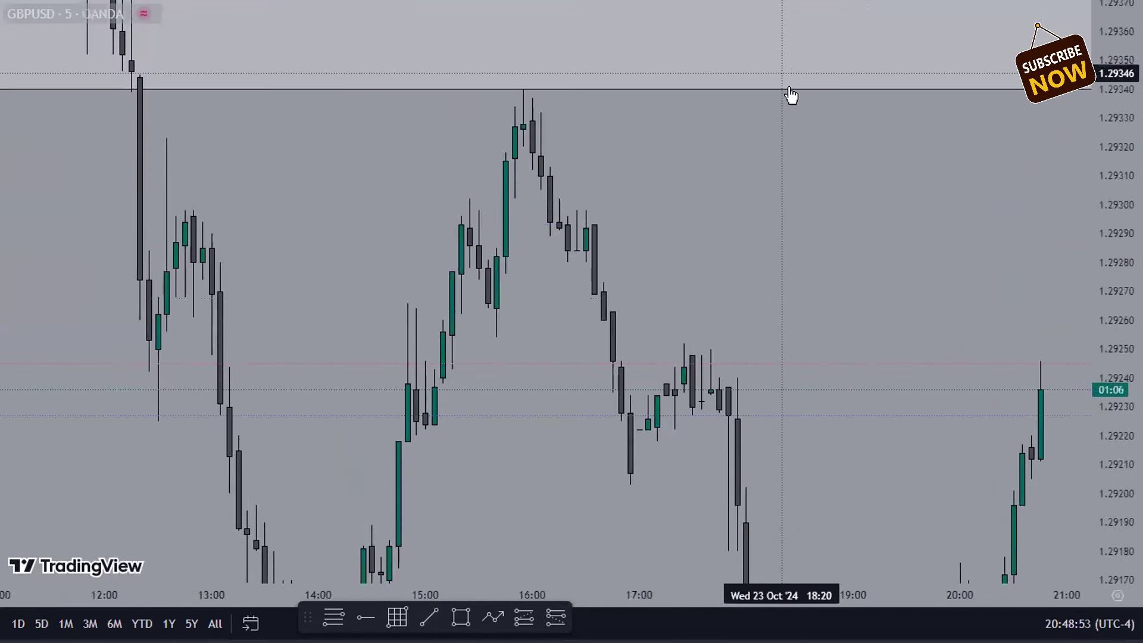
{"action": "left_click_drag", "start_coordinate": [764, 341], "coordinate": [710, 133]}
{"action": "mouse_move", "coordinate": [721, 455]}
{"action": "left_mouse_down"}
{"action": "mouse_move", "coordinate": [637, 331]}
{"action": "mouse_move", "coordinate": [577, 296]}
{"action": "left_mouse_up"}
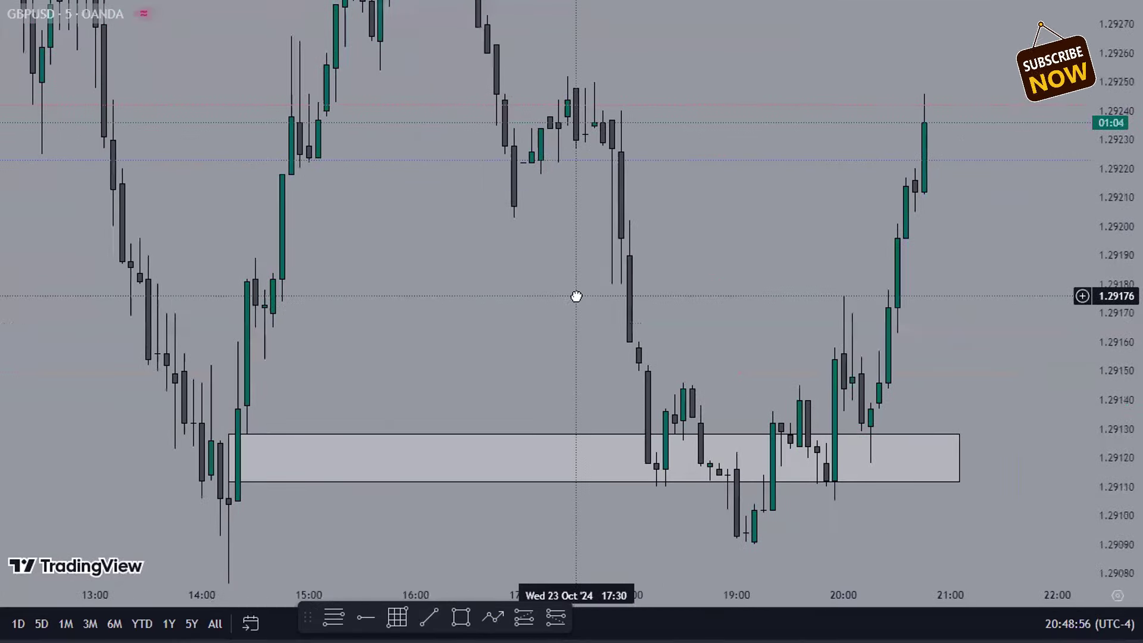
{"action": "left_click", "coordinate": [525, 619]}
{"action": "left_click", "coordinate": [652, 434]}
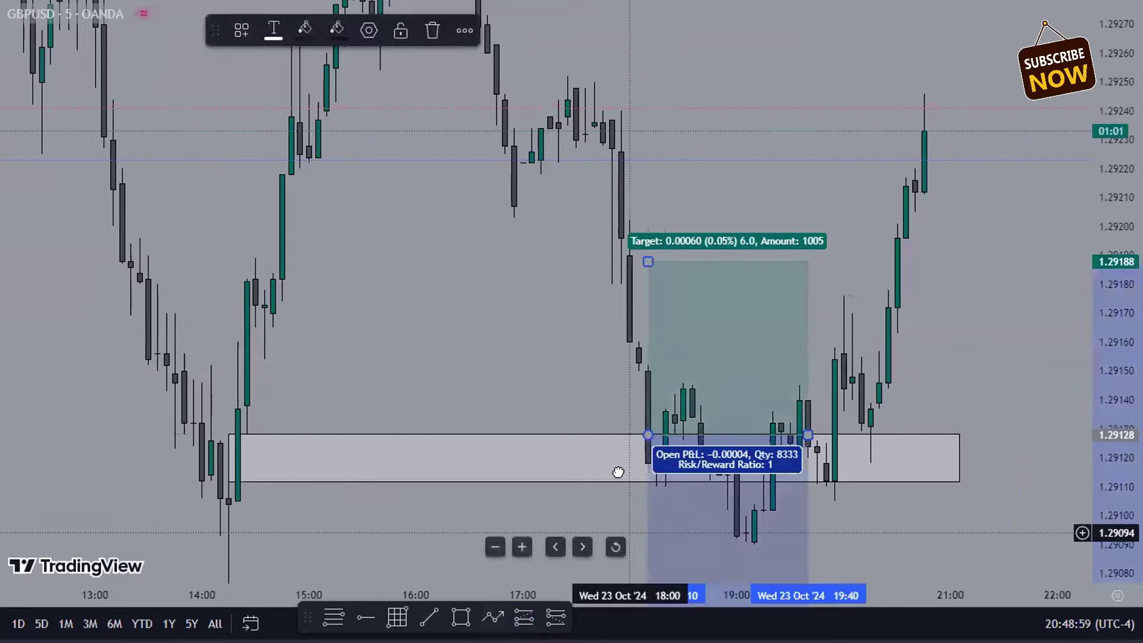
{"action": "left_click_drag", "start_coordinate": [656, 487], "coordinate": [641, 470]}
{"action": "left_click_drag", "start_coordinate": [625, 403], "coordinate": [642, 500]}
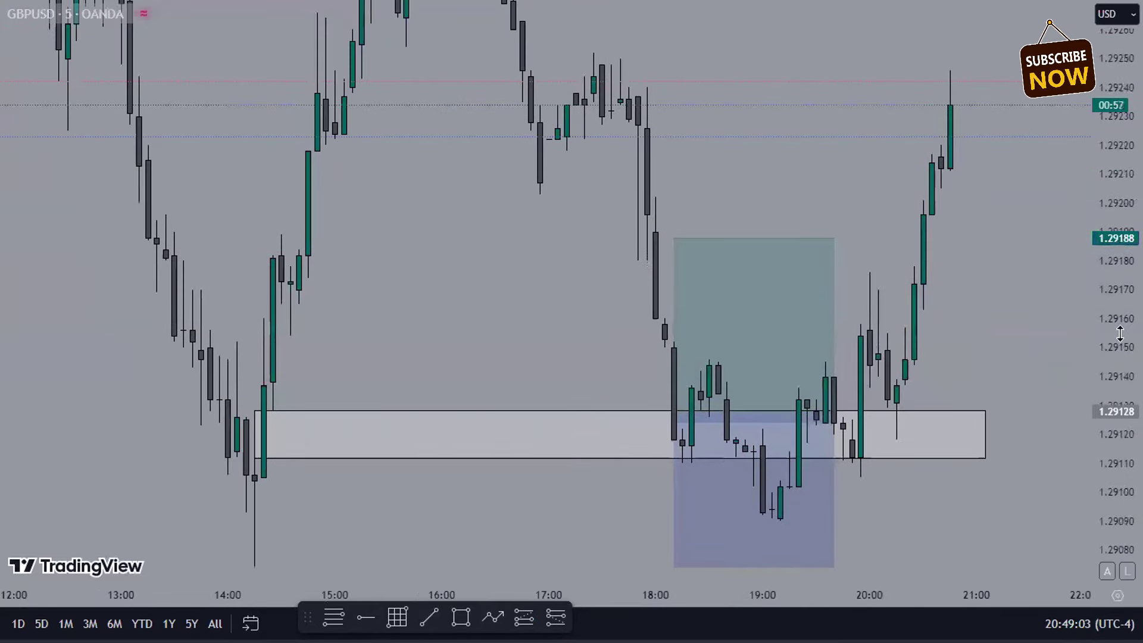
{"action": "left_click_drag", "start_coordinate": [1121, 334], "coordinate": [1028, 501]}
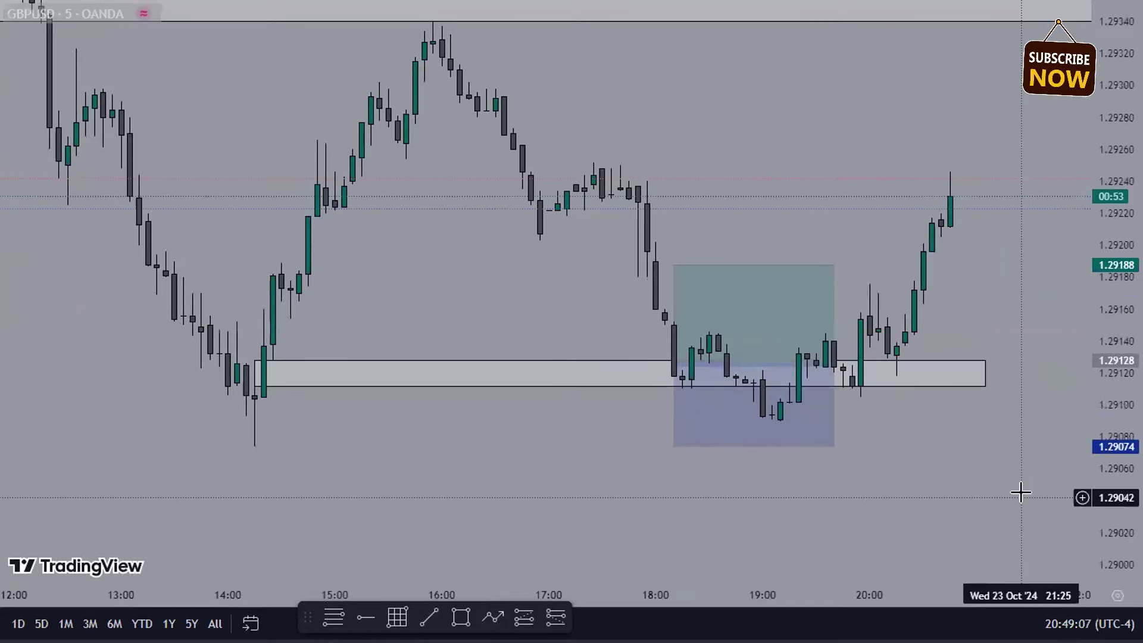
Step: Raise the long position's target to 1.29347 and delete the position
{"action": "left_click_drag", "start_coordinate": [804, 169], "coordinate": [782, 235]}
{"action": "mouse_move", "coordinate": [651, 333]}
{"action": "left_mouse_down"}
{"action": "mouse_move", "coordinate": [628, 162]}
{"action": "mouse_move", "coordinate": [652, 93]}
{"action": "mouse_move", "coordinate": [644, 76]}
{"action": "left_mouse_up"}
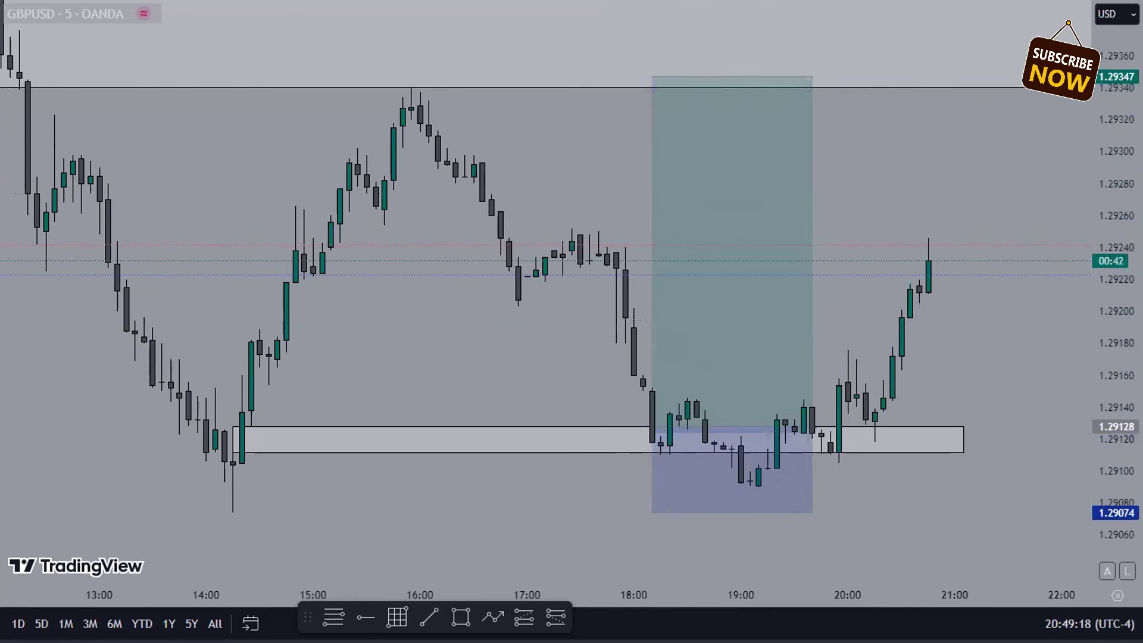
{"action": "left_click", "coordinate": [810, 291]}
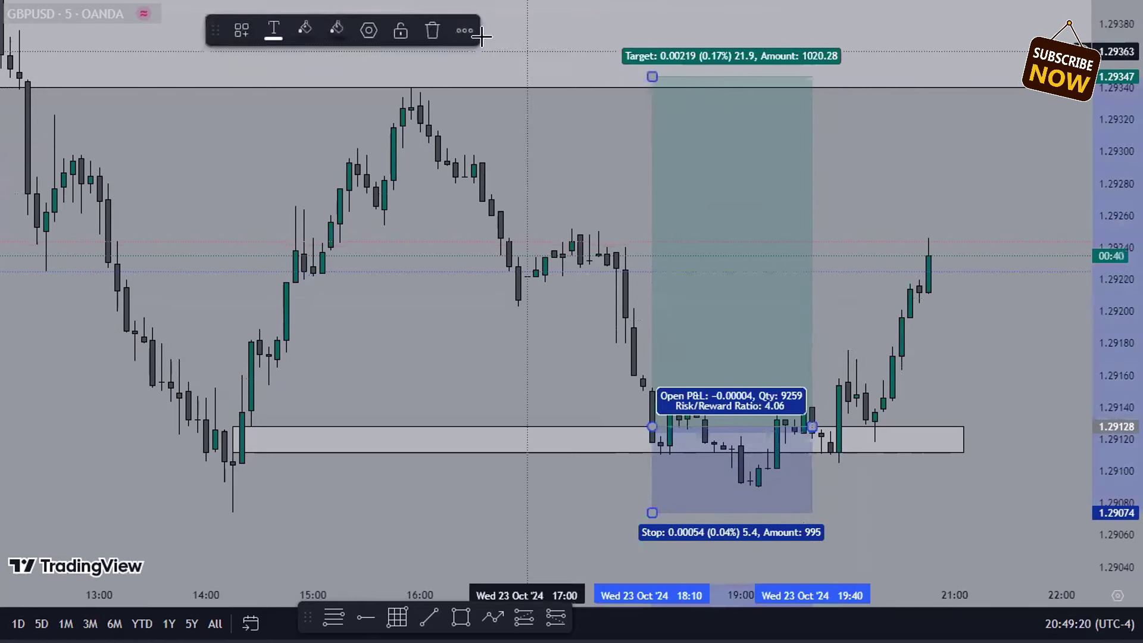
{"action": "left_click", "coordinate": [438, 26]}
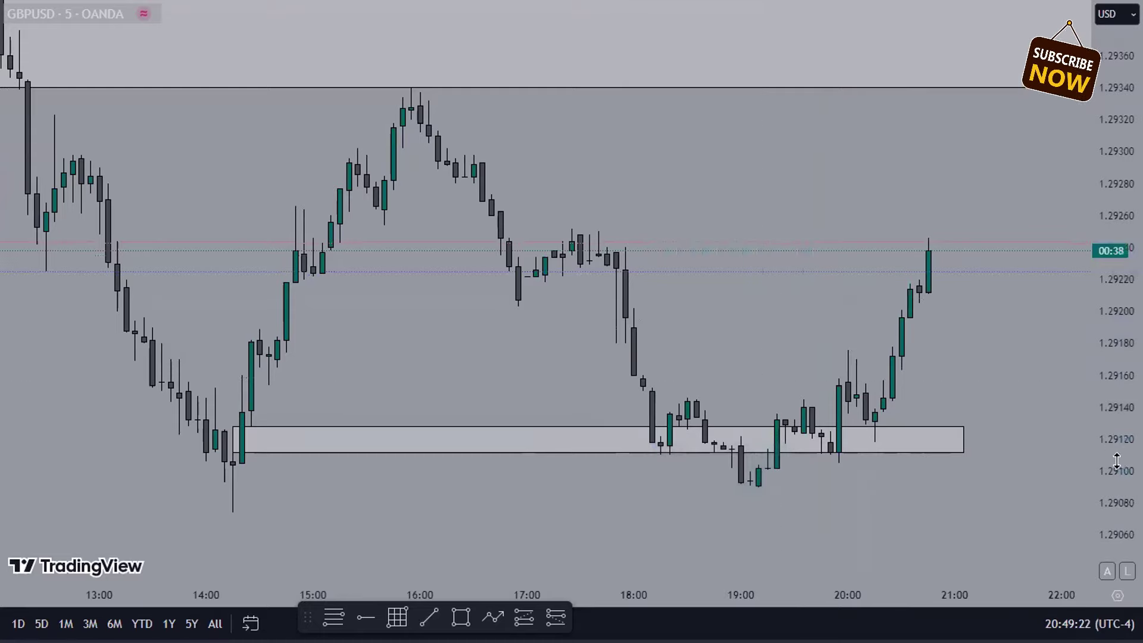
Step: Draw a horizontal trend line at about 1.29297 from the 12:45 swing high to the 15:40 candle
{"action": "scroll", "coordinate": [398, 293], "scroll_direction": "up", "scroll_amount": 3}
{"action": "left_click_drag", "start_coordinate": [405, 296], "coordinate": [667, 341]}
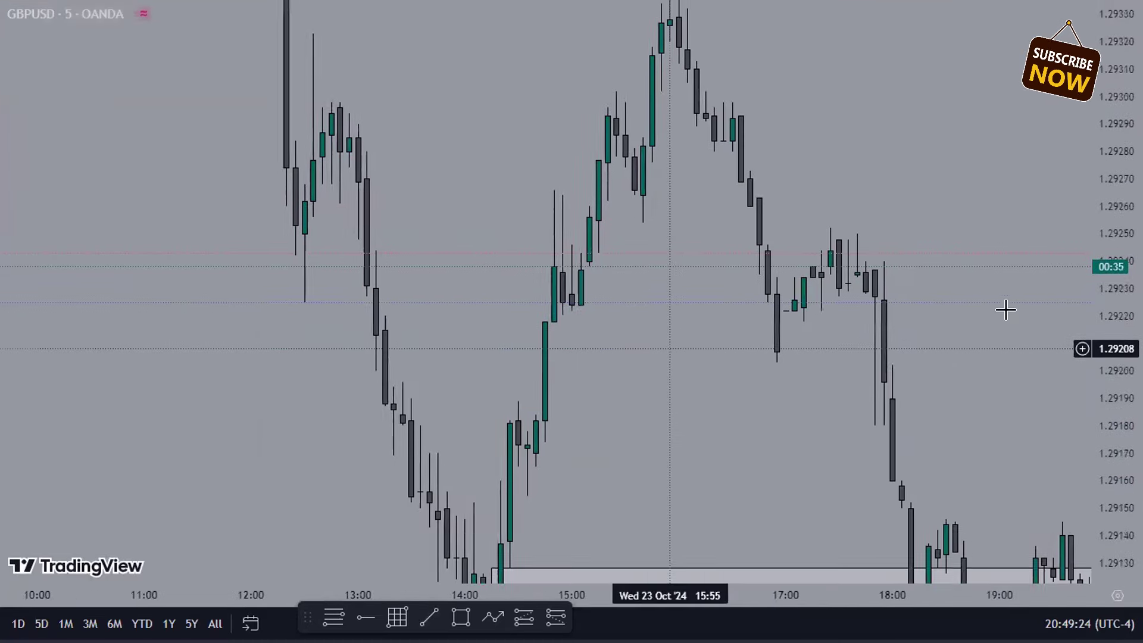
{"action": "left_click_drag", "start_coordinate": [1111, 309], "coordinate": [1111, 440]}
{"action": "left_click", "coordinate": [428, 617]}
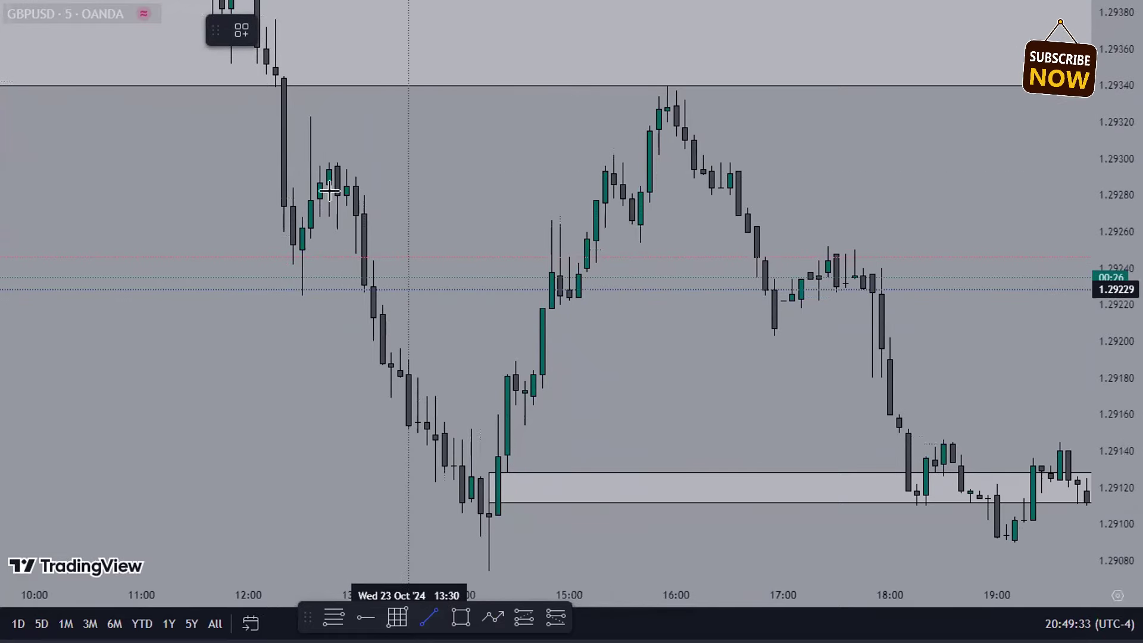
{"action": "left_click", "coordinate": [329, 165]}
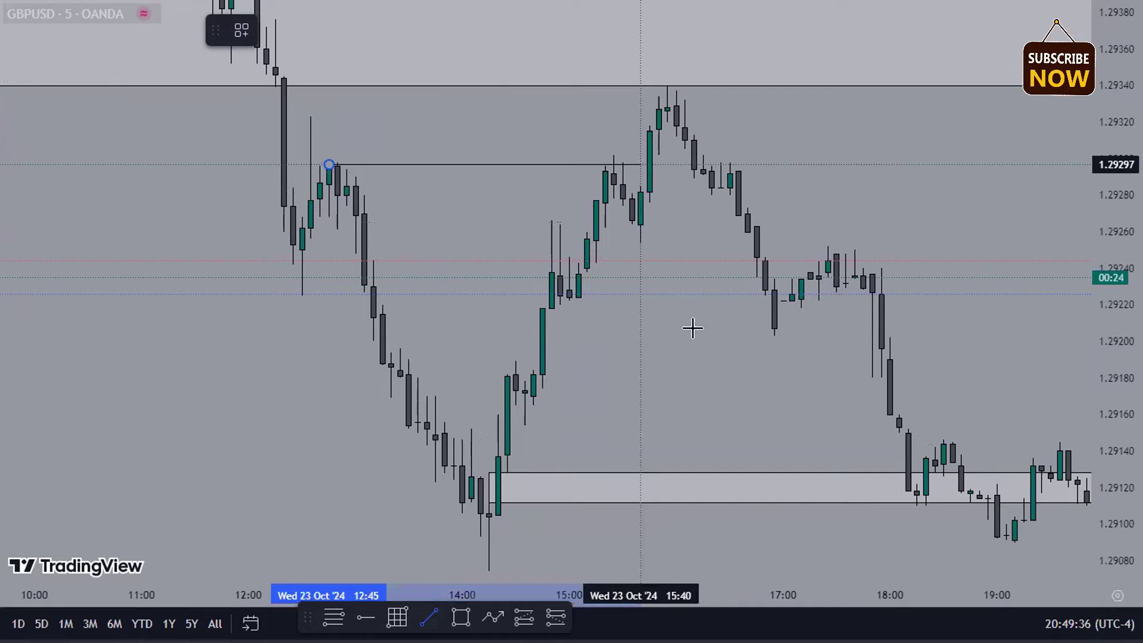
{"action": "left_click_drag", "start_coordinate": [659, 360], "coordinate": [536, 307]}
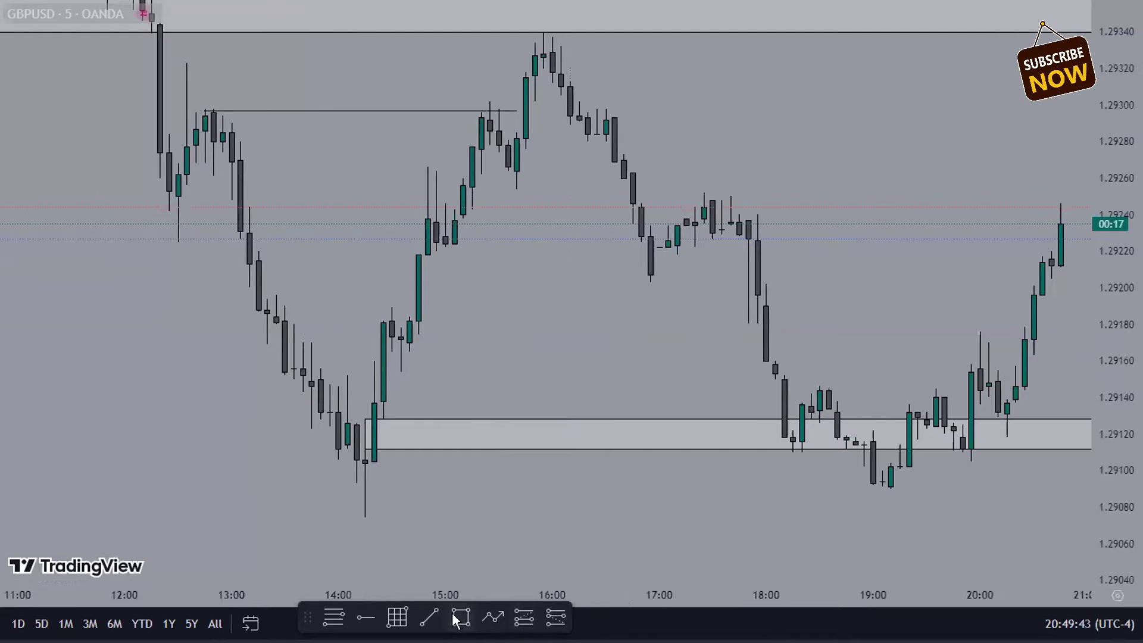
Step: Label the rectangle between 1.29128 and 1.29112 as FVG by applying a drawing template to it
{"action": "left_click", "coordinate": [553, 450]}
{"action": "left_click", "coordinate": [681, 482]}
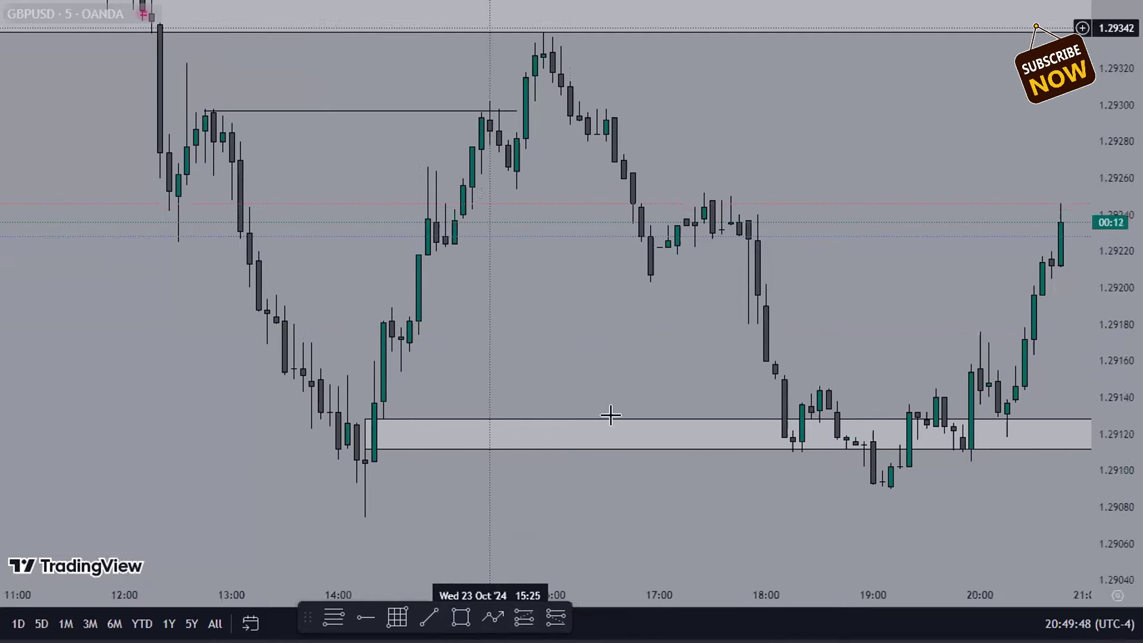
{"action": "left_click", "coordinate": [619, 429]}
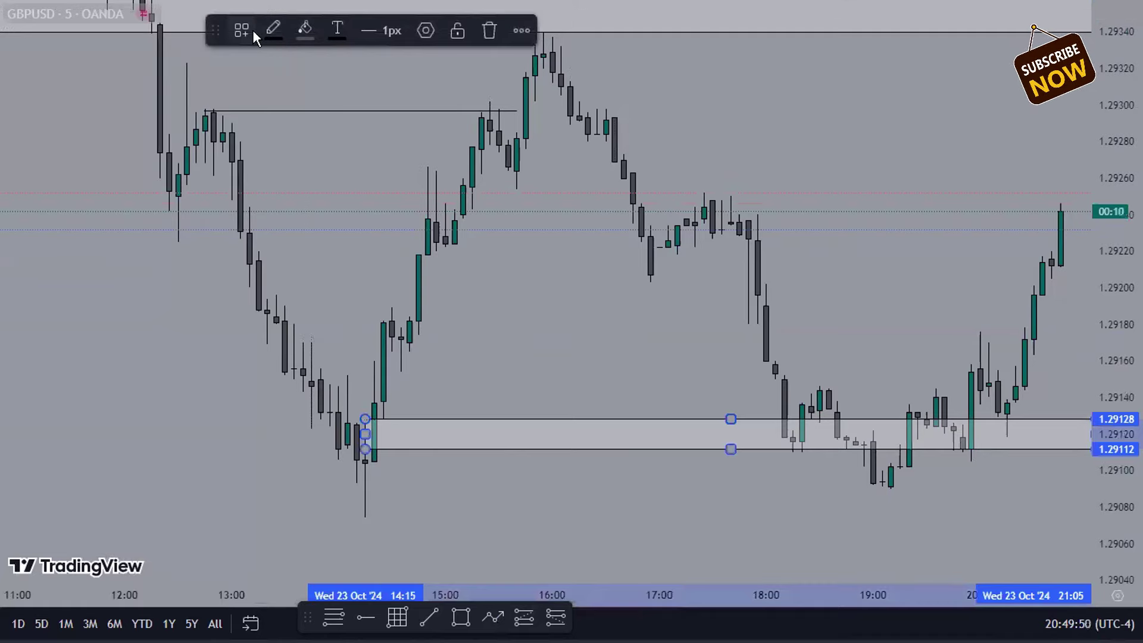
{"action": "left_click", "coordinate": [249, 30]}
{"action": "left_click", "coordinate": [246, 157]}
{"action": "left_click", "coordinate": [393, 250]}
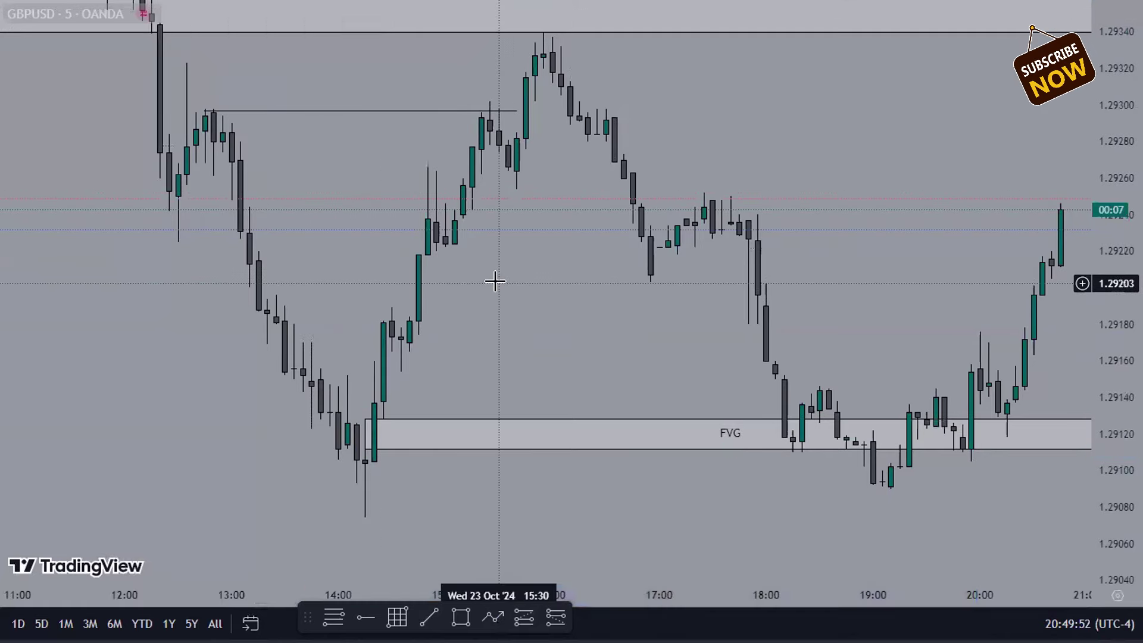
Step: Shorten the FVG rectangle so it ends at the latest candle, at about 20:50
{"action": "left_click", "coordinate": [393, 438]}
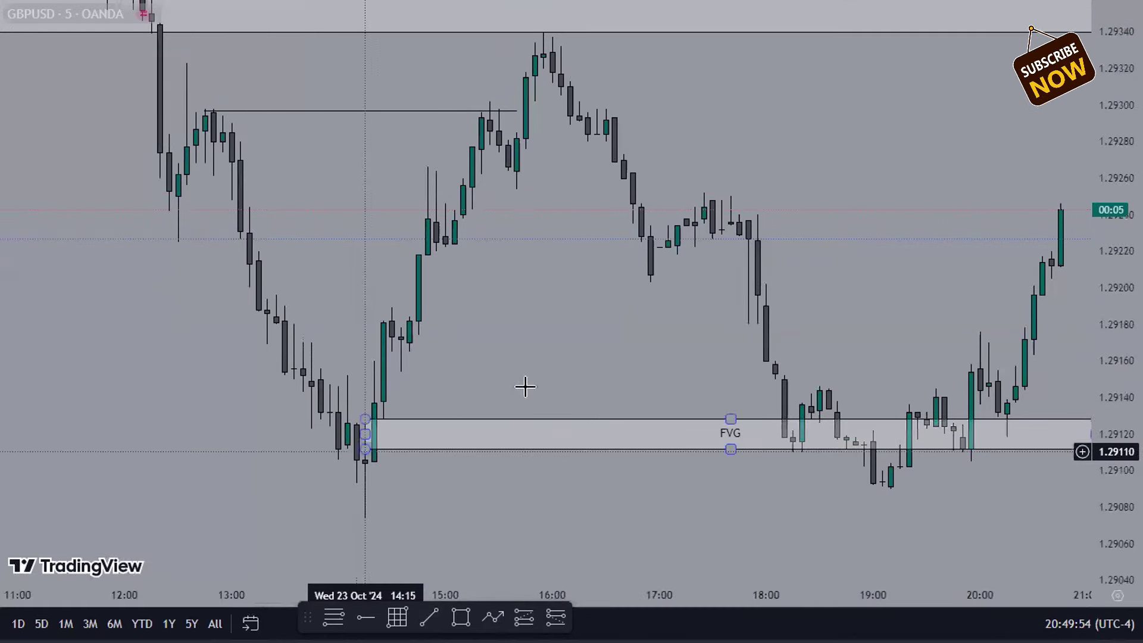
{"action": "left_click_drag", "start_coordinate": [523, 387], "coordinate": [403, 365]}
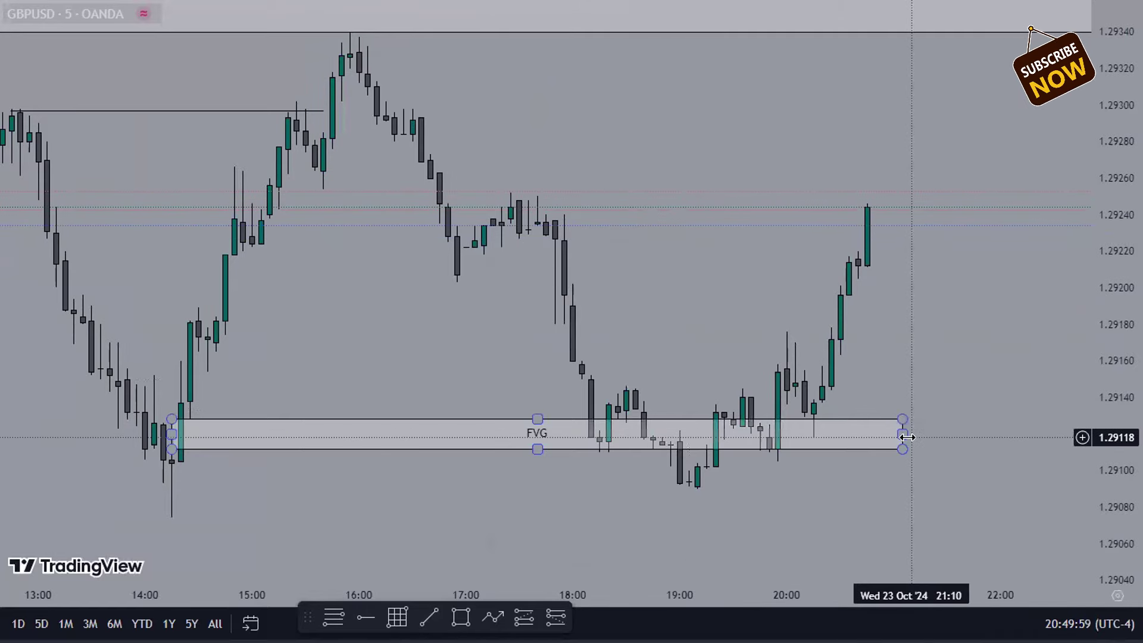
{"action": "left_click_drag", "start_coordinate": [903, 437], "coordinate": [775, 434]}
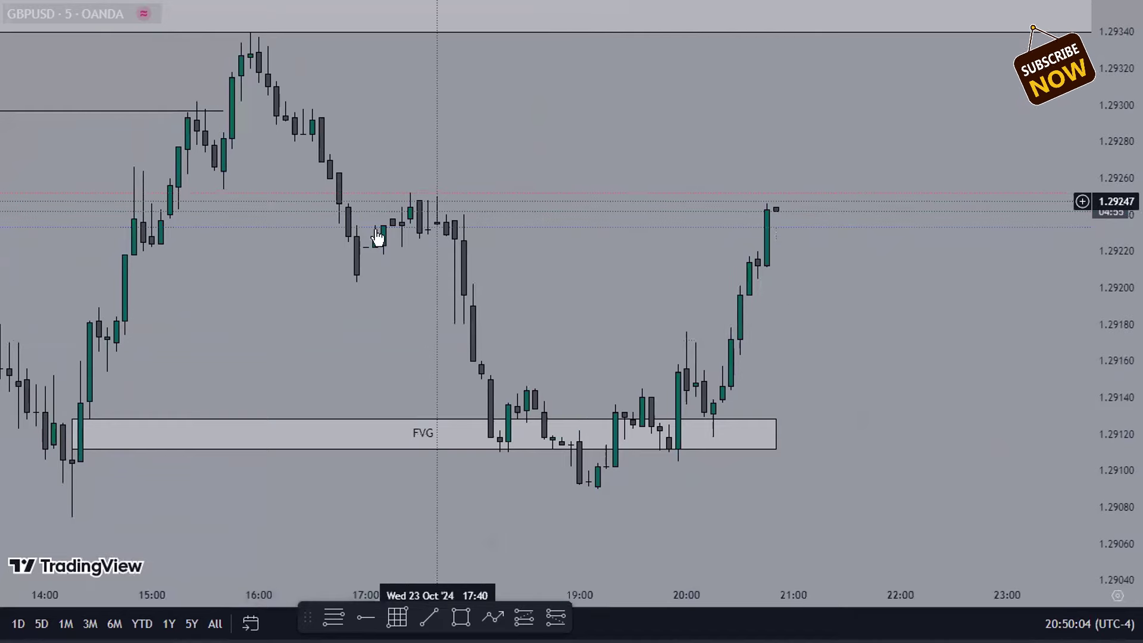
Step: Draw a zigzag path arrow after the latest candles, dropping from about 1.29158 to 1.29115, pulling back once, and rising to about 1.29191
{"action": "left_click_drag", "start_coordinate": [340, 384], "coordinate": [439, 402]}
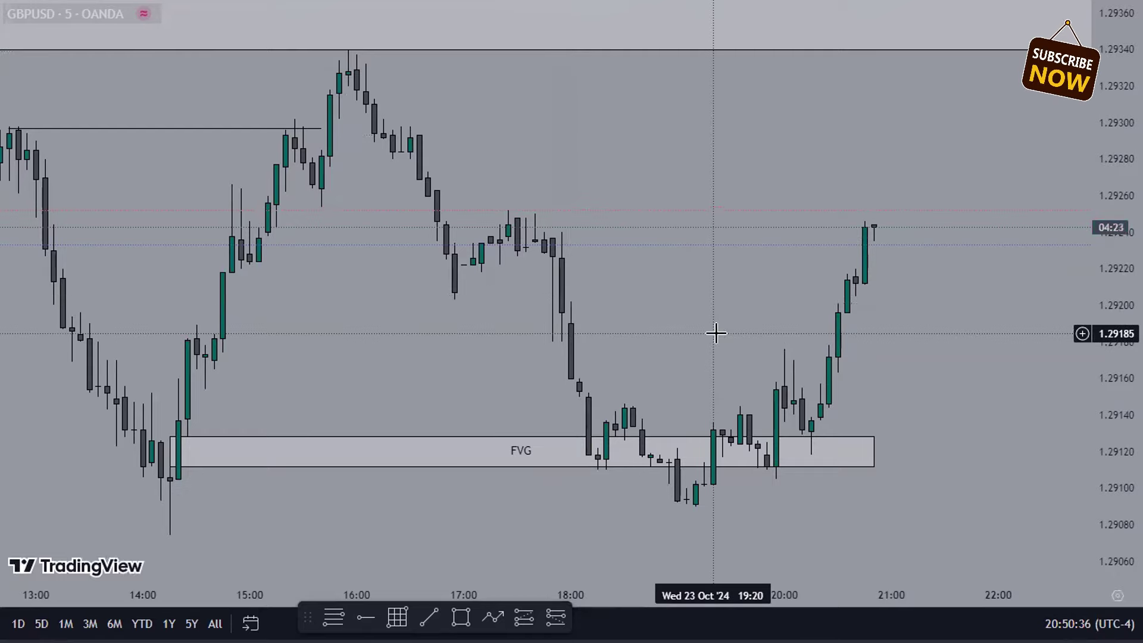
{"action": "left_click_drag", "start_coordinate": [714, 332], "coordinate": [617, 293]}
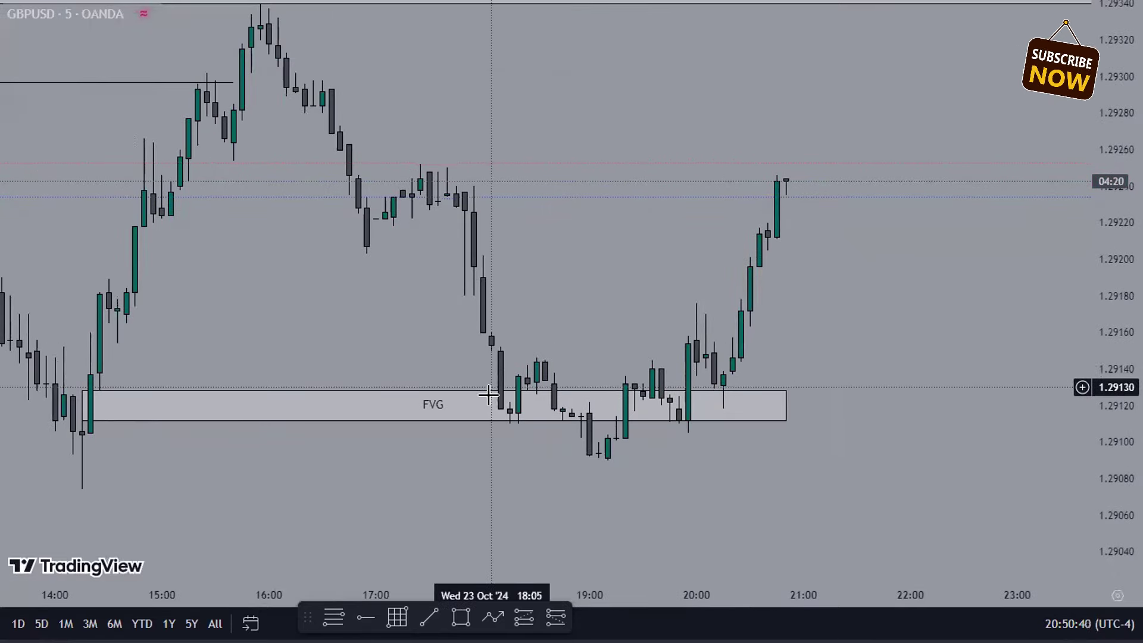
{"action": "left_click_drag", "start_coordinate": [618, 463], "coordinate": [615, 464]}
{"action": "left_click_drag", "start_coordinate": [1118, 470], "coordinate": [1118, 238]}
{"action": "mouse_move", "coordinate": [933, 356]}
{"action": "left_mouse_down"}
{"action": "mouse_move", "coordinate": [932, 260]}
{"action": "mouse_move", "coordinate": [907, 244]}
{"action": "left_mouse_up"}
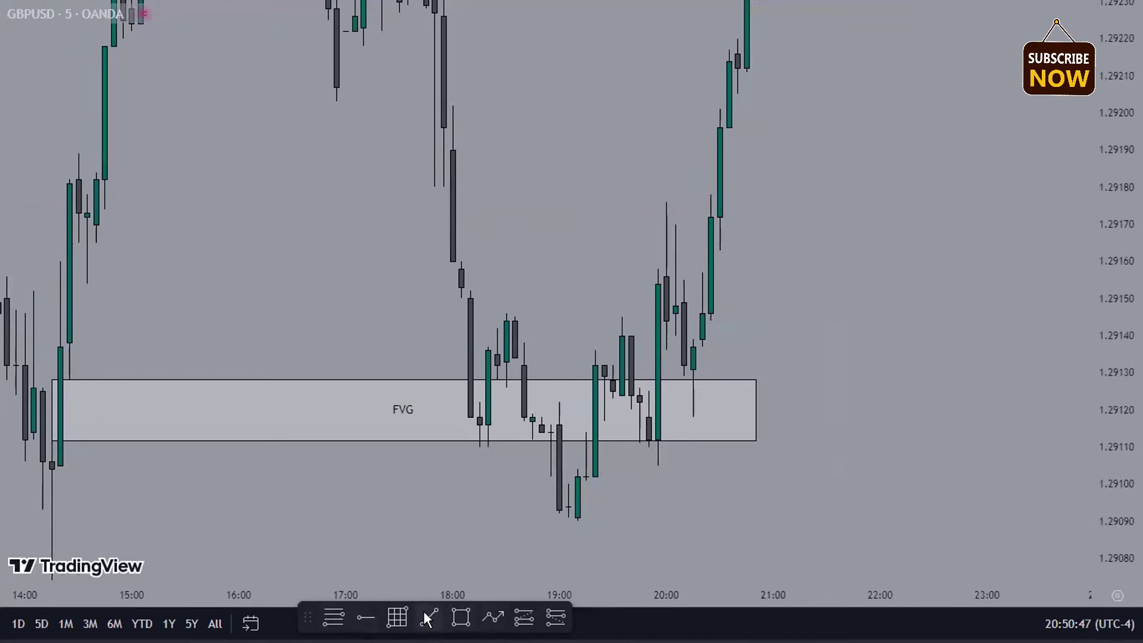
{"action": "left_click", "coordinate": [493, 619]}
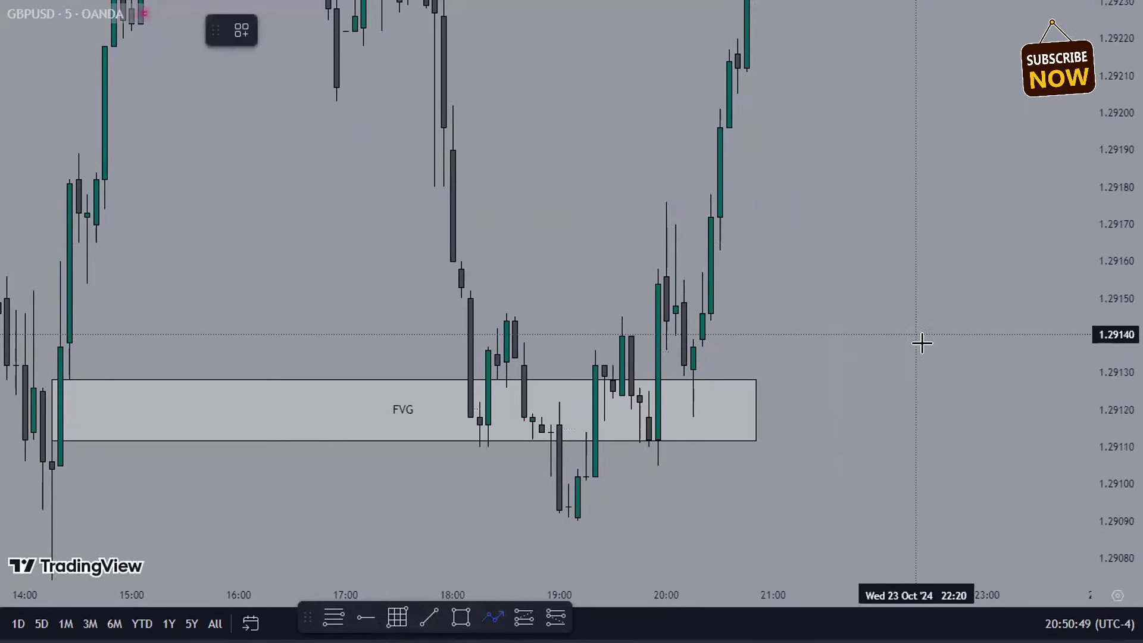
{"action": "left_click", "coordinate": [774, 270]}
{"action": "left_click", "coordinate": [808, 380]}
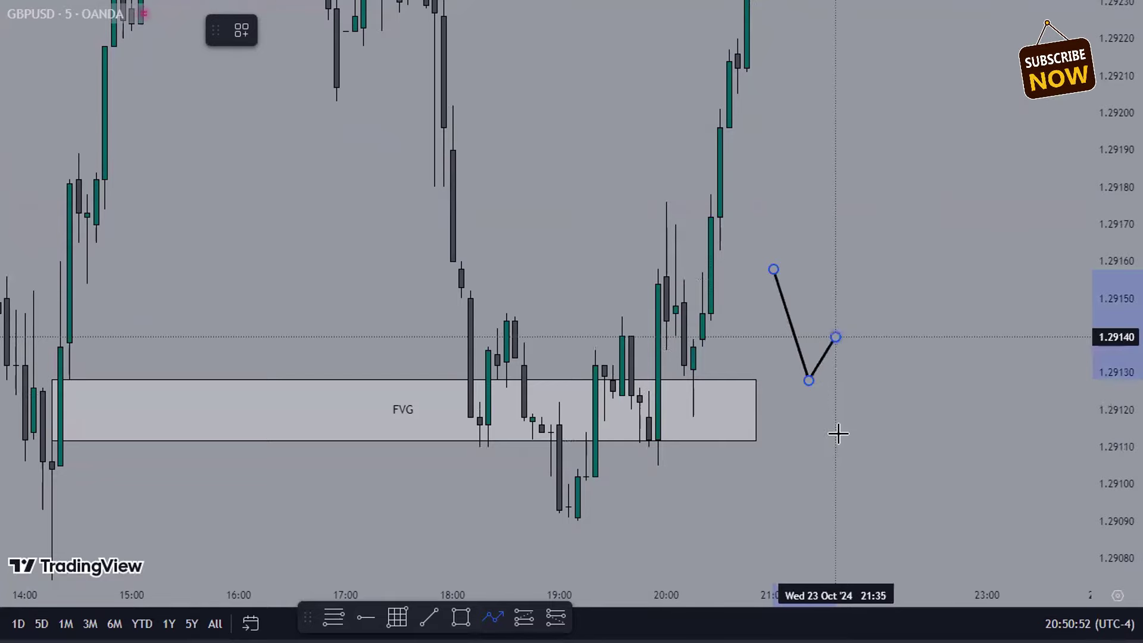
{"action": "left_click", "coordinate": [853, 428]}
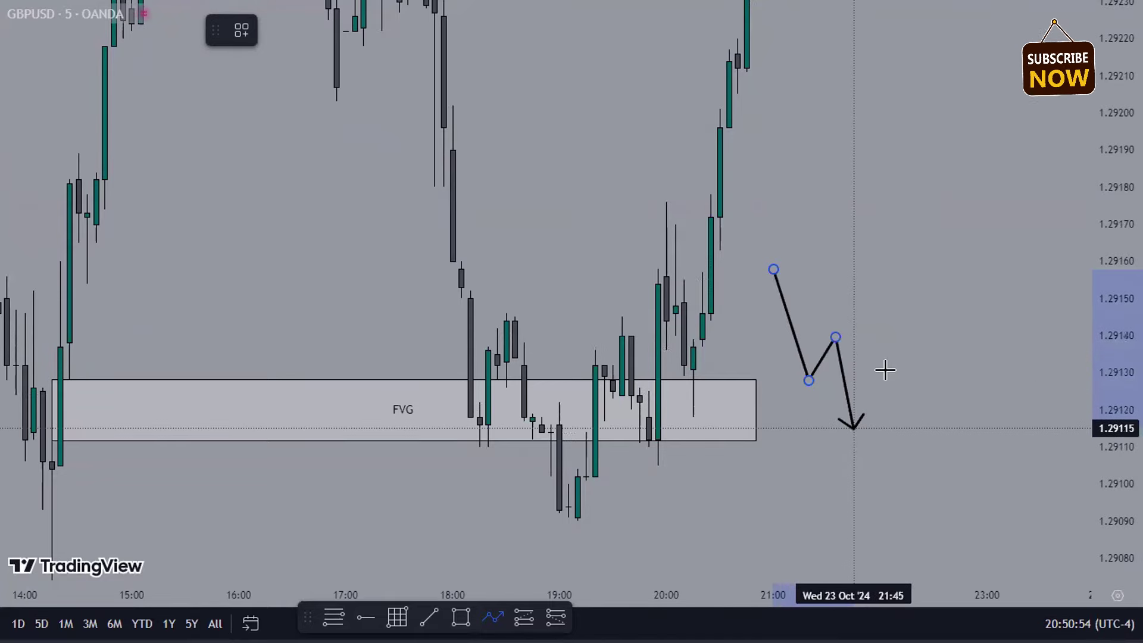
{"action": "left_click", "coordinate": [907, 272]}
{"action": "left_click", "coordinate": [907, 376]}
{"action": "left_click", "coordinate": [934, 169]}
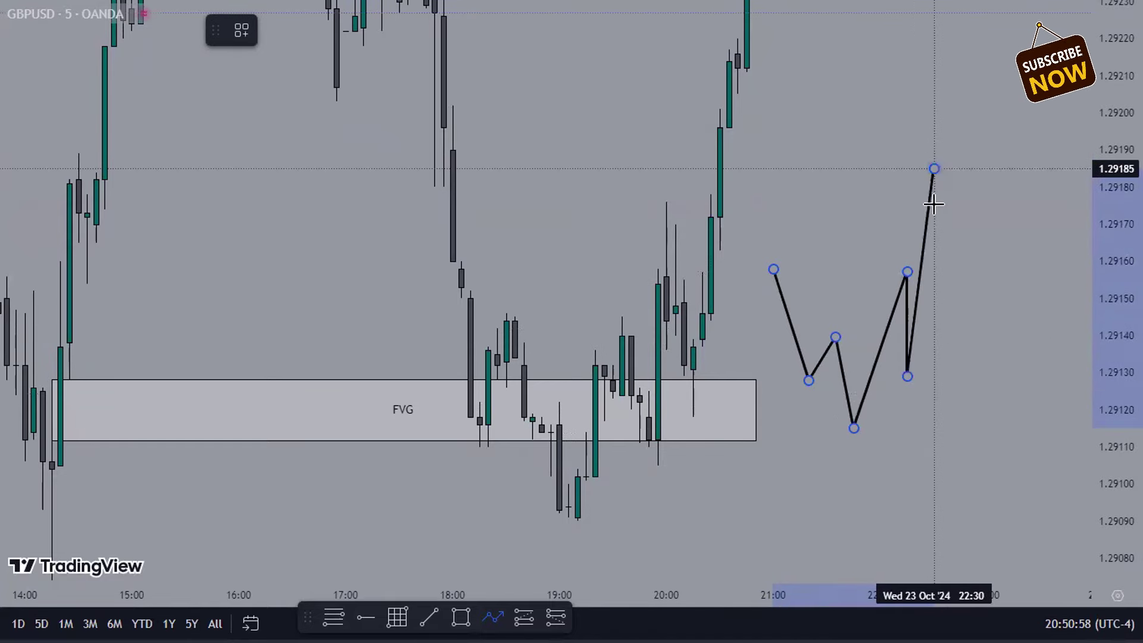
{"action": "double_click", "coordinate": [951, 145]}
{"action": "left_click", "coordinate": [964, 253]}
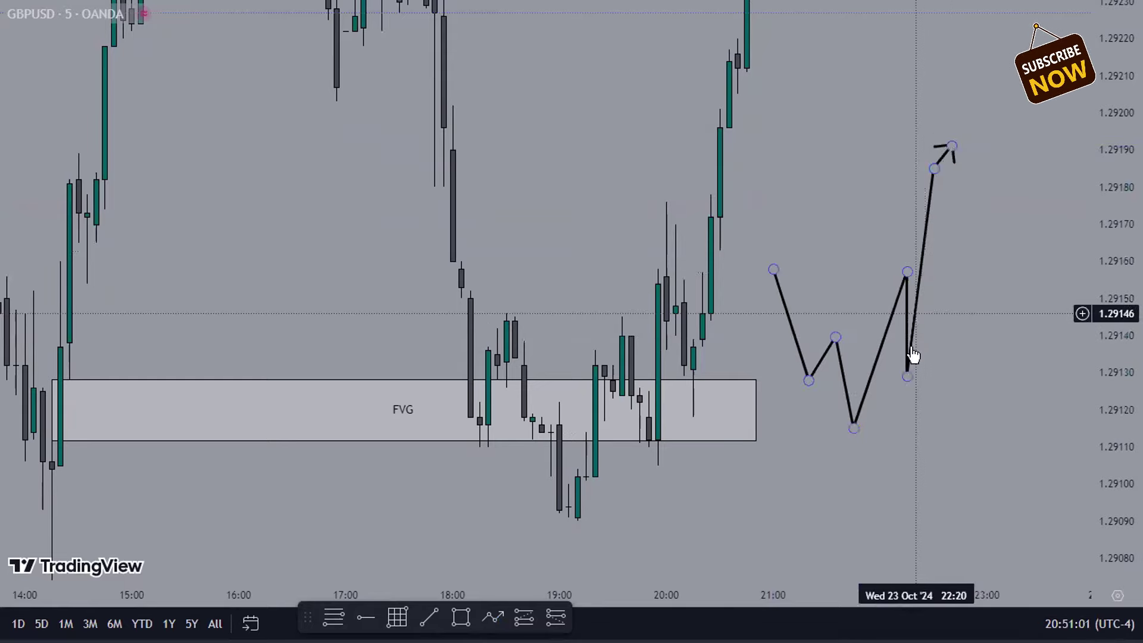
Step: Shift the path's last pullback low to a slightly later time and delete the path
{"action": "left_click_drag", "start_coordinate": [907, 375], "coordinate": [935, 372]}
{"action": "left_click_drag", "start_coordinate": [891, 367], "coordinate": [881, 369]}
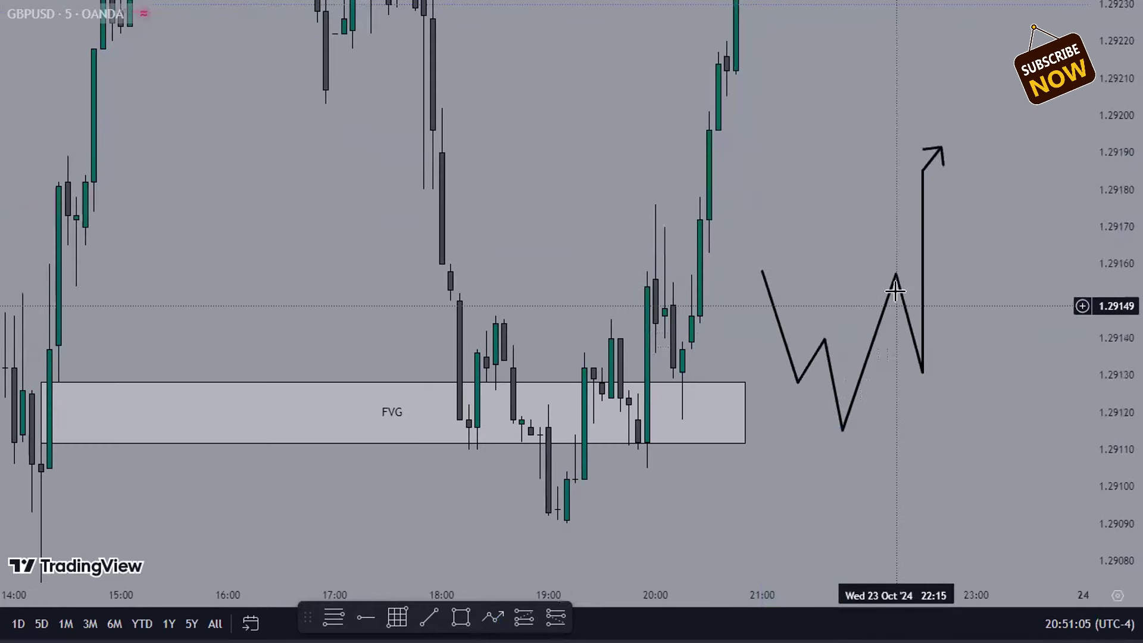
{"action": "left_click", "coordinate": [896, 274]}
{"action": "left_click", "coordinate": [458, 32]}
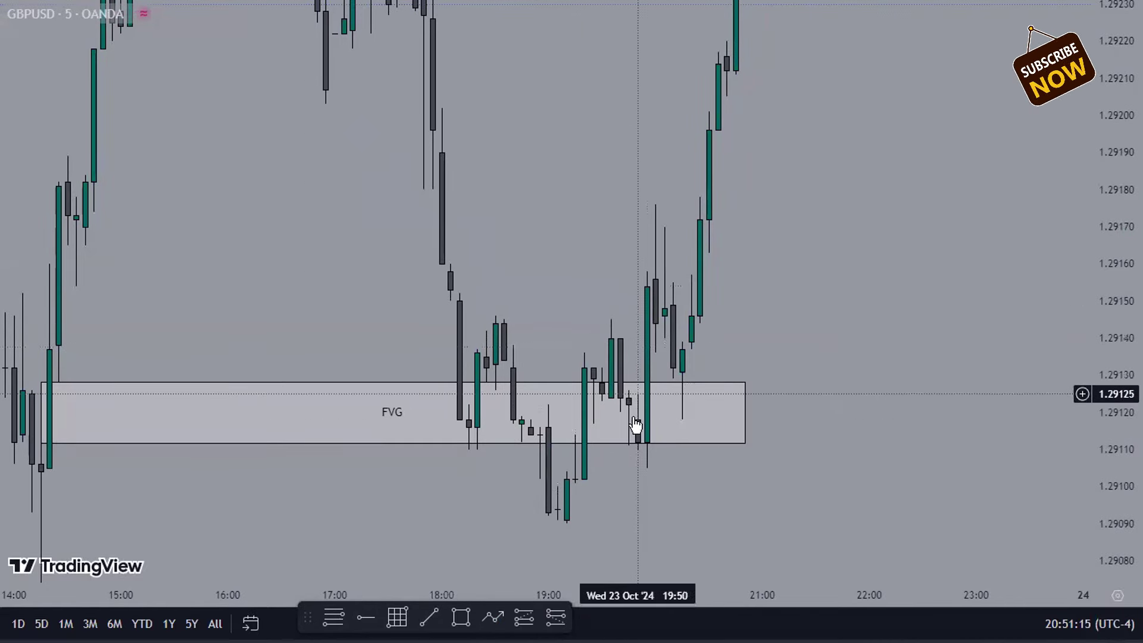
{"action": "left_click", "coordinate": [491, 618]}
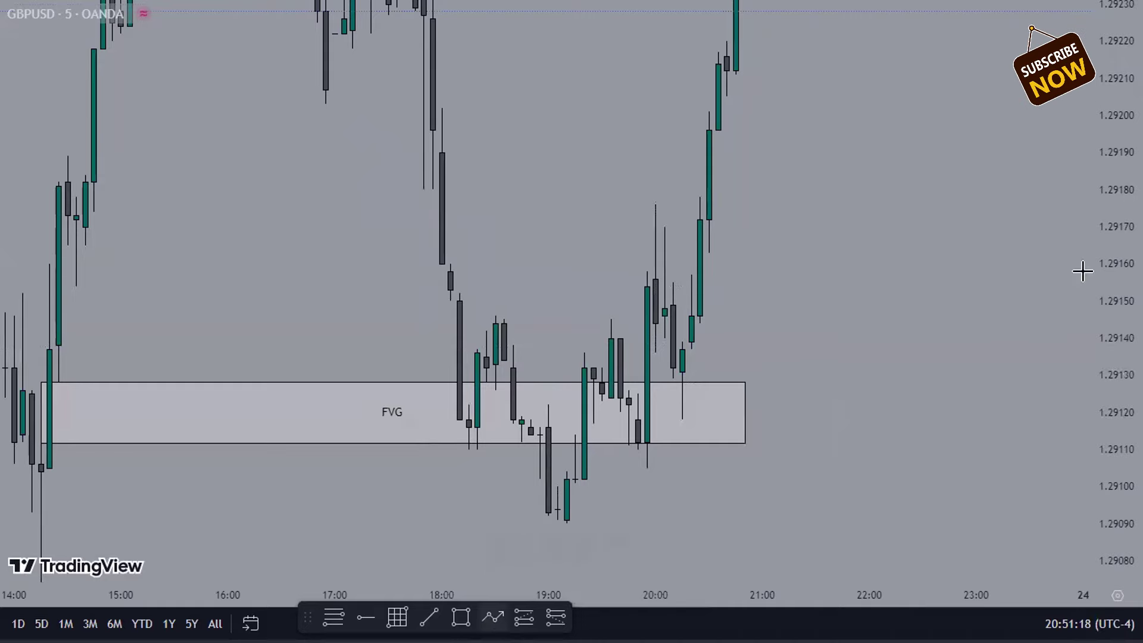
{"action": "left_click", "coordinate": [1083, 272]}
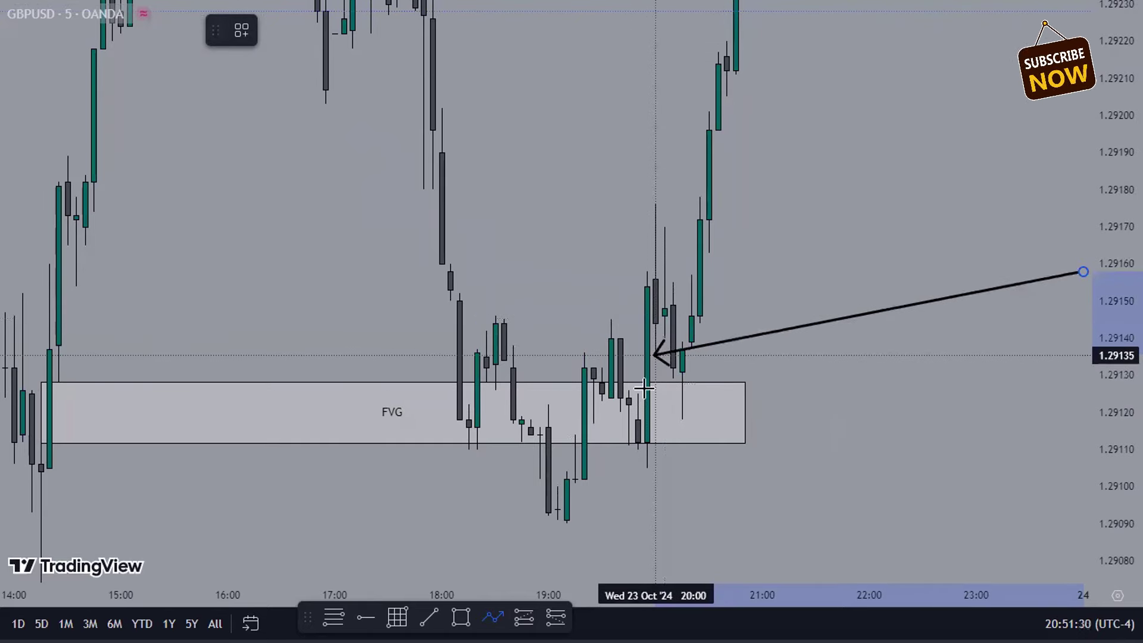
{"action": "left_click", "coordinate": [914, 284]}
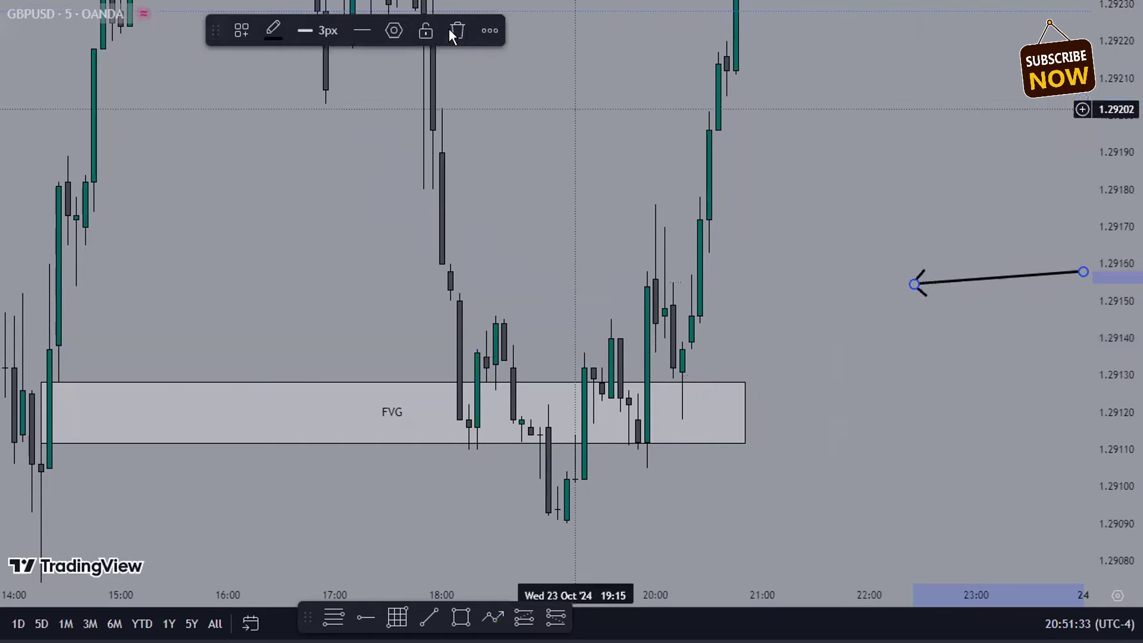
{"action": "left_click", "coordinate": [457, 33]}
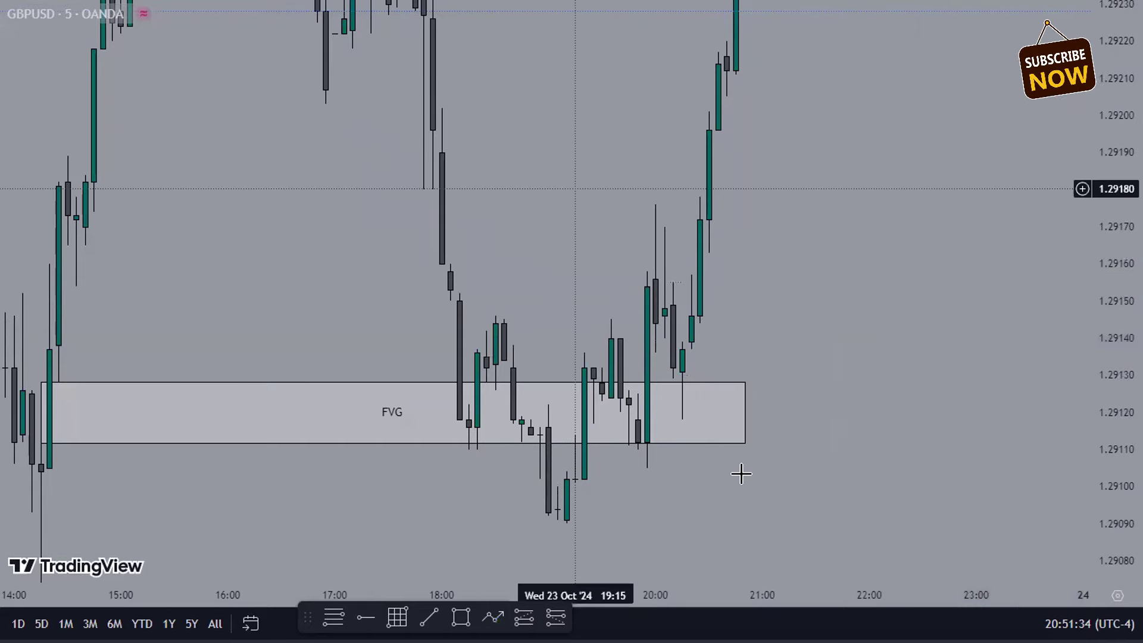
Step: Draw a rectangle from about 1.29136 to 1.29125 over the newer gap, spanning about 19:45 to 21:05
{"action": "left_click", "coordinate": [461, 618]}
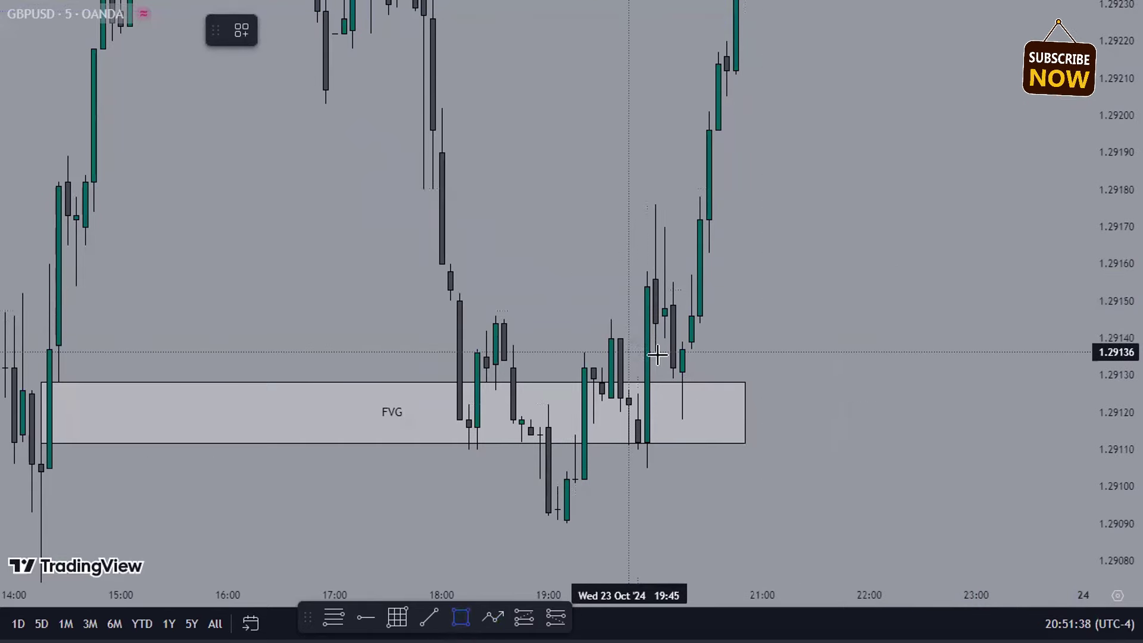
{"action": "left_click", "coordinate": [629, 352]}
{"action": "left_click", "coordinate": [773, 393]}
{"action": "left_click", "coordinate": [880, 263]}
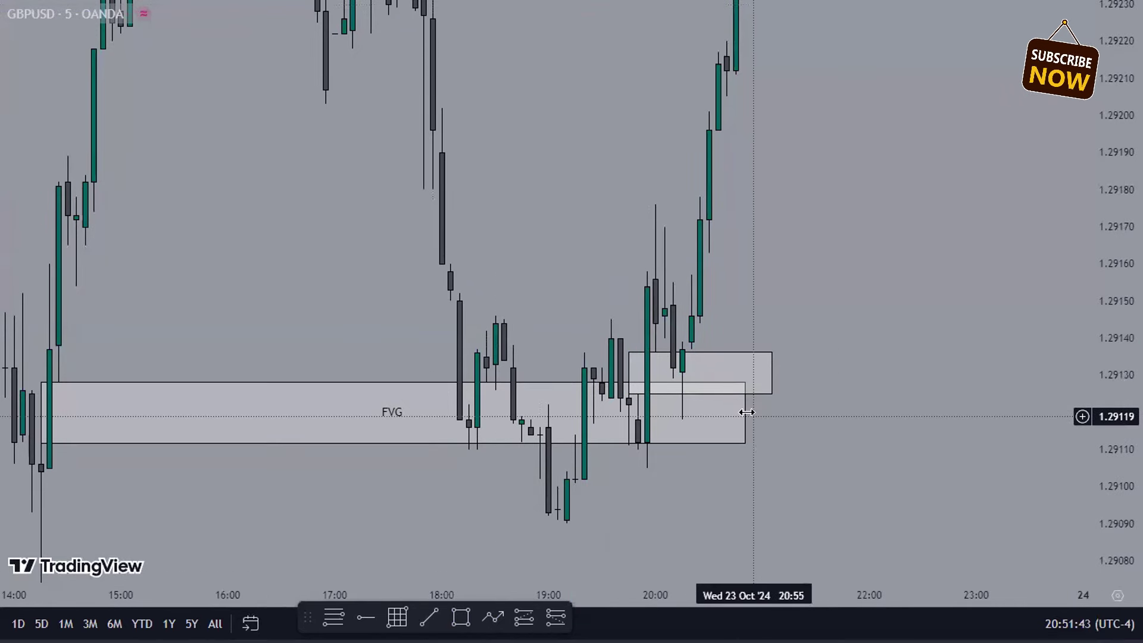
Step: Shorten the FVG rectangle so it ends at about 18:45, clear of the newer gap
{"action": "left_click_drag", "start_coordinate": [747, 412], "coordinate": [566, 411]}
{"action": "left_click", "coordinate": [567, 285]}
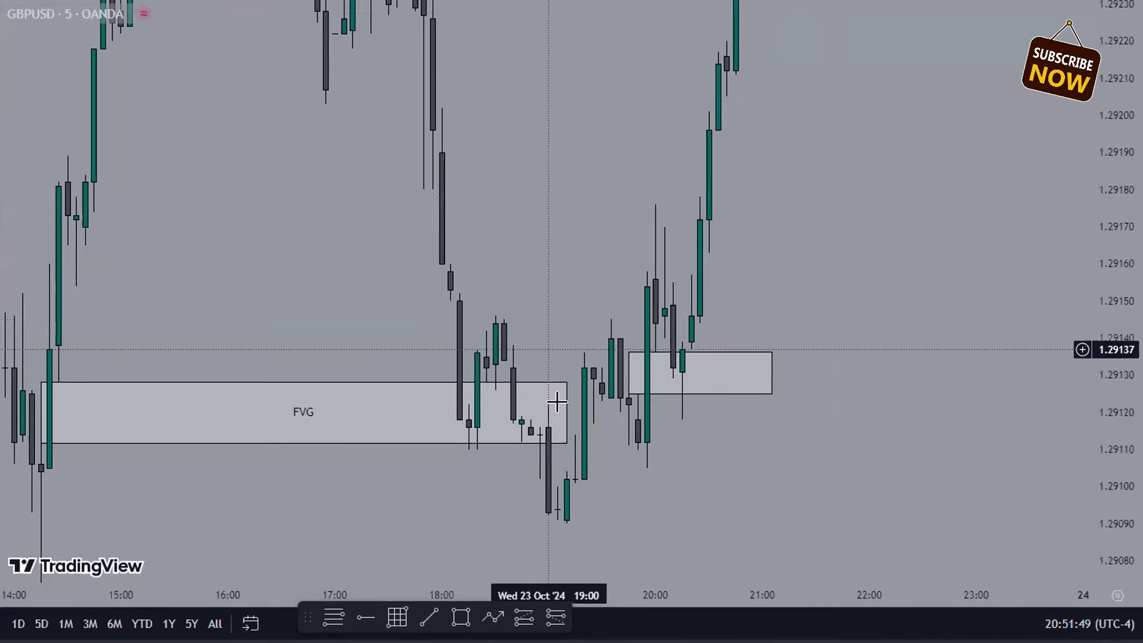
{"action": "left_click_drag", "start_coordinate": [565, 411], "coordinate": [535, 320]}
{"action": "left_click", "coordinate": [534, 320]}
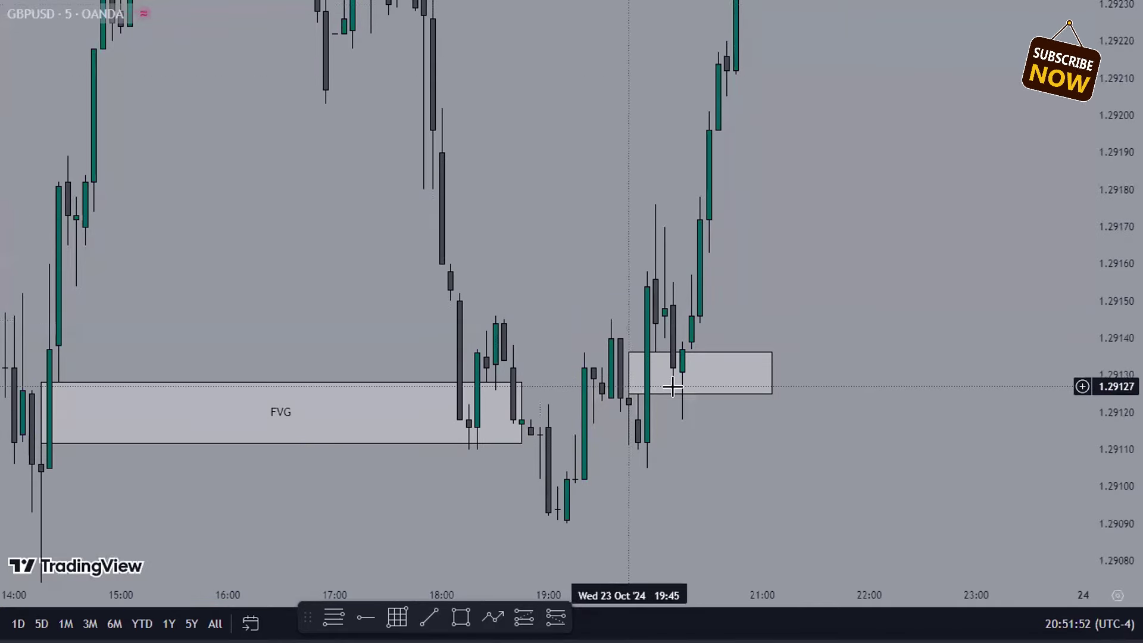
Step: Place a long position at the newer gap from 20:00, with entry 1.29136, stop 1.29105 and target 1.29189
{"action": "left_click", "coordinate": [524, 618]}
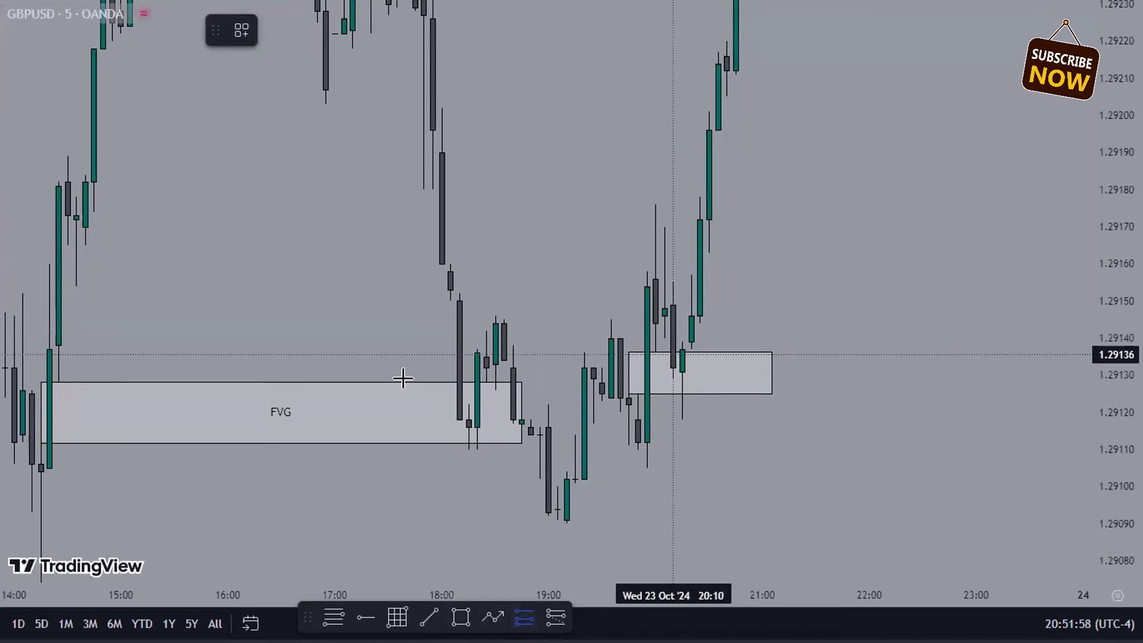
{"action": "left_click", "coordinate": [658, 352]}
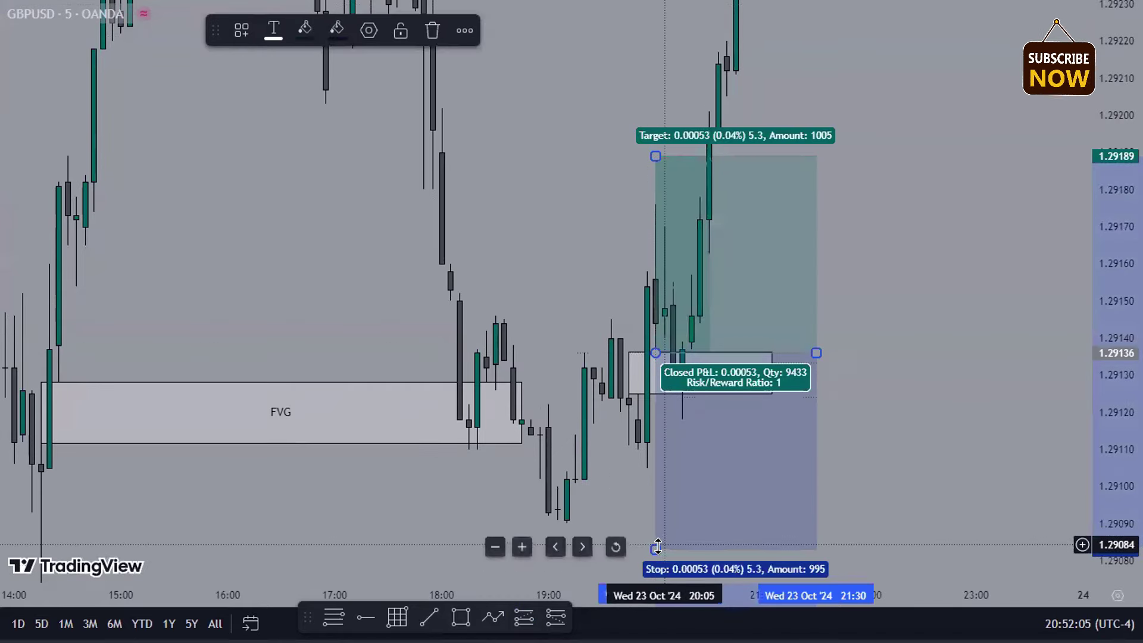
{"action": "left_click_drag", "start_coordinate": [655, 550], "coordinate": [641, 469]}
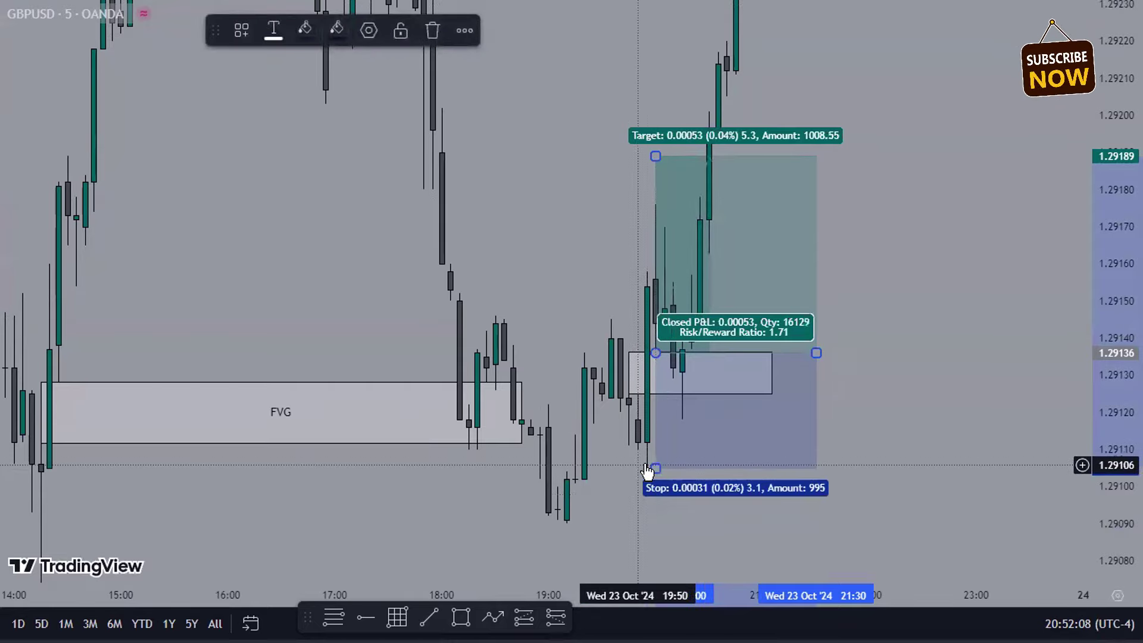
{"action": "left_click", "coordinate": [595, 269]}
{"action": "left_click_drag", "start_coordinate": [847, 337], "coordinate": [850, 372]}
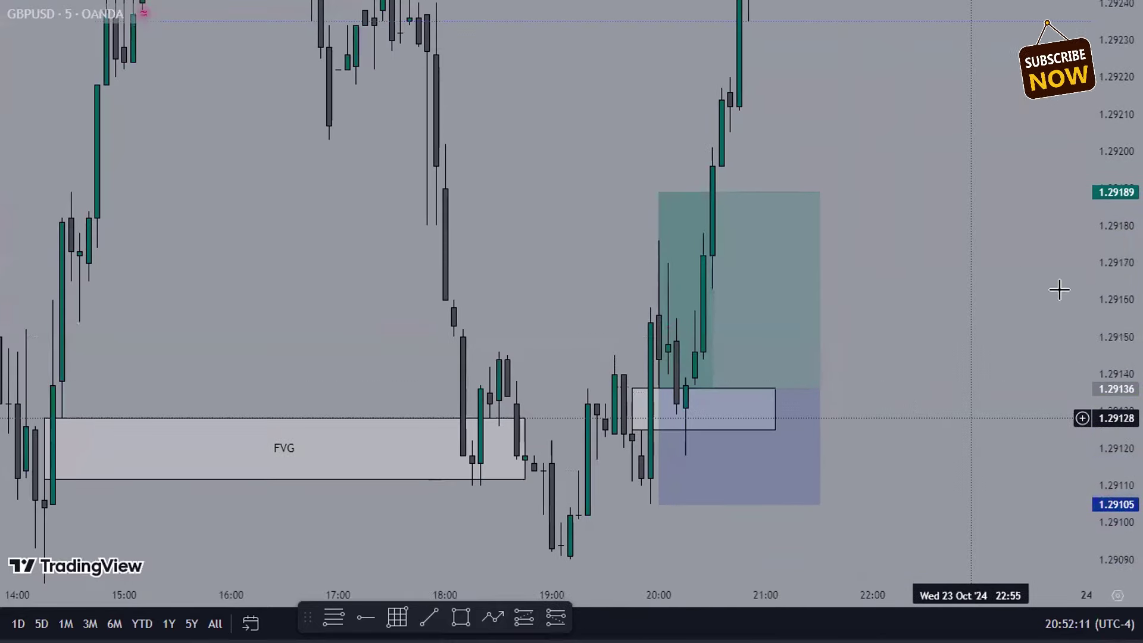
Step: Raise the long position's target to 1.29340, at the lower edge of the large zone above price
{"action": "left_click_drag", "start_coordinate": [1114, 239], "coordinate": [1114, 506]}
{"action": "left_click_drag", "start_coordinate": [927, 333], "coordinate": [918, 458]}
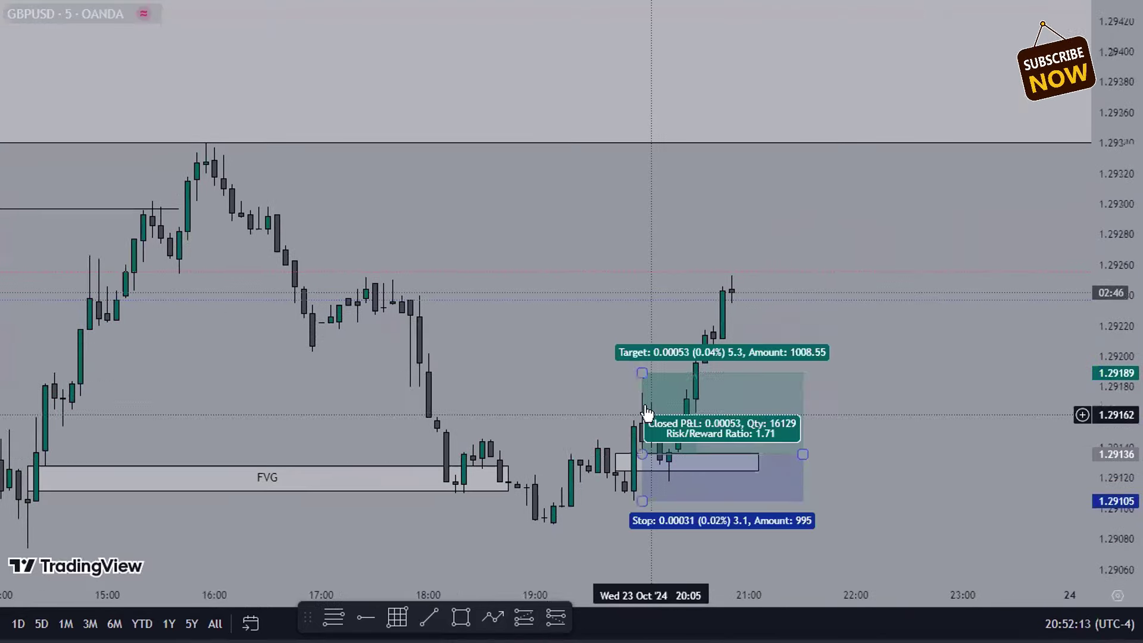
{"action": "left_click_drag", "start_coordinate": [642, 374], "coordinate": [611, 142]}
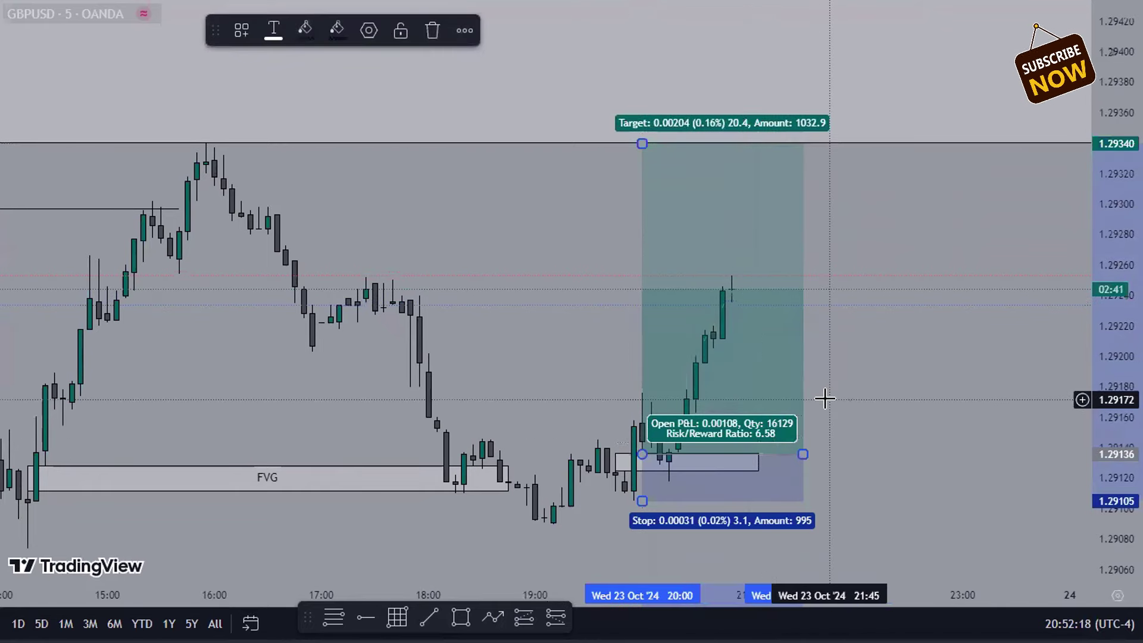
{"action": "left_click", "coordinate": [892, 330]}
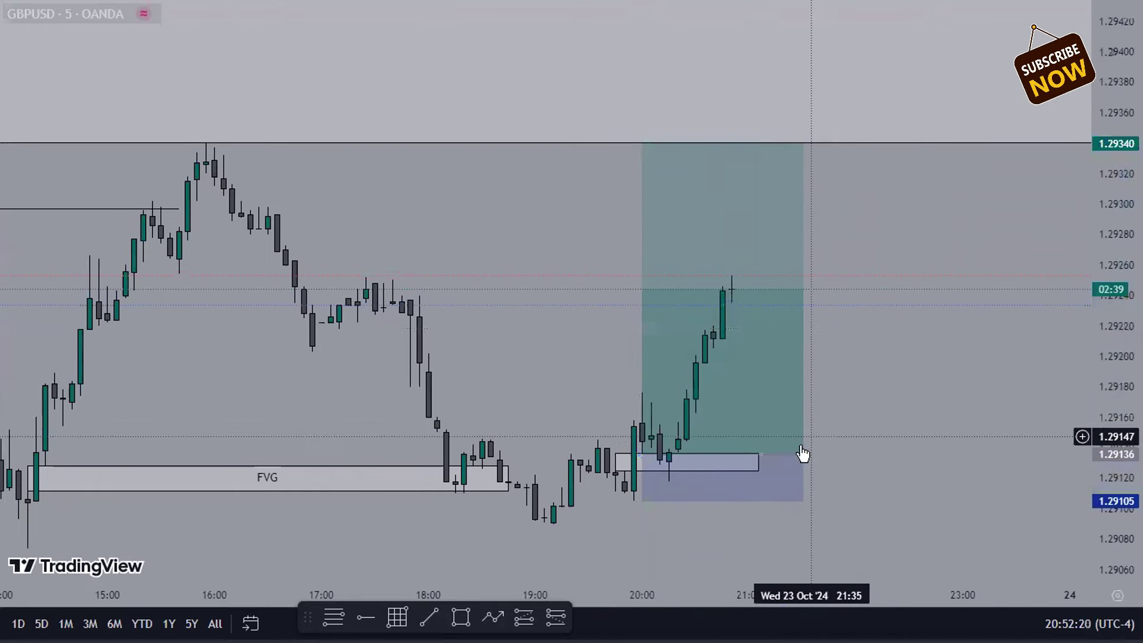
Step: Shorten the long position to end at about 21:05, level with the newer gap's rectangle, and reset the chart view
{"action": "left_click_drag", "start_coordinate": [798, 452], "coordinate": [758, 452]}
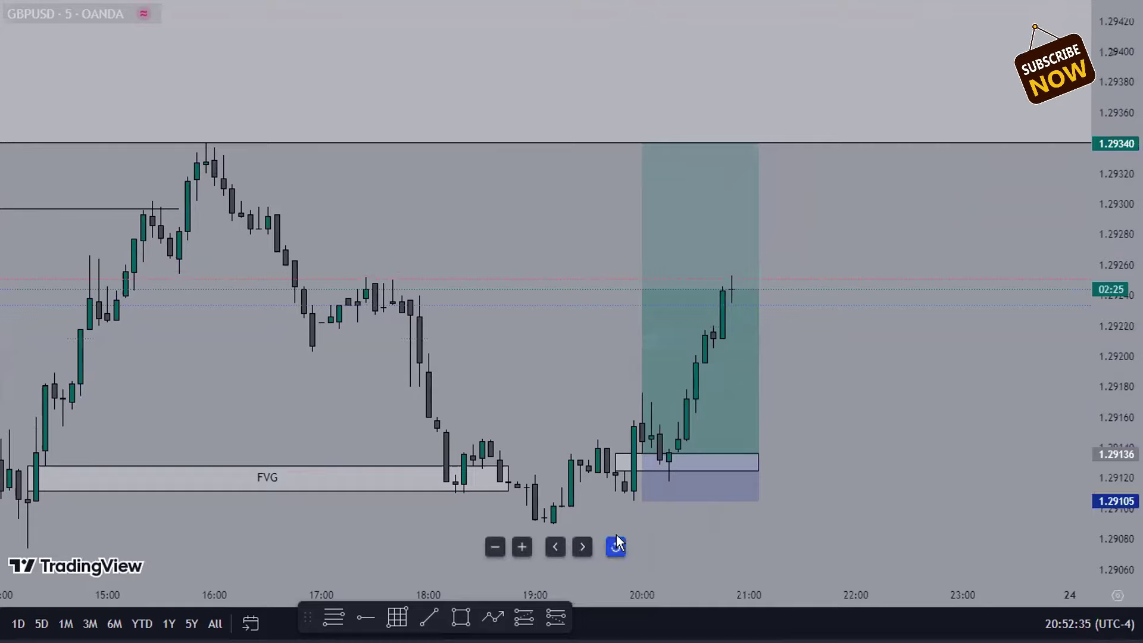
{"action": "left_click", "coordinate": [616, 546]}
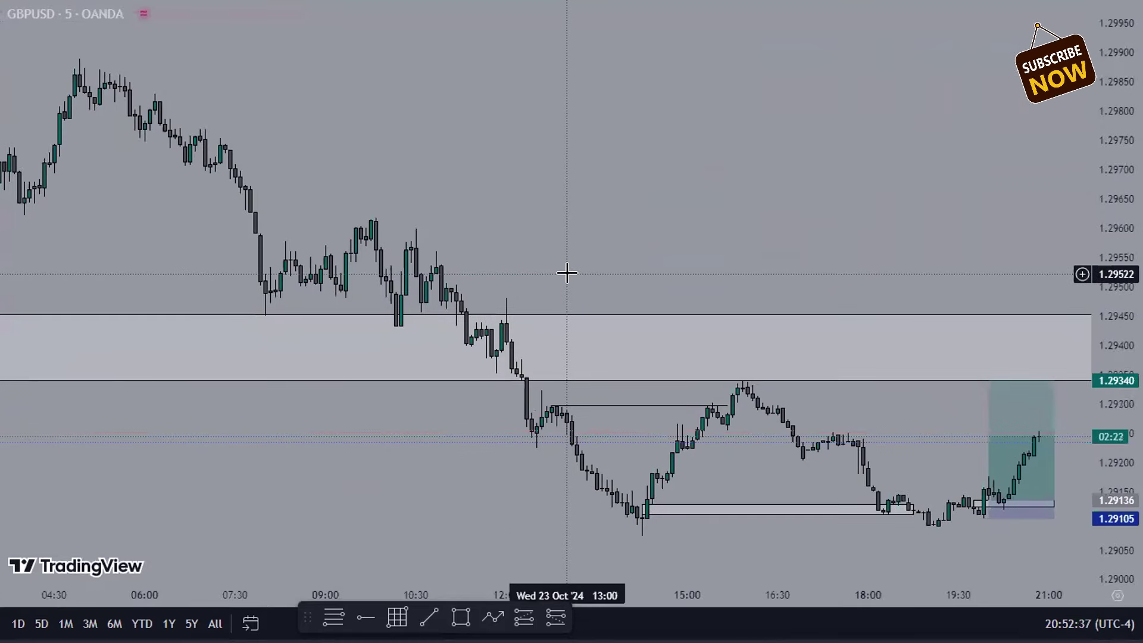
{"action": "left_click_drag", "start_coordinate": [597, 437], "coordinate": [534, 315]}
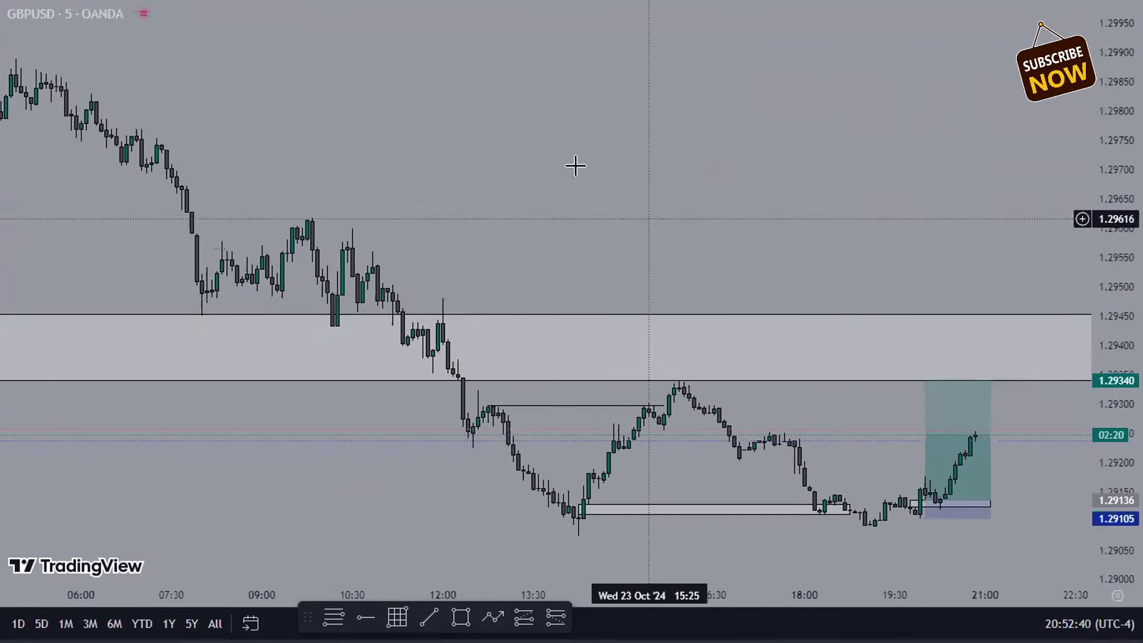